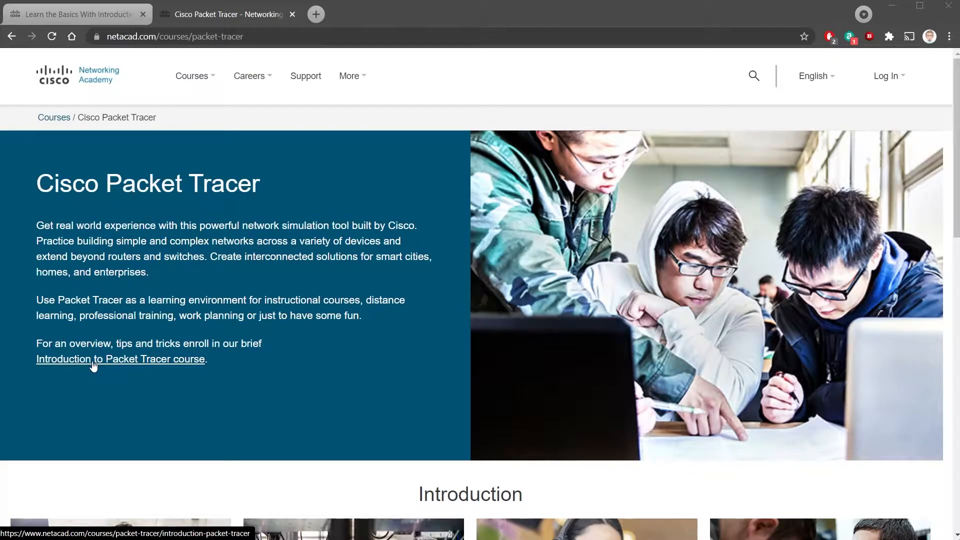
Open the 'Introduction to Packet Tracer' course page from the Cisco Packet Tracer page
click(93, 366)
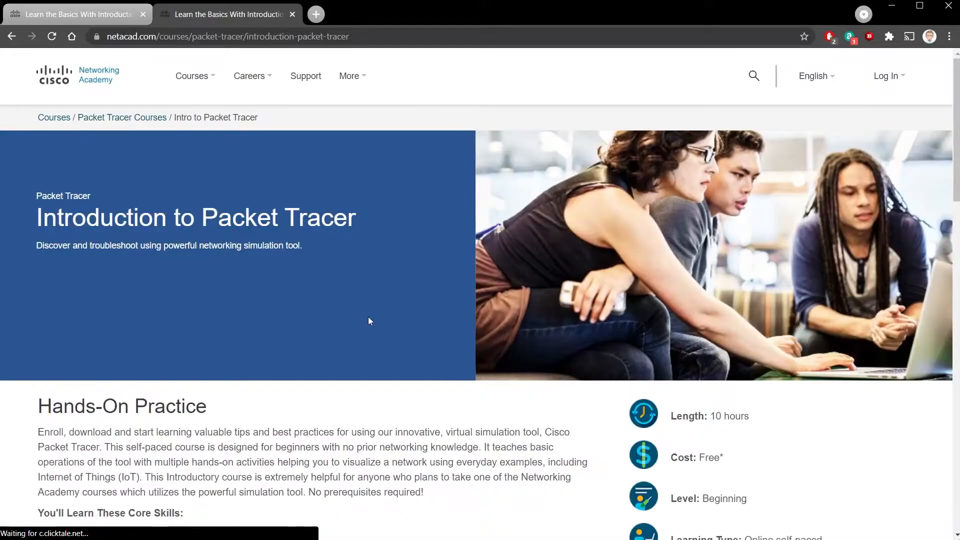
Sign up for the course in English and review the empty 'Introduction to Packet Tracer English 0821b' enrolment form
scroll(368, 317, down, 3)
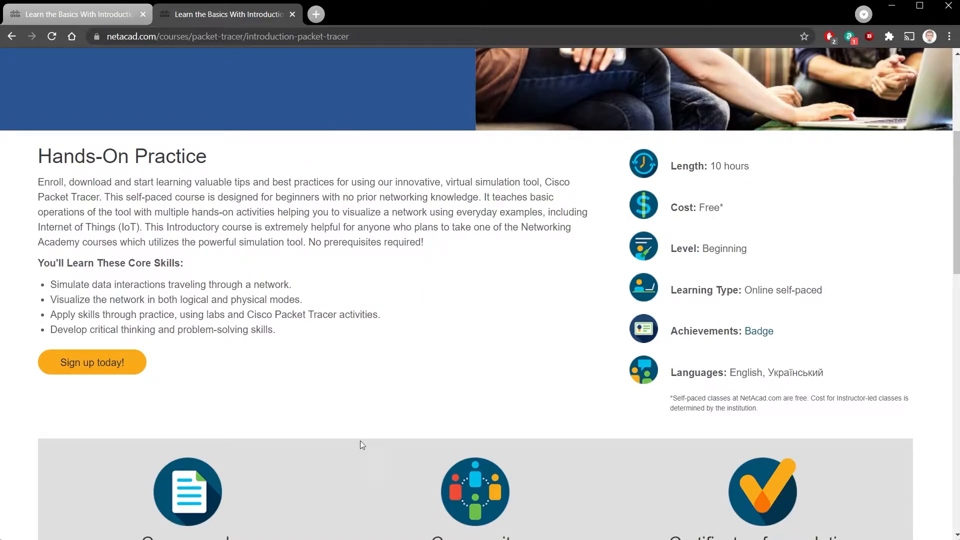
click(107, 363)
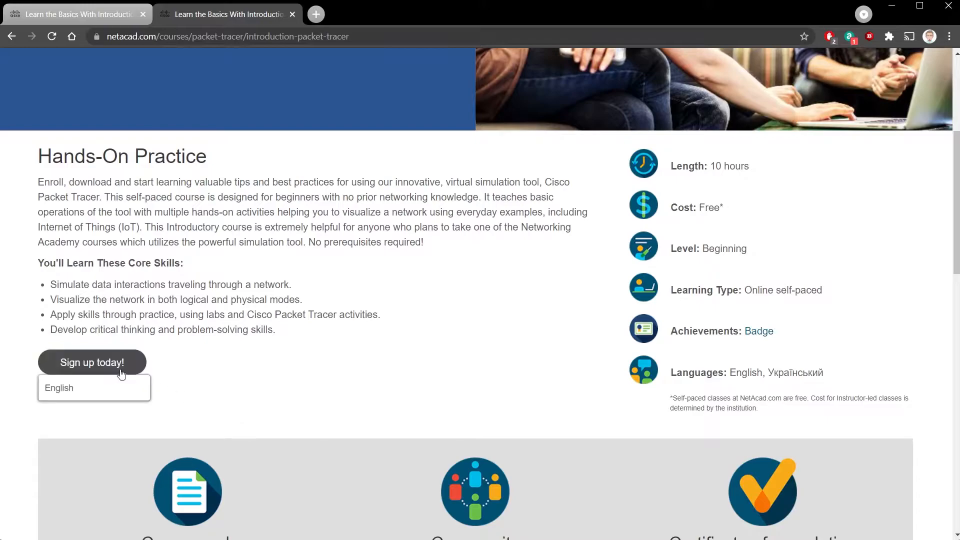
click(88, 390)
scroll(563, 347, down, 3)
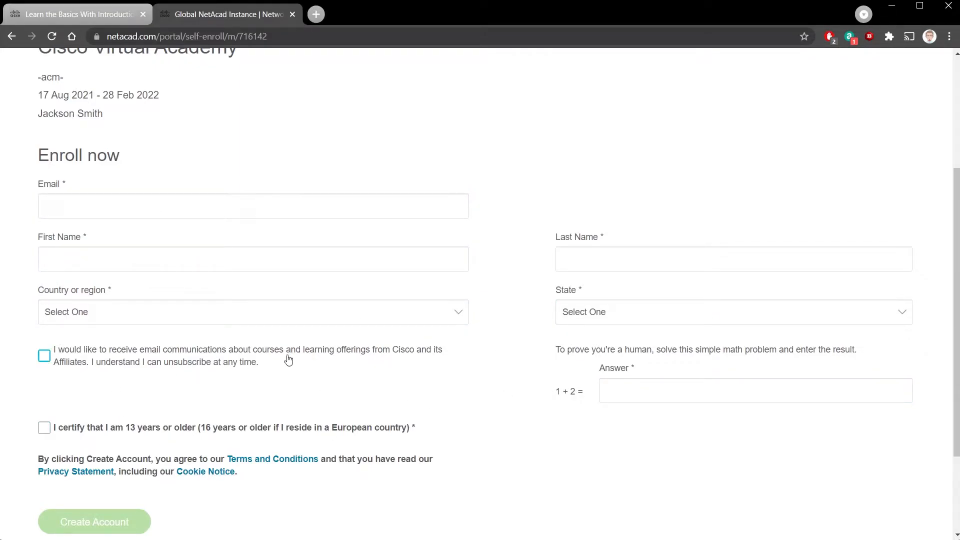
scroll(349, 356, up, 3)
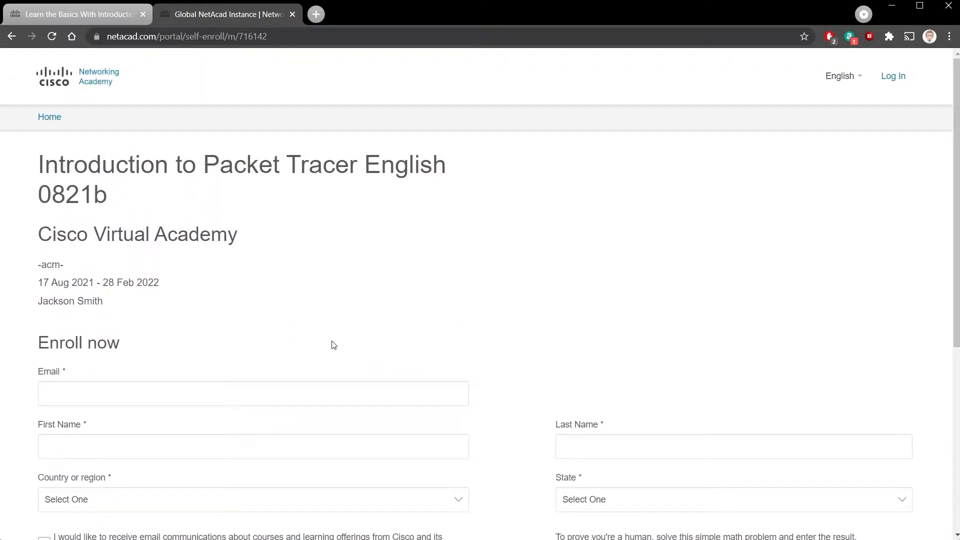
Log in with the account e-mail and saved password to see the enrolled Introduction to Packet Tracer course
click(898, 80)
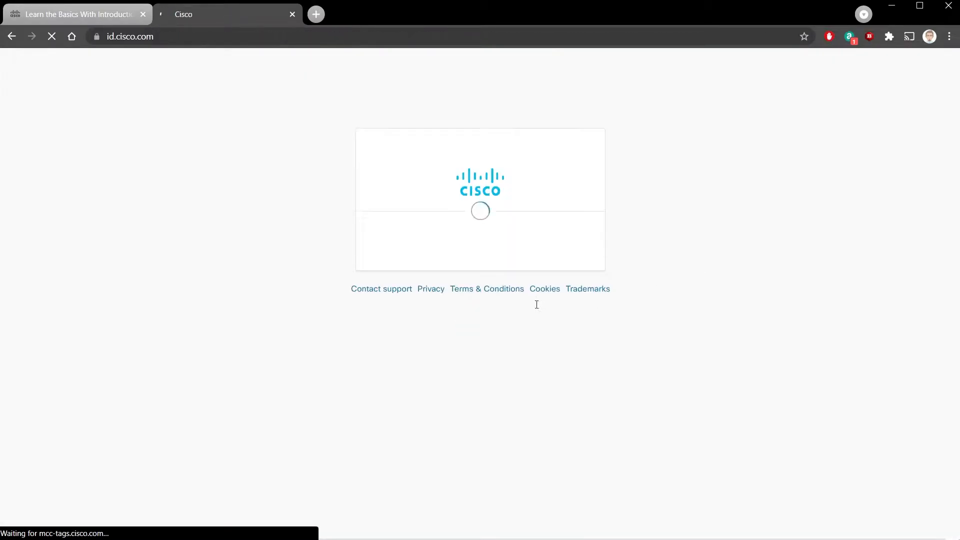
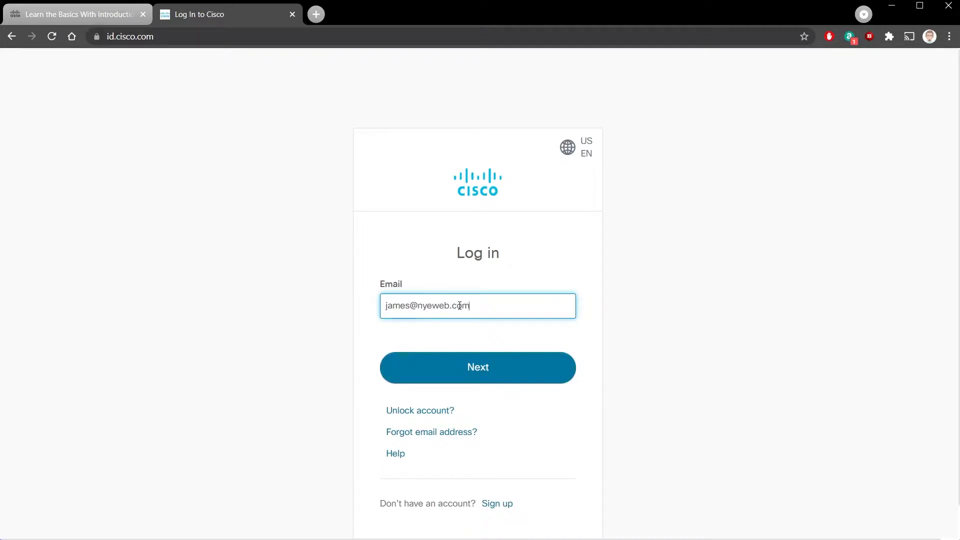
key(Return)
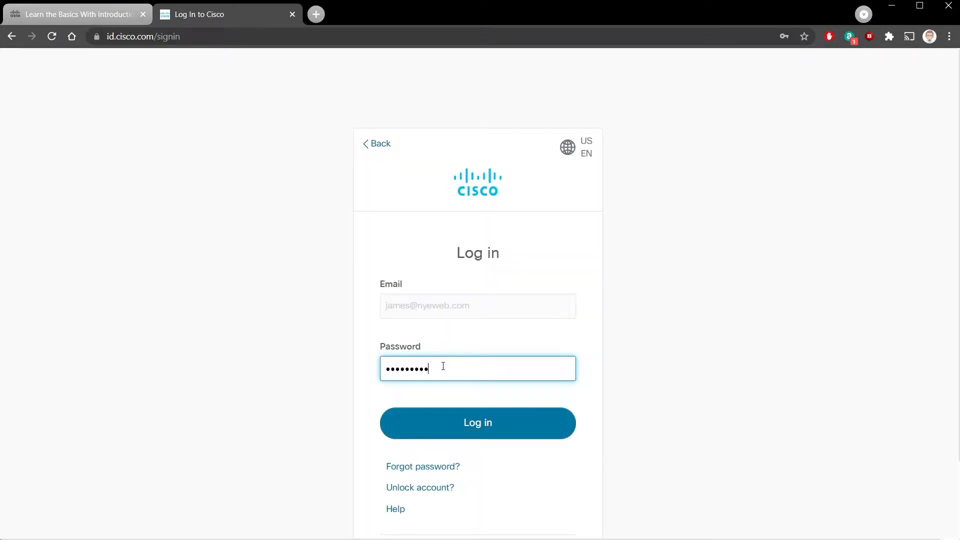
click(443, 366)
click(437, 416)
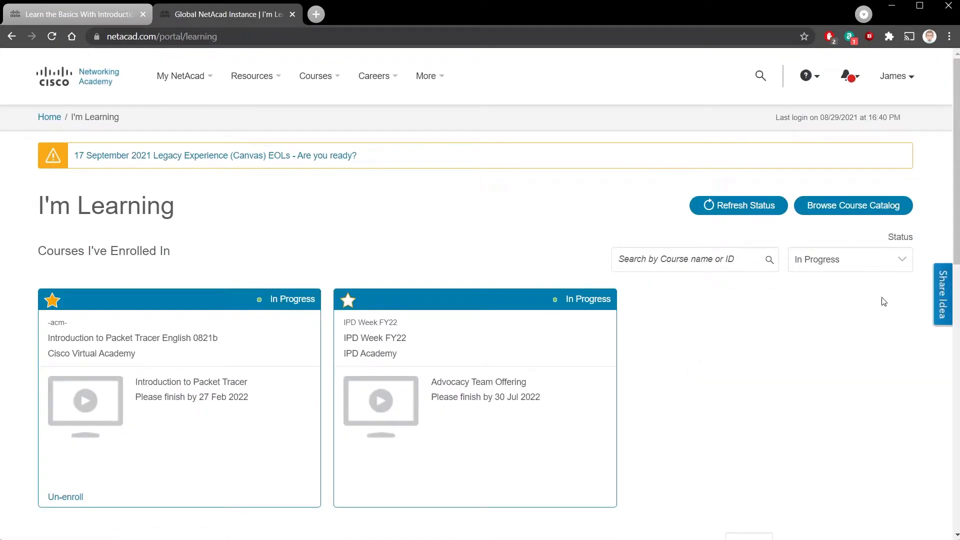
mouse_move(233, 426)
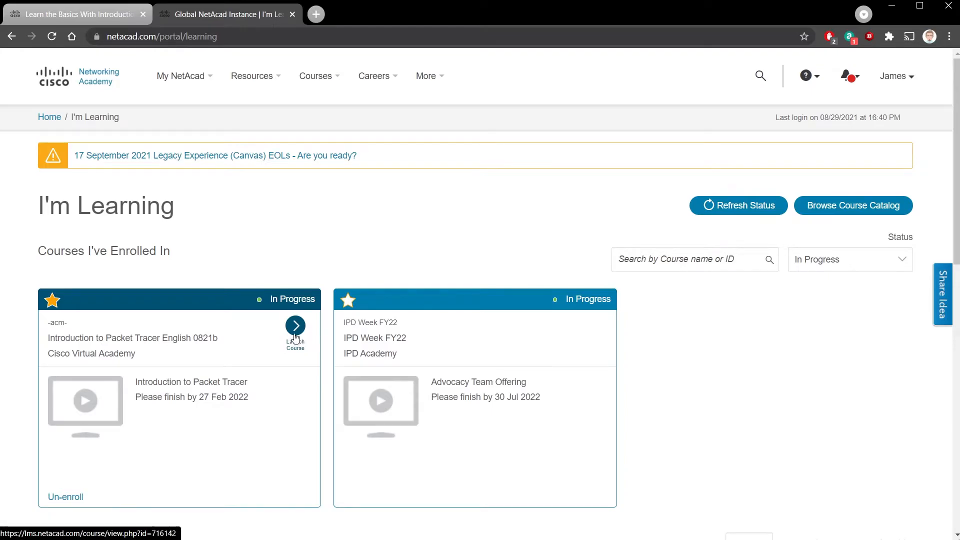
Launch the Introduction to Packet Tracer course and go to its Student Support and Resources Packet Tracer section
click(295, 337)
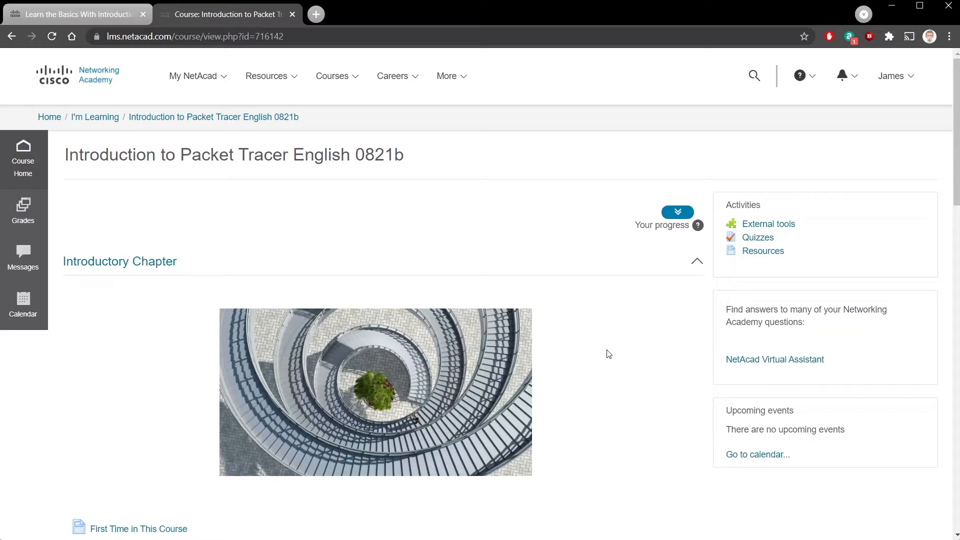
scroll(200, 215, down, 4)
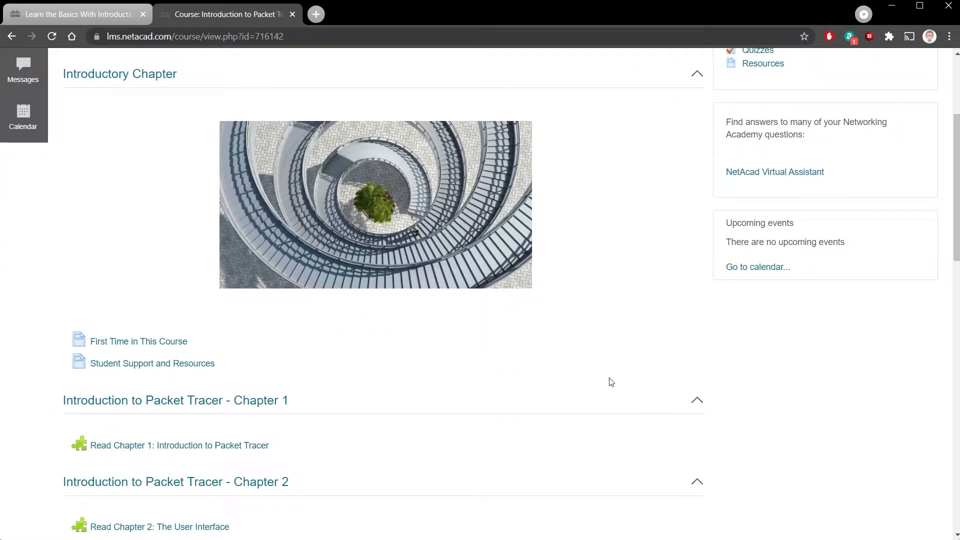
scroll(550, 368, down, 2)
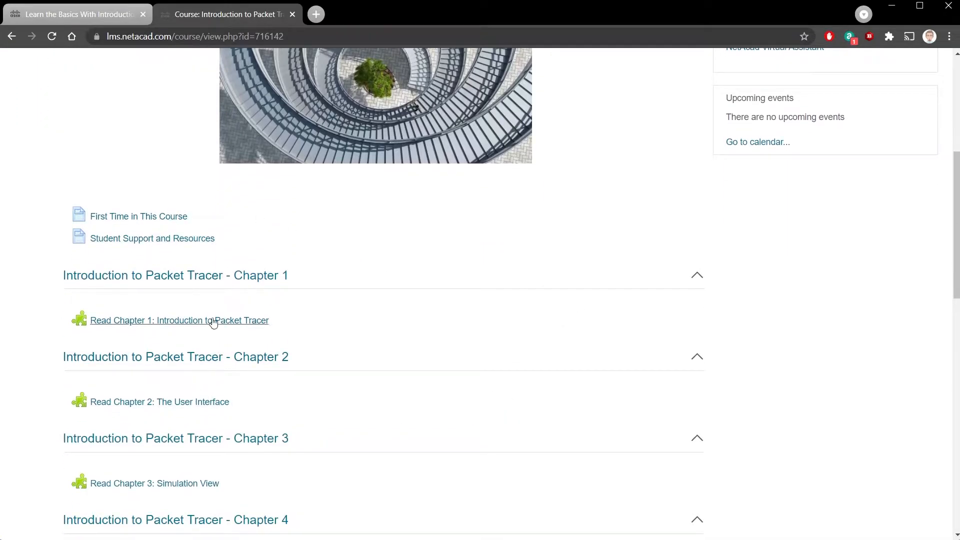
scroll(350, 470, down, 6)
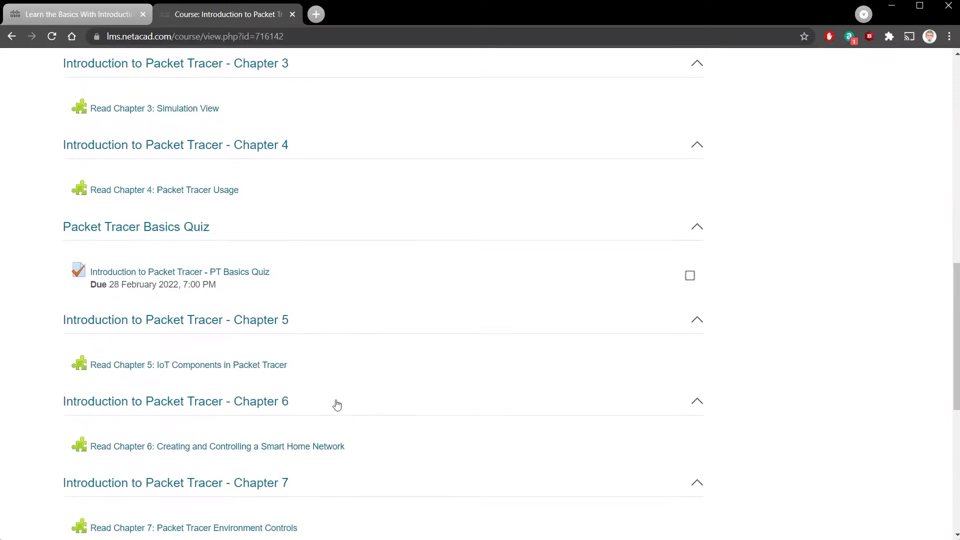
scroll(485, 326, up, 10)
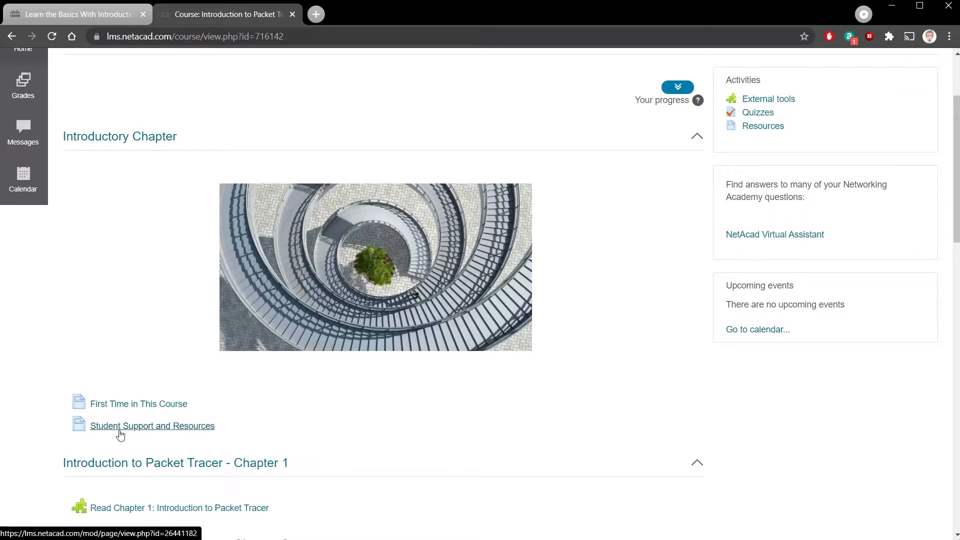
click(120, 433)
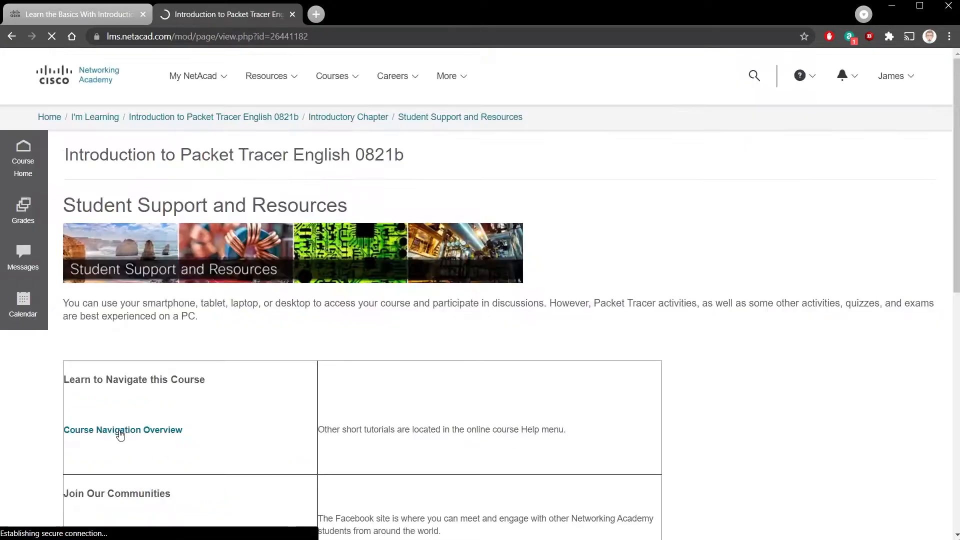
scroll(303, 420, down, 9)
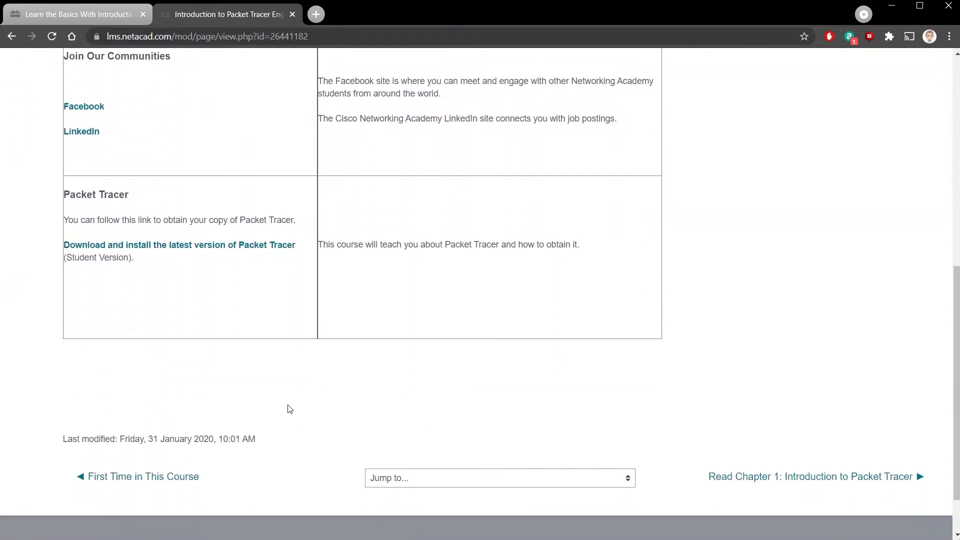
Open 'Download and install the latest version of Packet Tracer' and scroll to the 8.0.1 download links
click(200, 250)
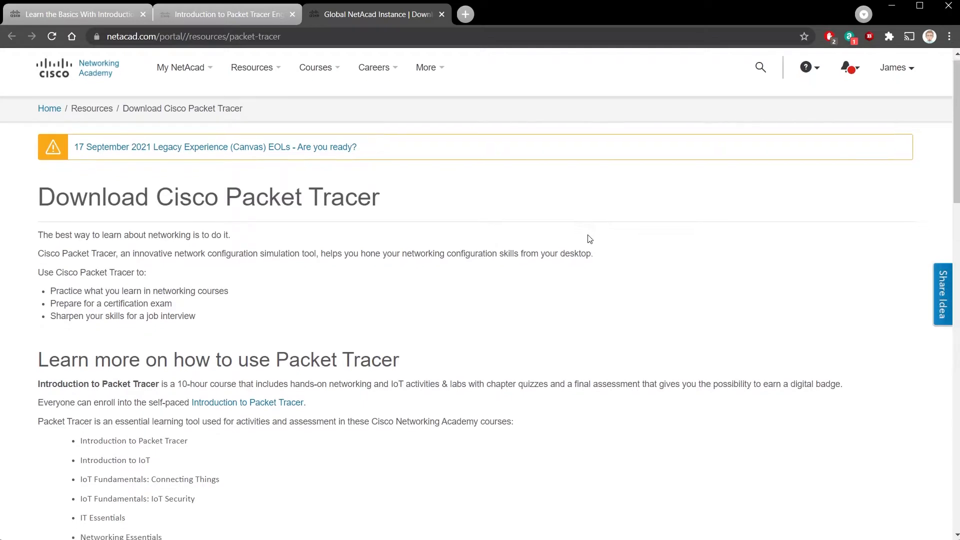
scroll(595, 238, down, 2)
scroll(188, 361, down, 2)
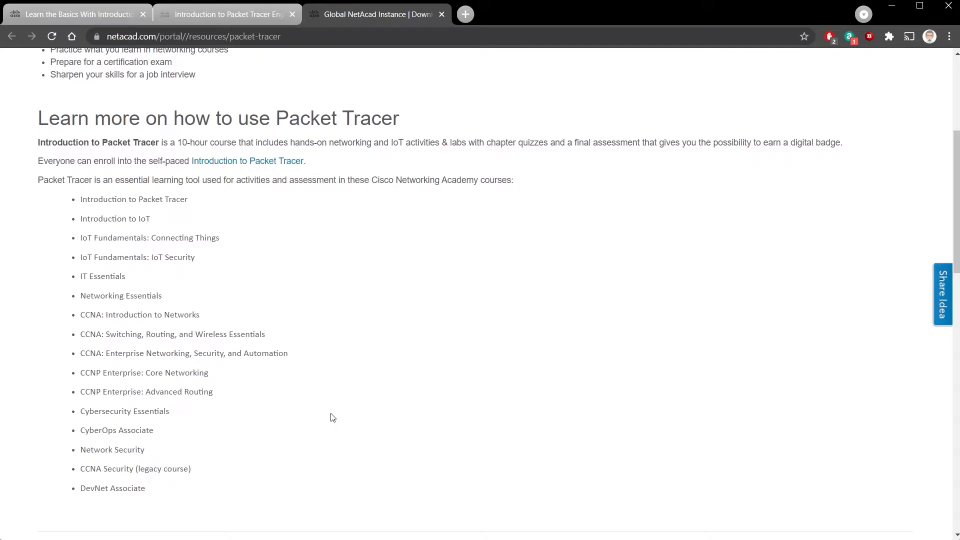
scroll(333, 418, down, 4)
scroll(348, 409, down, 3)
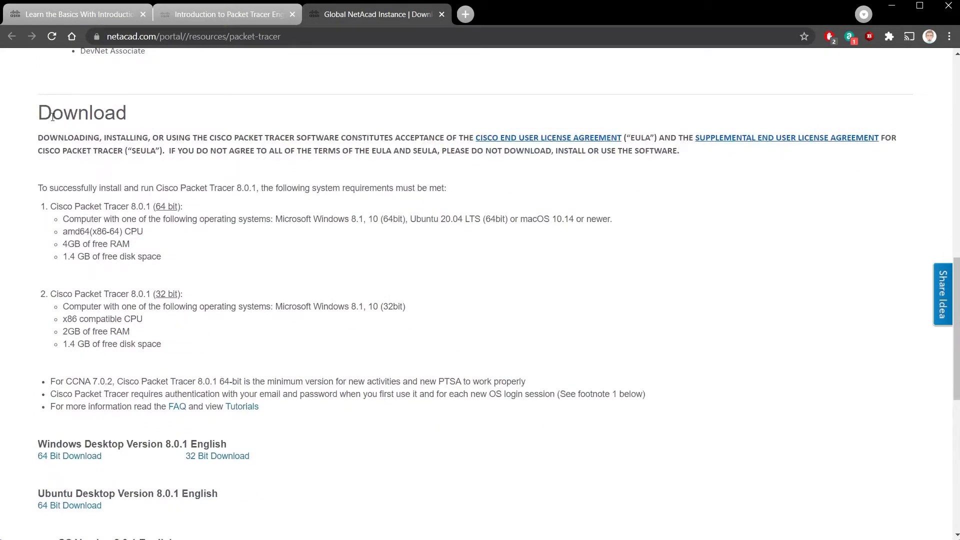
scroll(354, 287, down, 1)
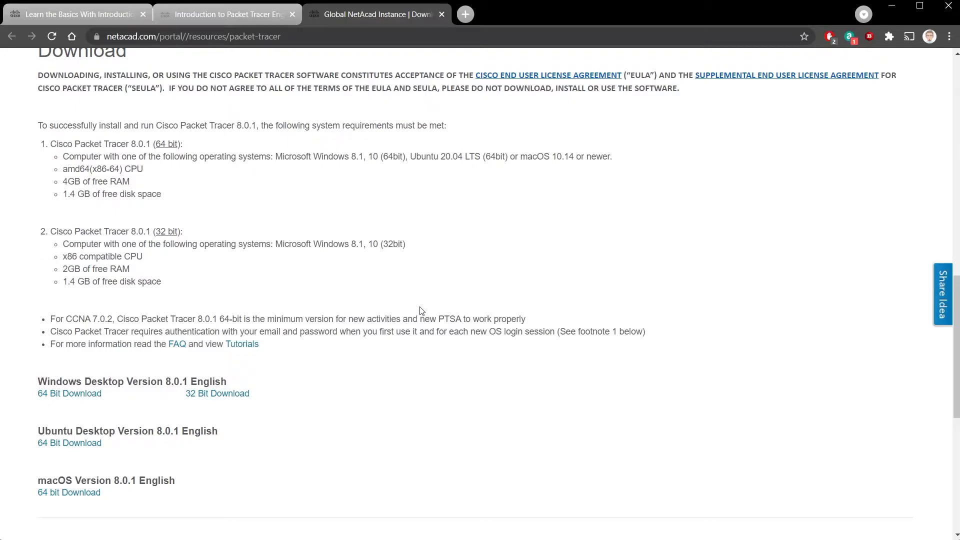
scroll(420, 310, down, 1)
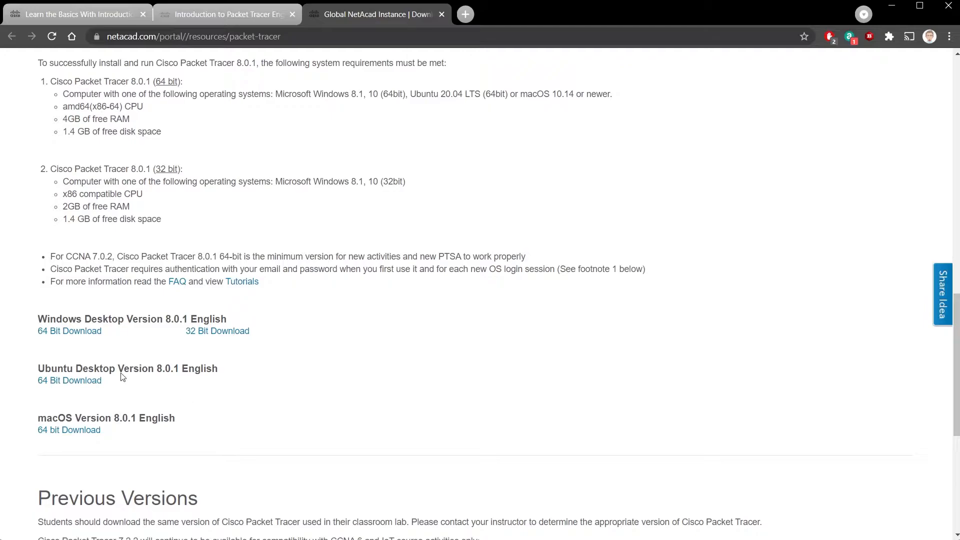
Choose the Windows 64 Bit Download of Packet Tracer 8.0.1 and dismiss the Save As dialog
click(79, 337)
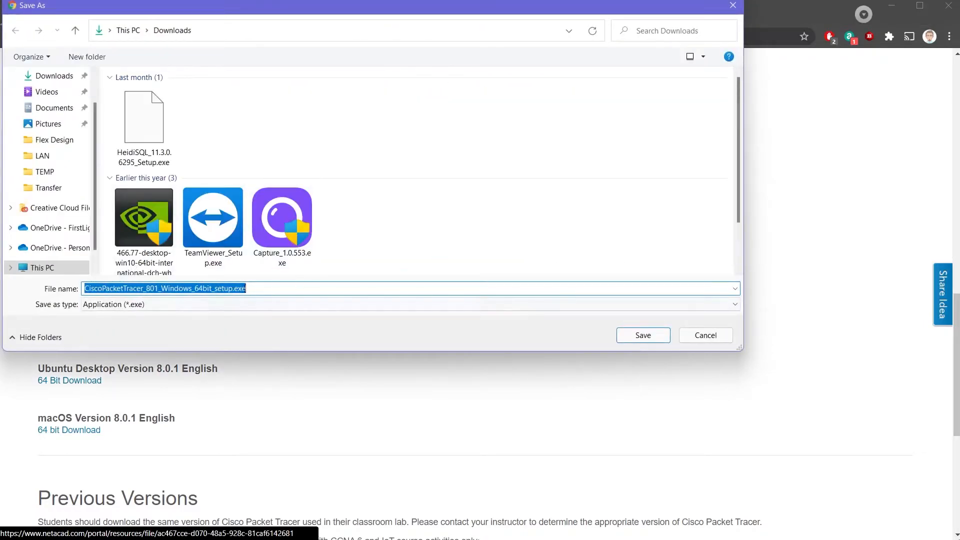
click(734, 6)
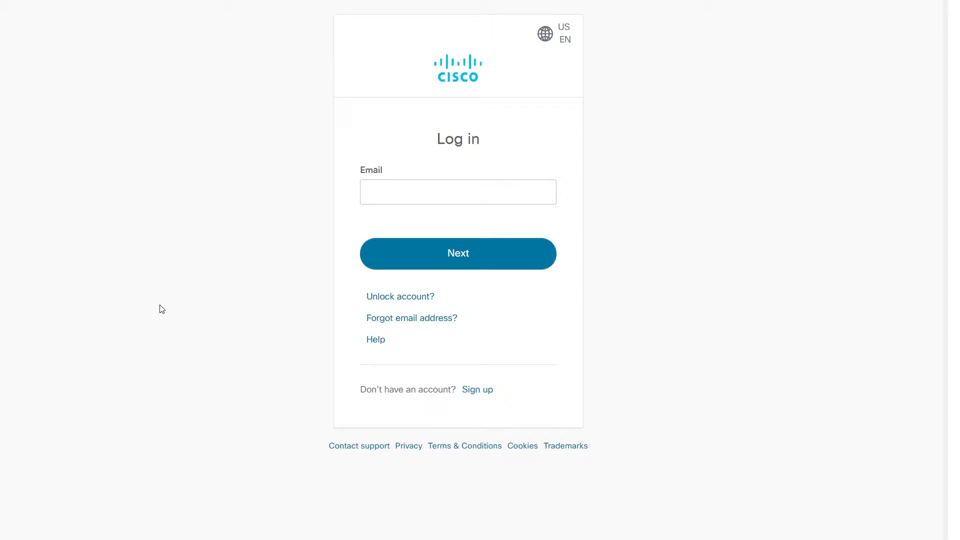
Sign in to Packet Tracer with the Cisco account e-mail and password
click(430, 195)
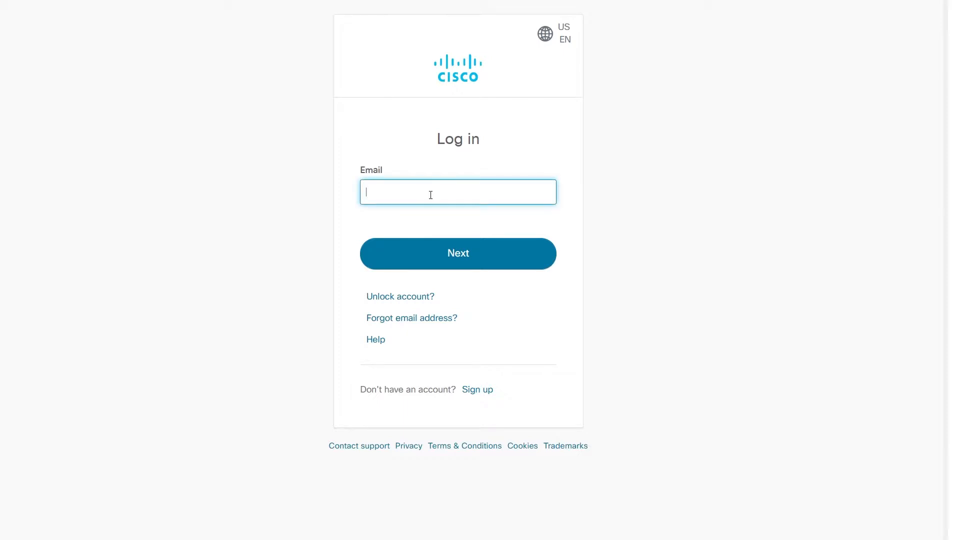
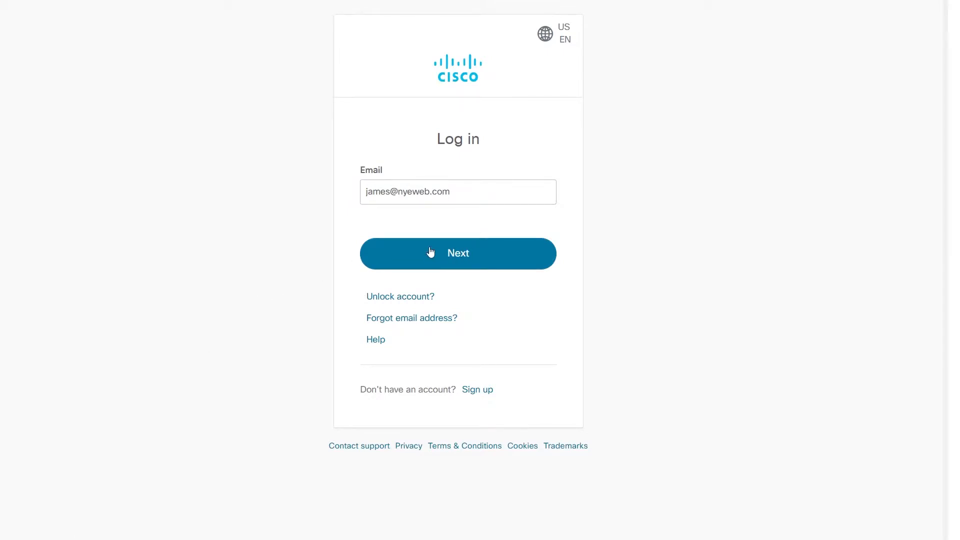
click(483, 251)
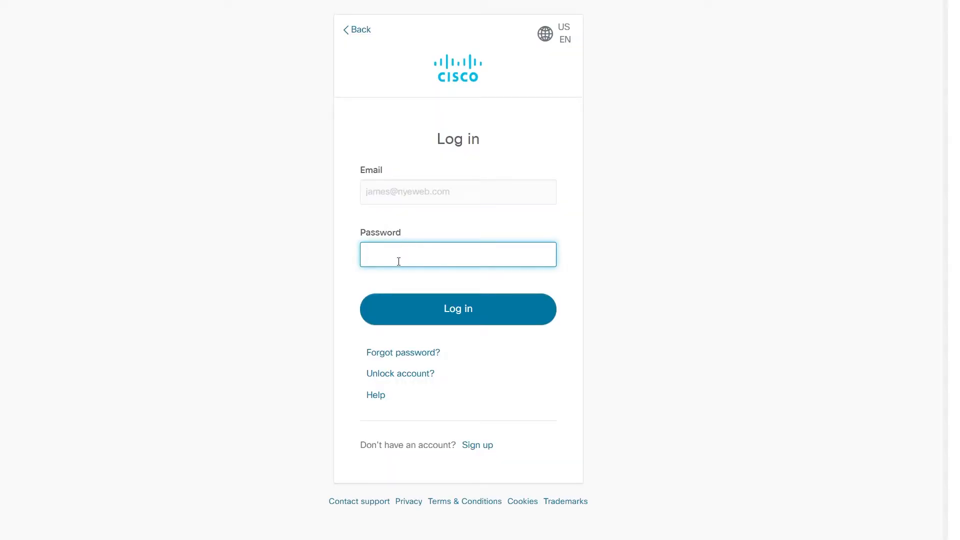
text(••••••)
click(519, 315)
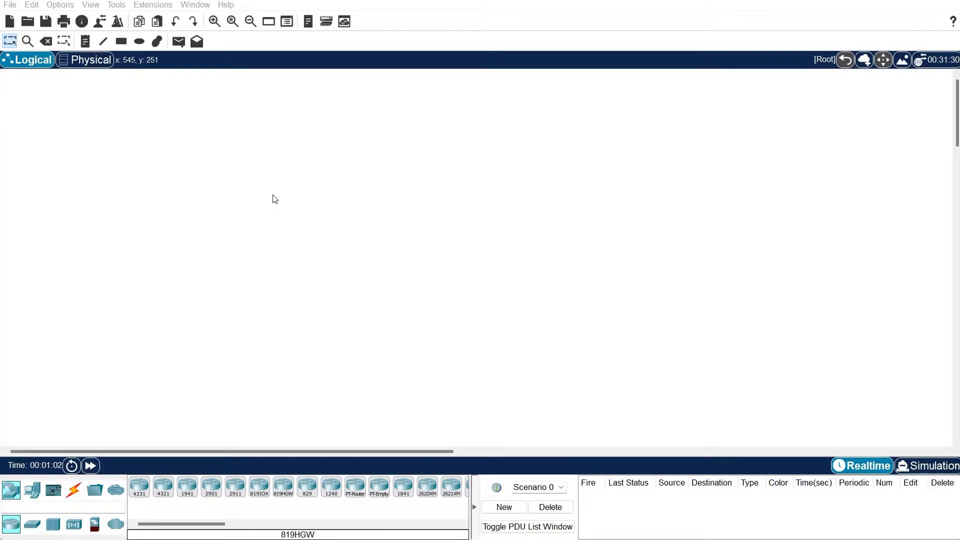
click(226, 4)
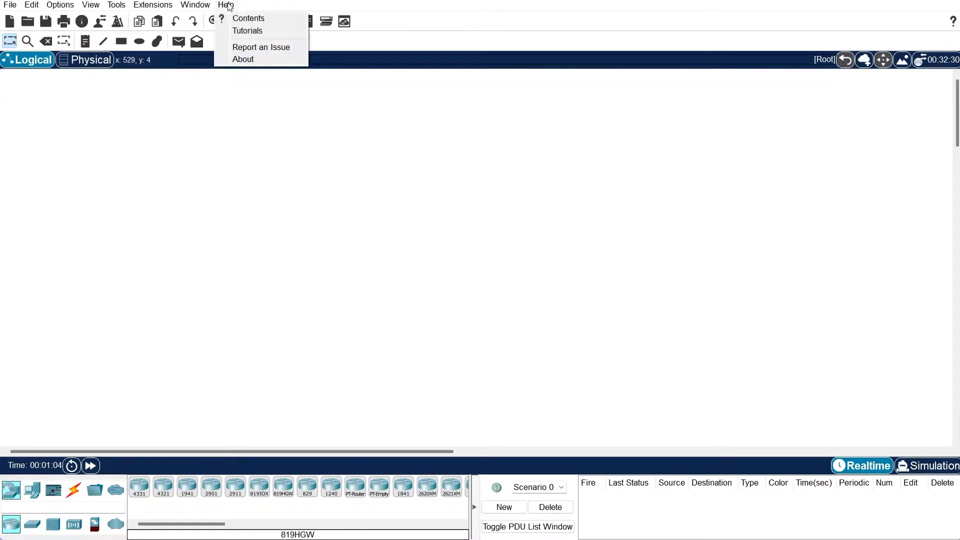
click(230, 60)
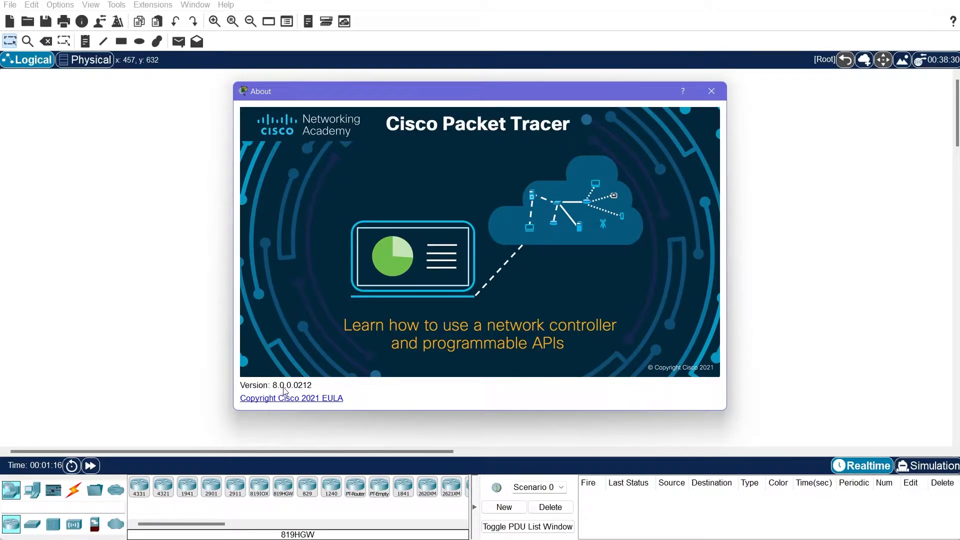
click(712, 91)
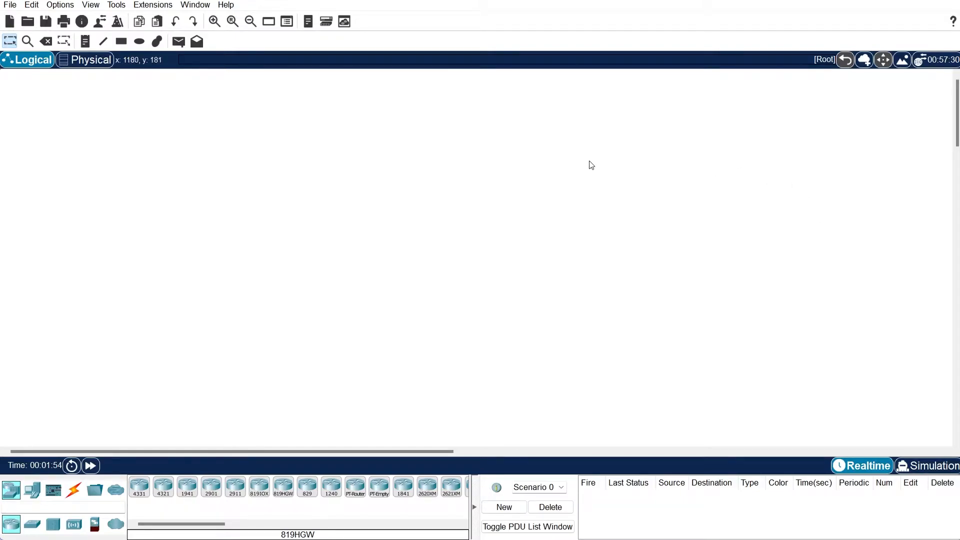
In Physical view, go from Intercity through Home City and Corporate Office into the Main Wiring Closet
click(83, 62)
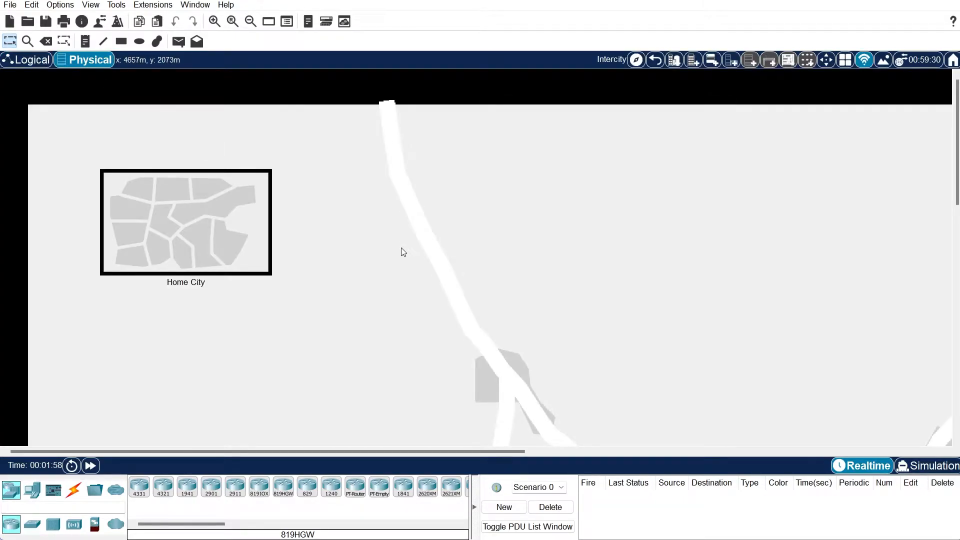
scroll(458, 364, down, 5)
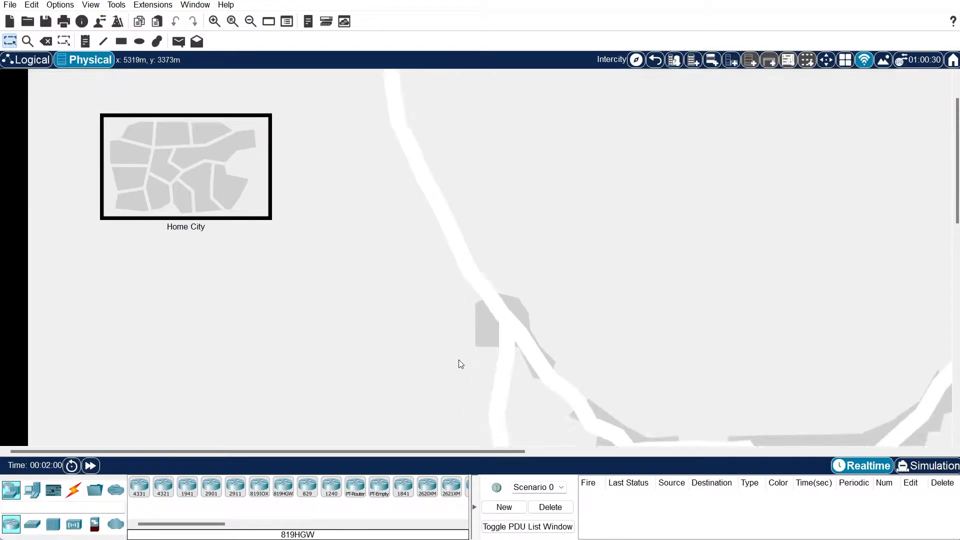
scroll(664, 327, up, 3)
scroll(635, 309, up, 2)
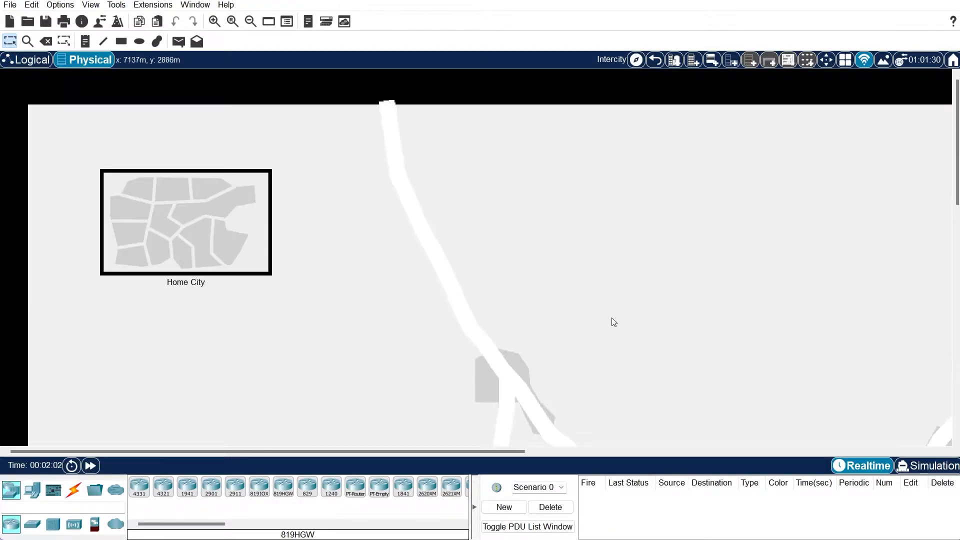
click(225, 258)
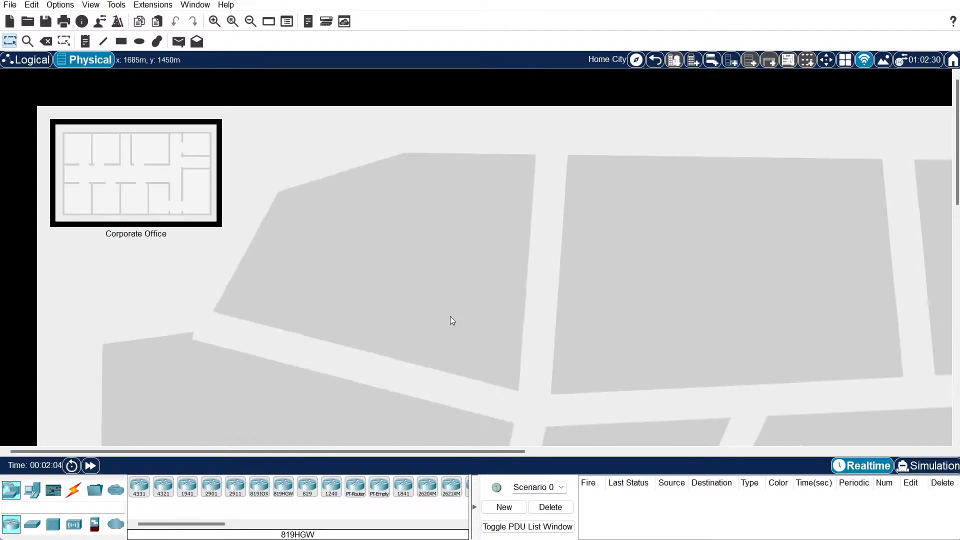
click(170, 187)
scroll(416, 289, down, 4)
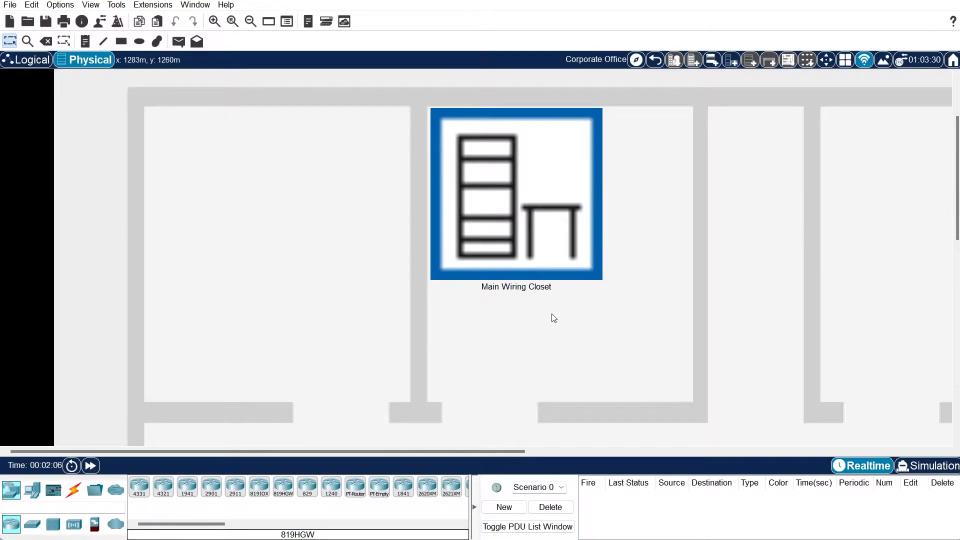
scroll(718, 346, up, 3)
click(541, 317)
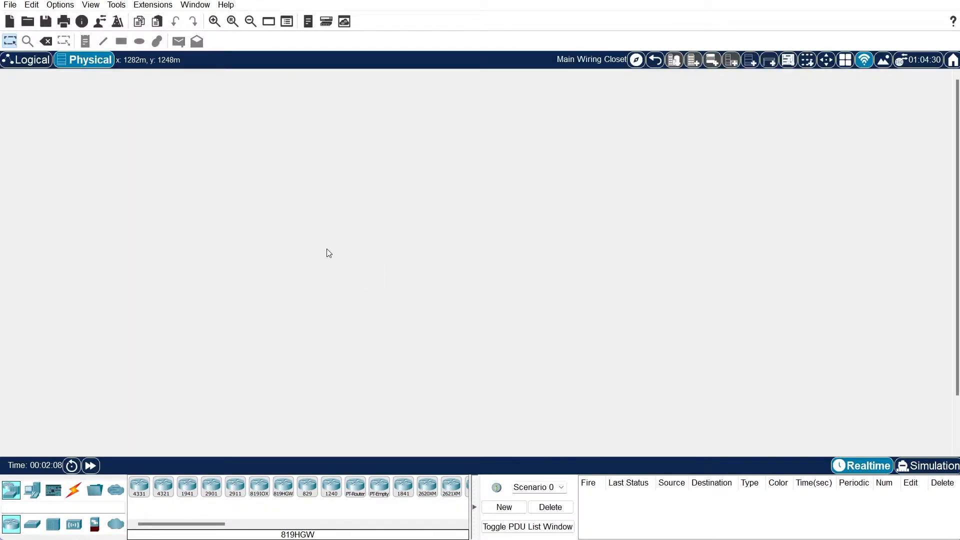
Place an ISR4331 router and a 2960 switch below it on the Logical canvas
click(37, 64)
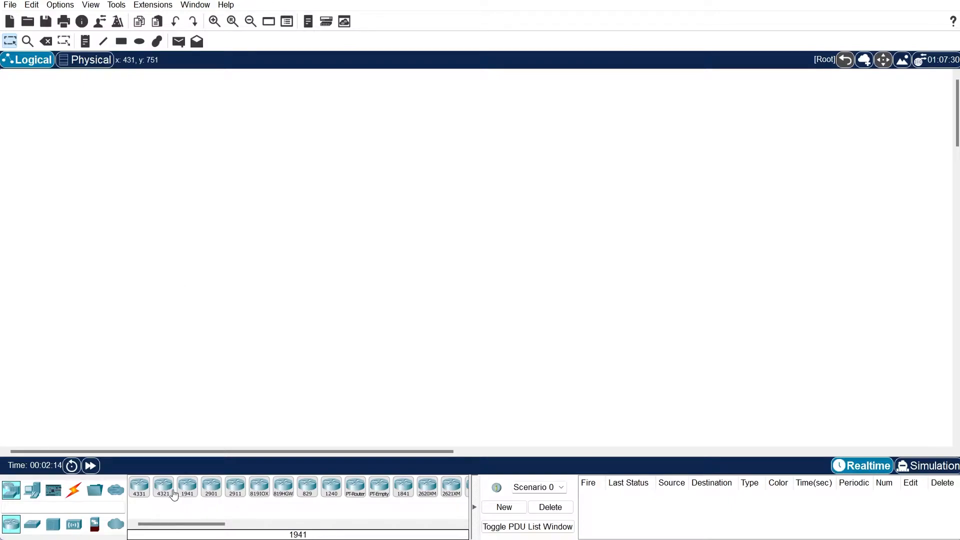
drag(140, 490, 190, 245)
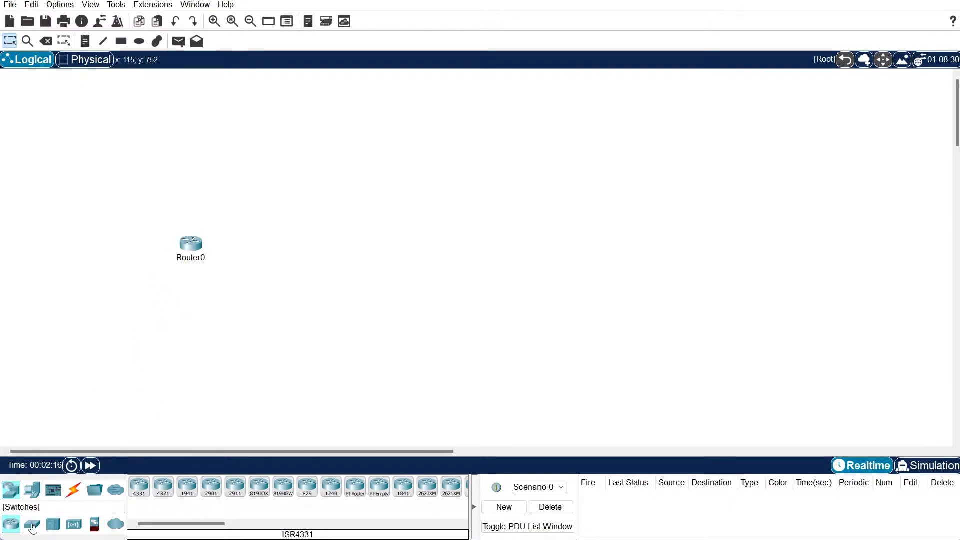
click(32, 523)
drag(139, 493, 191, 304)
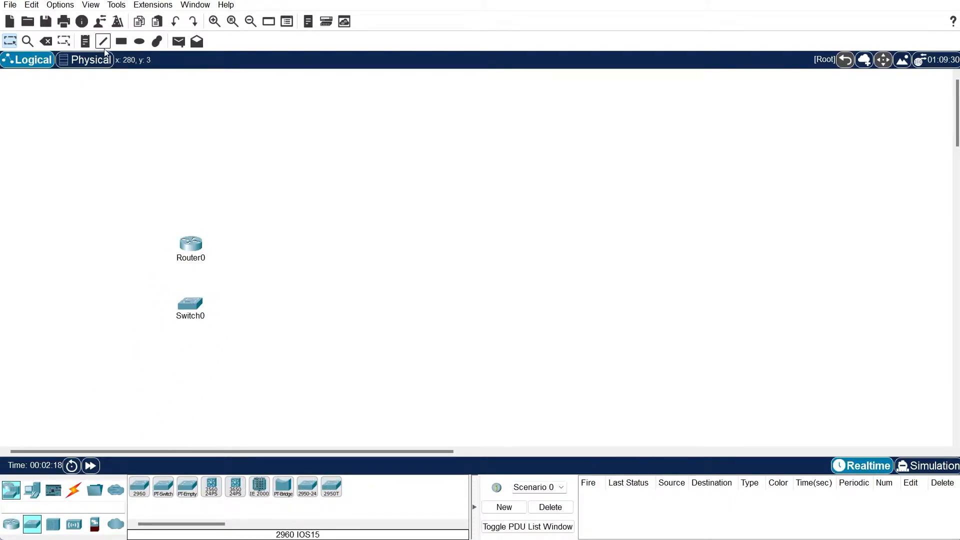
Zoom in on the wiring-closet rack in Physical view to see both devices, then go back to Logical
click(88, 61)
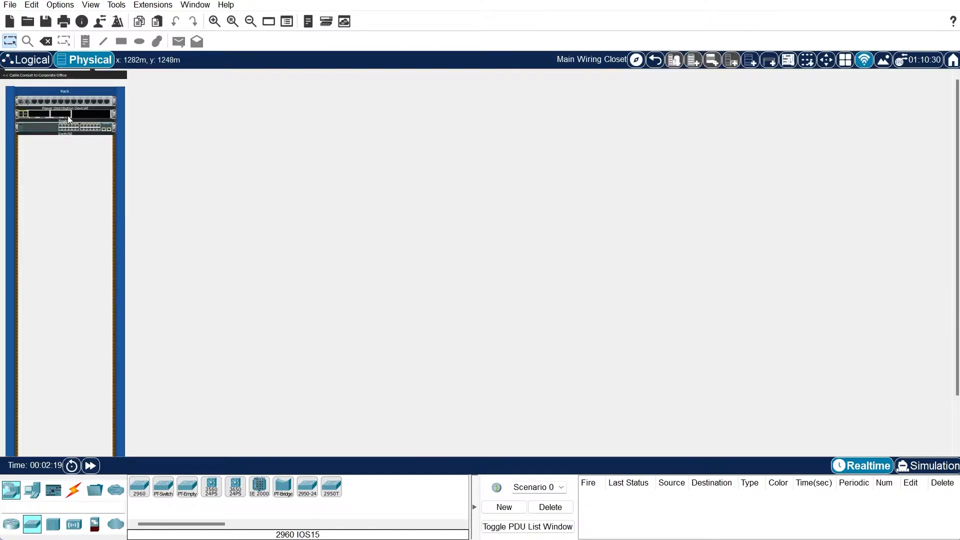
click(216, 21)
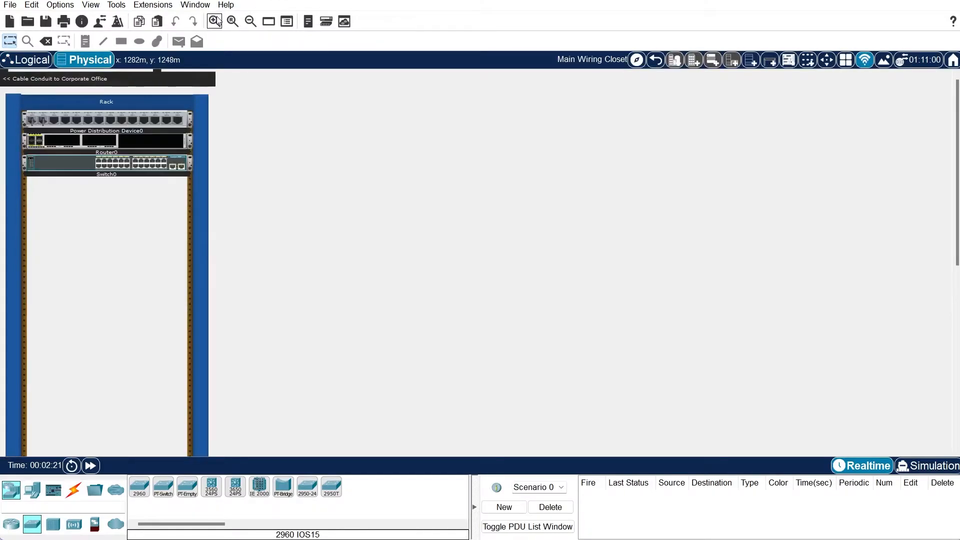
click(216, 22)
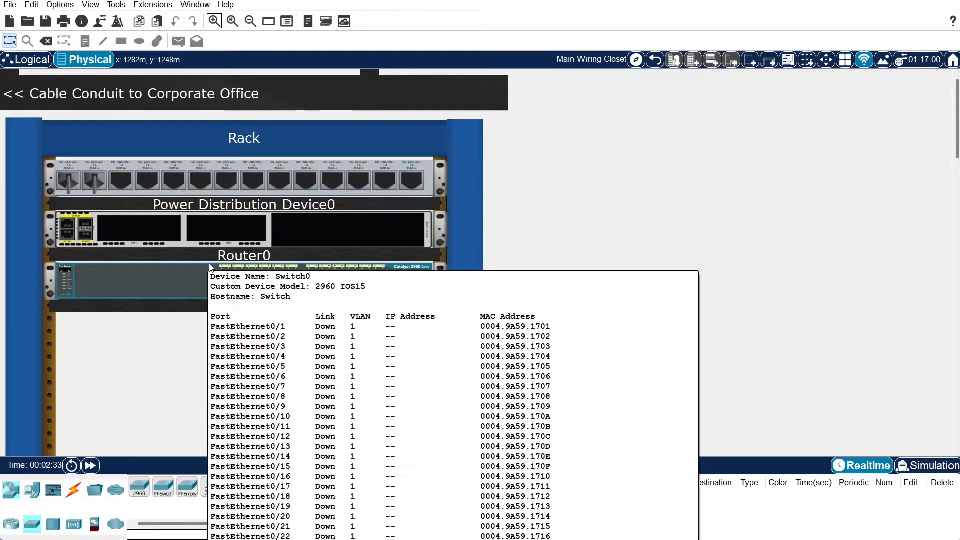
click(33, 61)
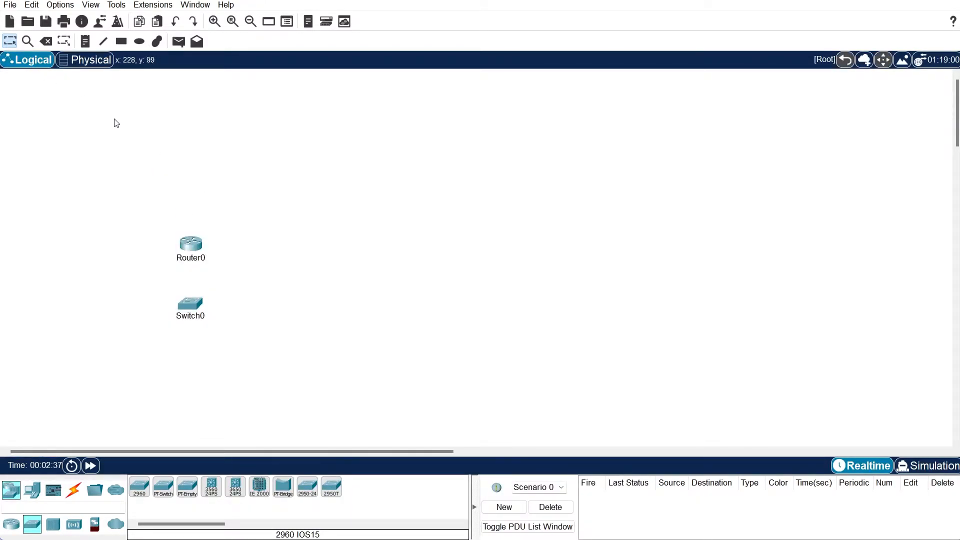
Box-select Router0 and Switch0, delete them and confirm, leaving the Select tool active
click(13, 44)
drag(114, 172, 287, 369)
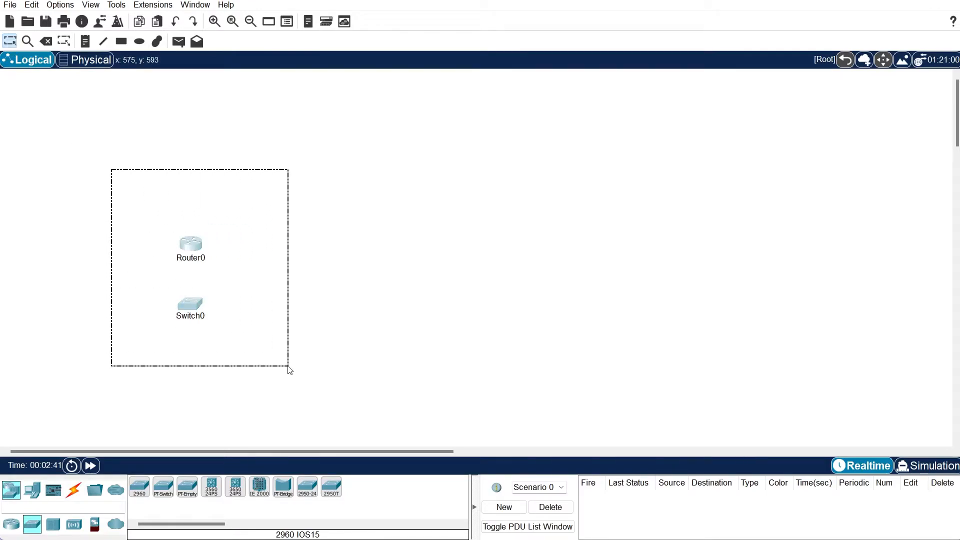
click(46, 41)
click(495, 283)
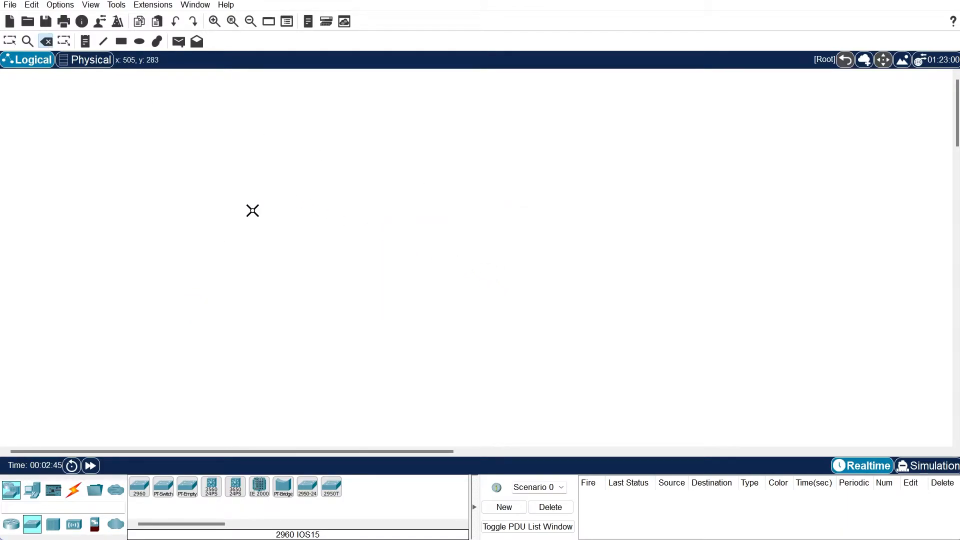
key(Escape)
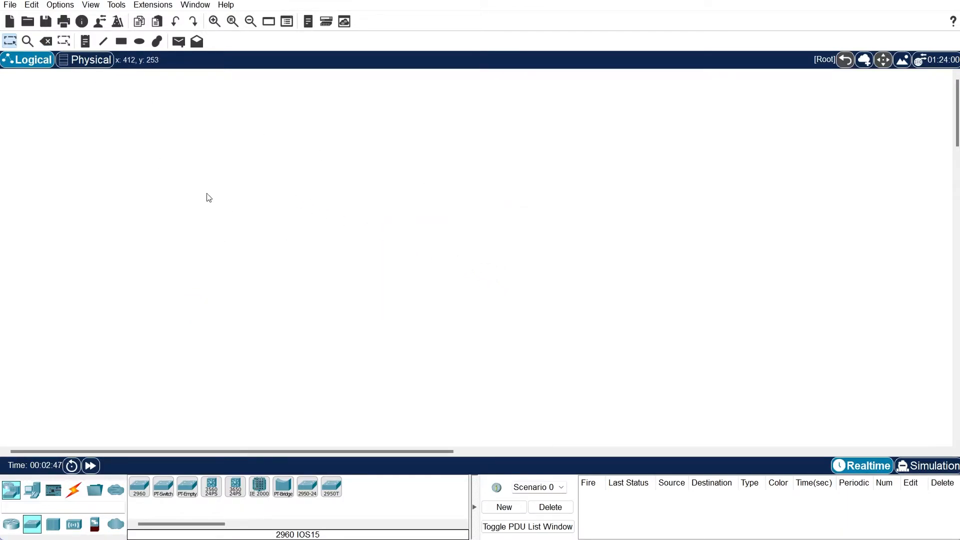
click(46, 42)
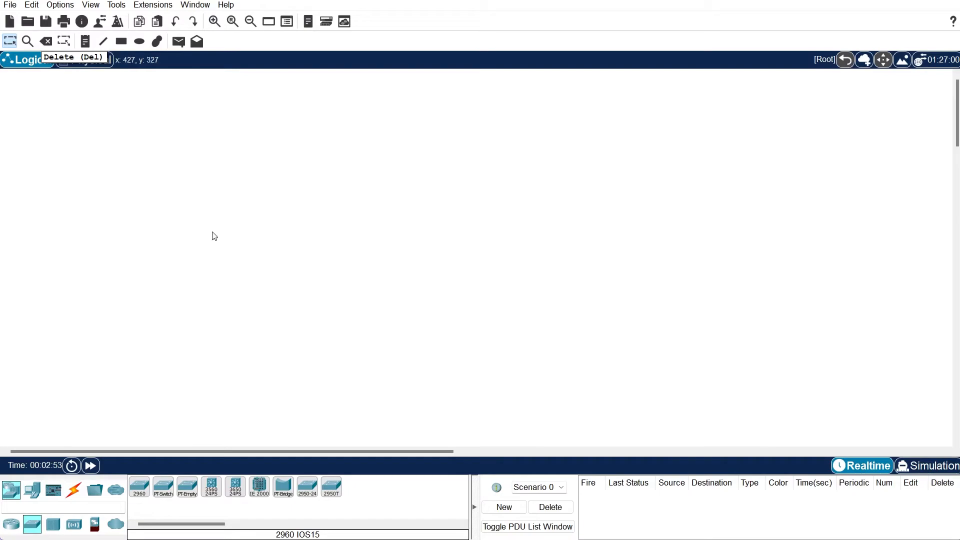
key(Escape)
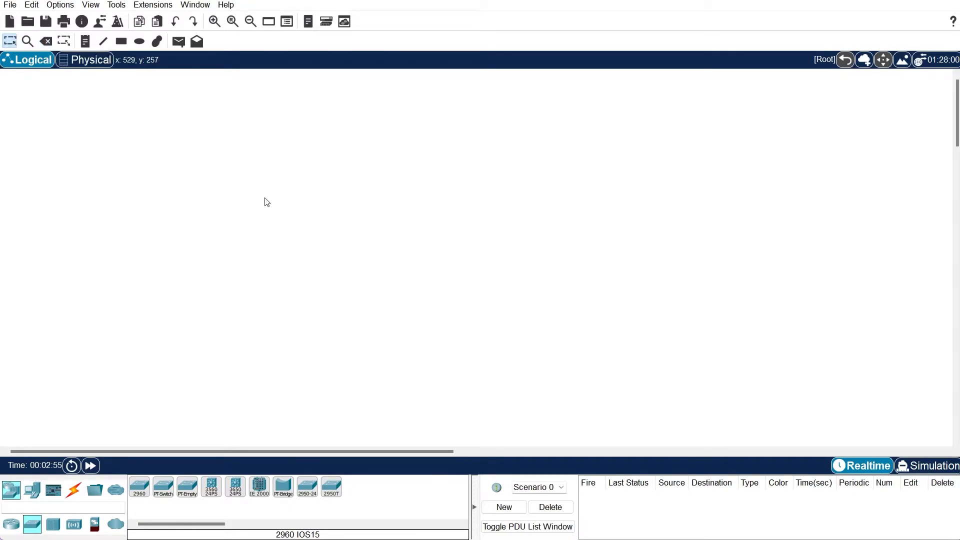
Add a text note reading 'Label' to the workspace
click(84, 42)
click(161, 156)
text(Label)
click(196, 101)
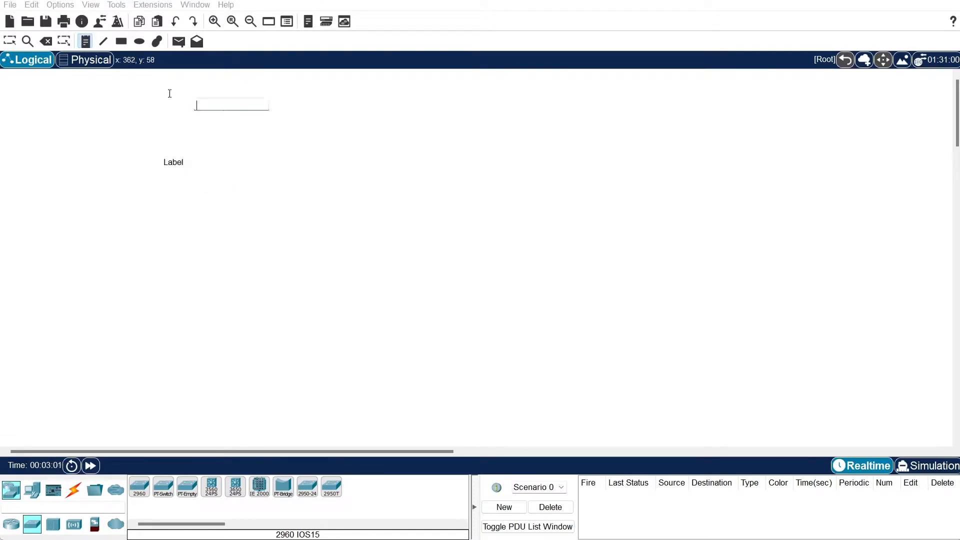
click(125, 44)
Draw a yellow-filled rectangle around the Label note
click(125, 44)
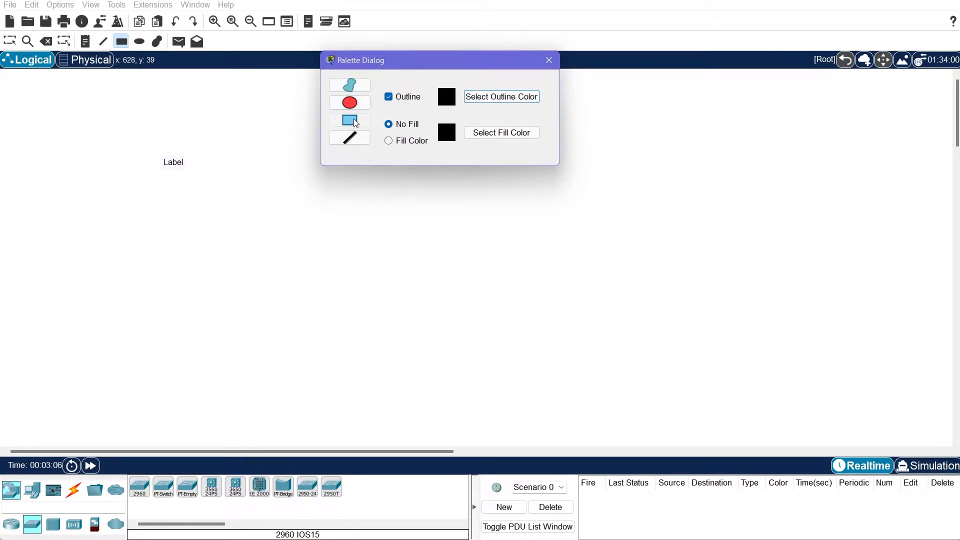
click(420, 141)
click(498, 132)
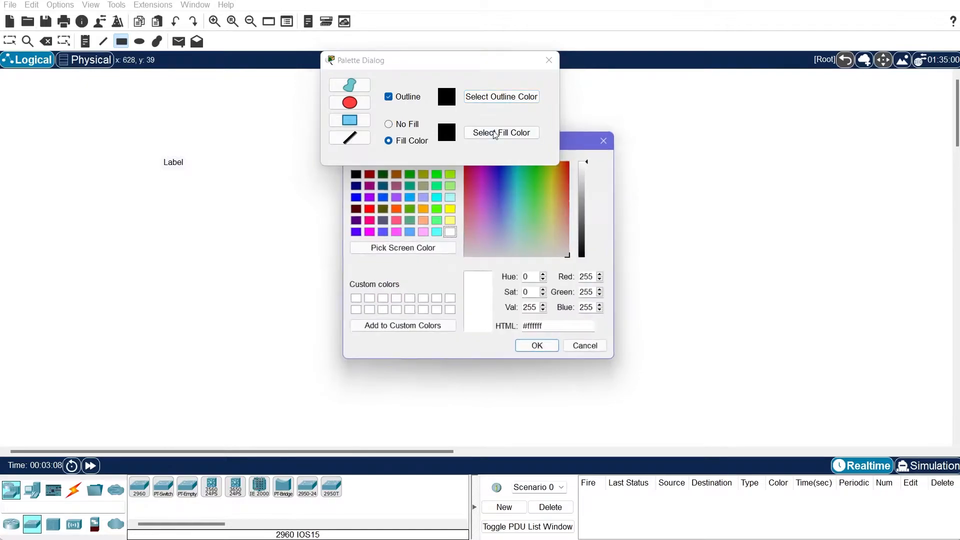
click(450, 209)
click(541, 350)
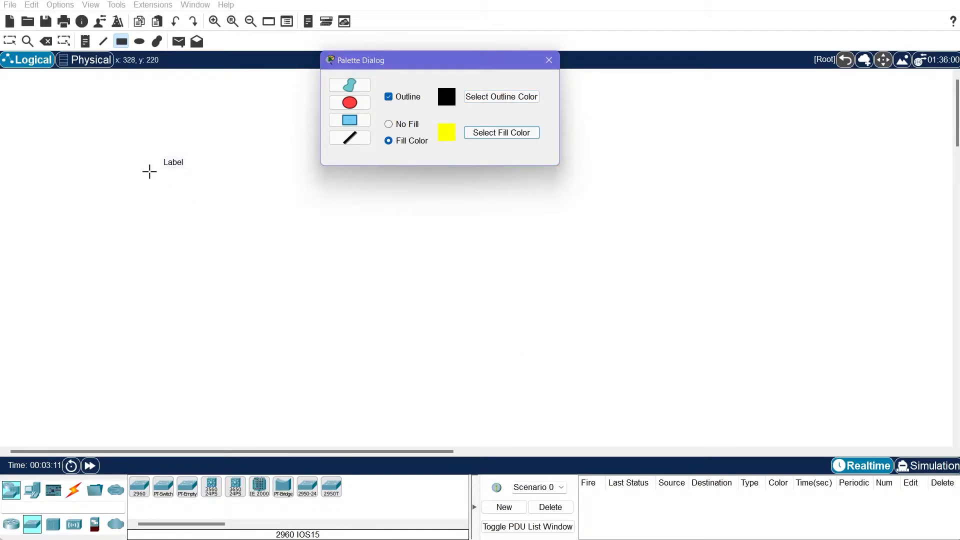
drag(123, 131, 339, 274)
Draw a light green filled rectangle to the right of the yellow one
click(471, 136)
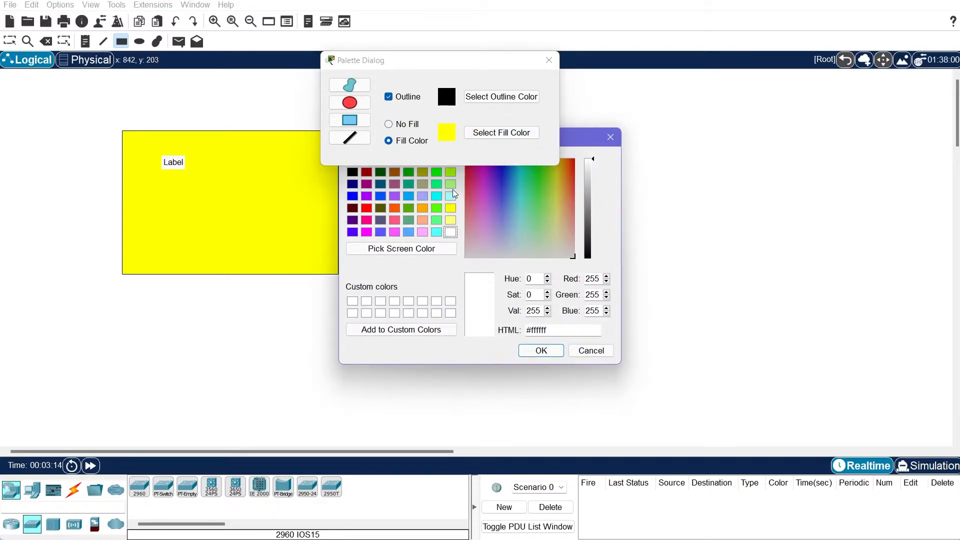
click(545, 208)
click(541, 350)
drag(379, 181, 528, 286)
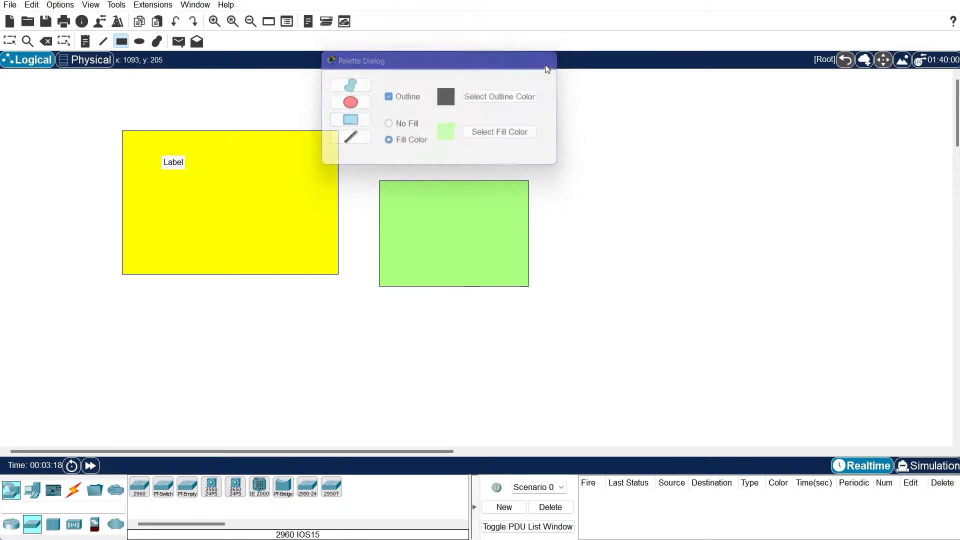
click(549, 60)
click(9, 41)
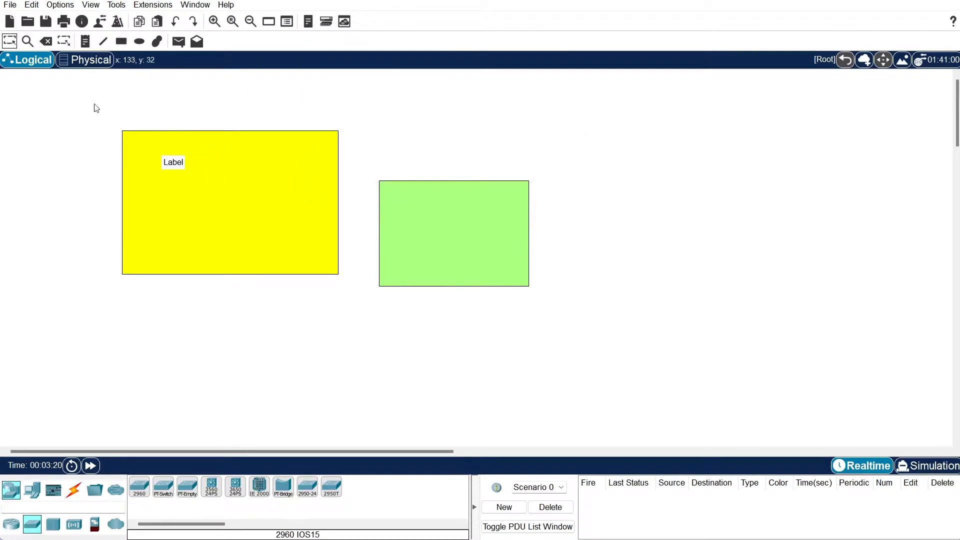
Move the Label note above the green rectangle and paste a copy at the yellow rectangle's top
drag(172, 163, 220, 144)
key(ctrl+v)
click(451, 151)
drag(421, 200, 445, 172)
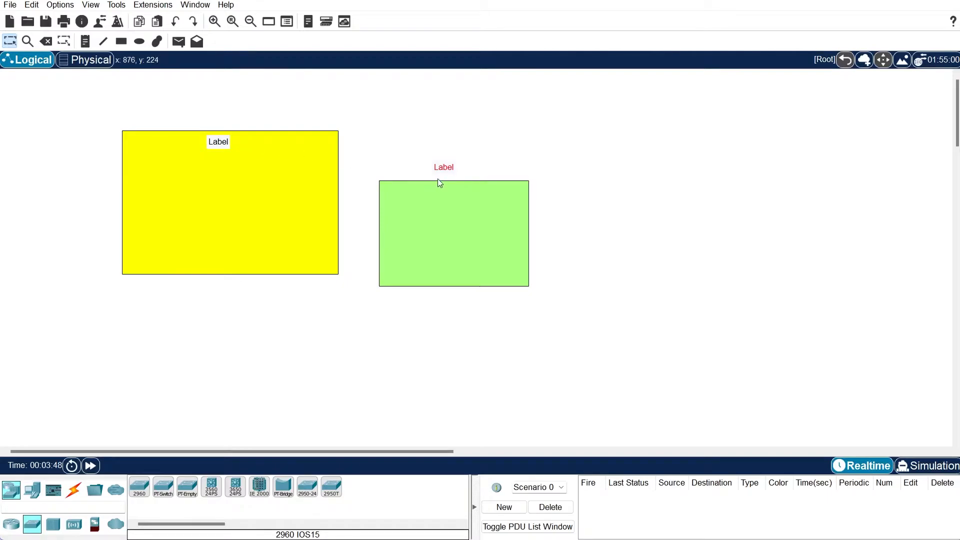
Raise the interface font size to 10 pt in Preferences and apply it
click(61, 6)
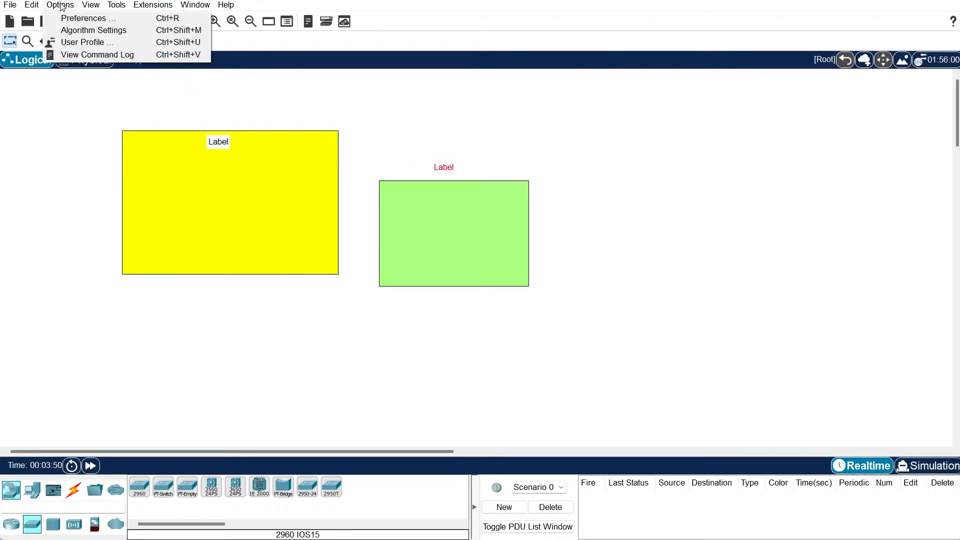
click(65, 15)
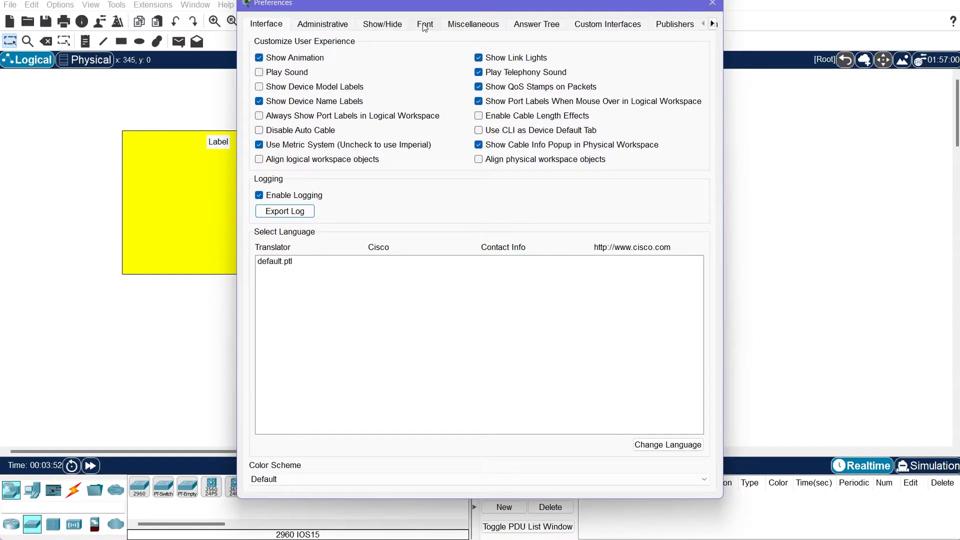
click(424, 25)
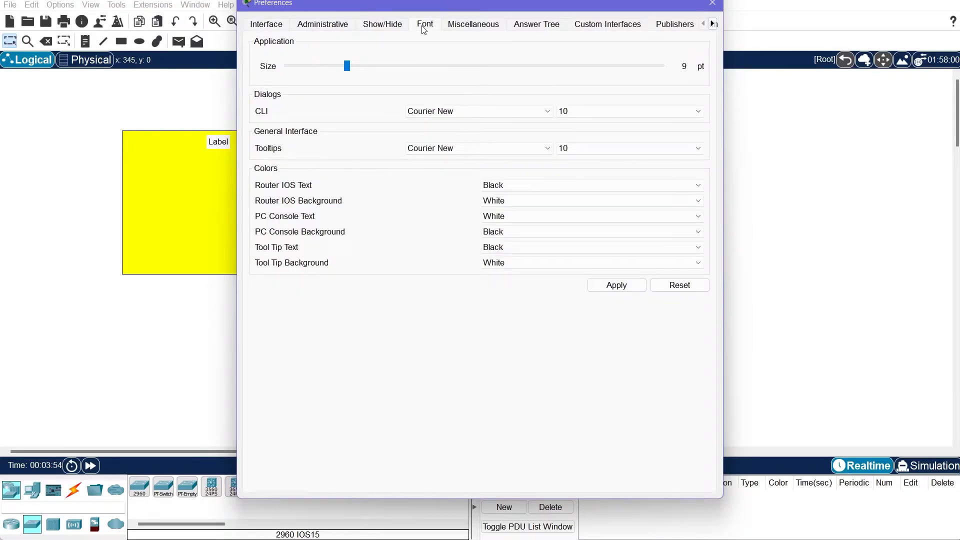
drag(350, 67, 356, 66)
click(617, 285)
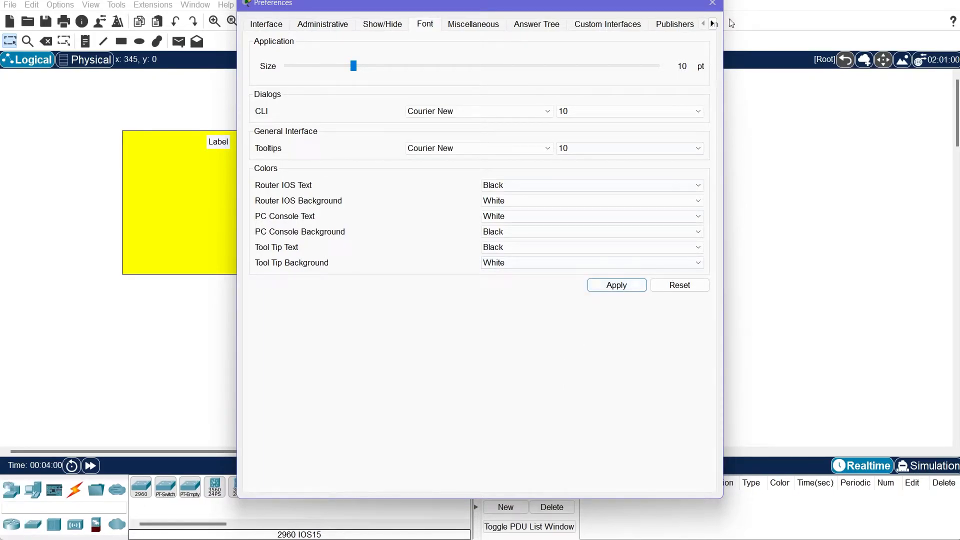
click(713, 4)
Set the interface, CLI and tooltip font sizes to 8 pt and apply them
click(108, 6)
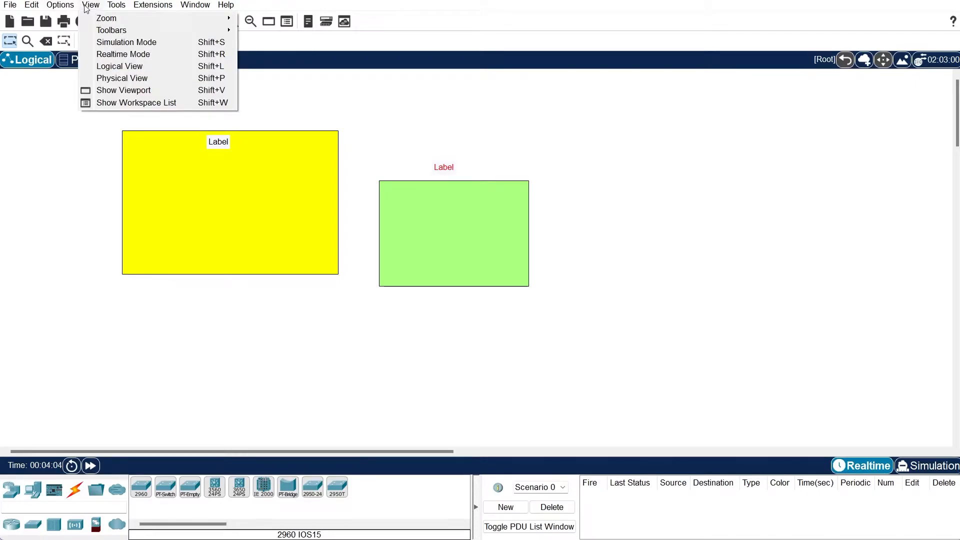
click(84, 18)
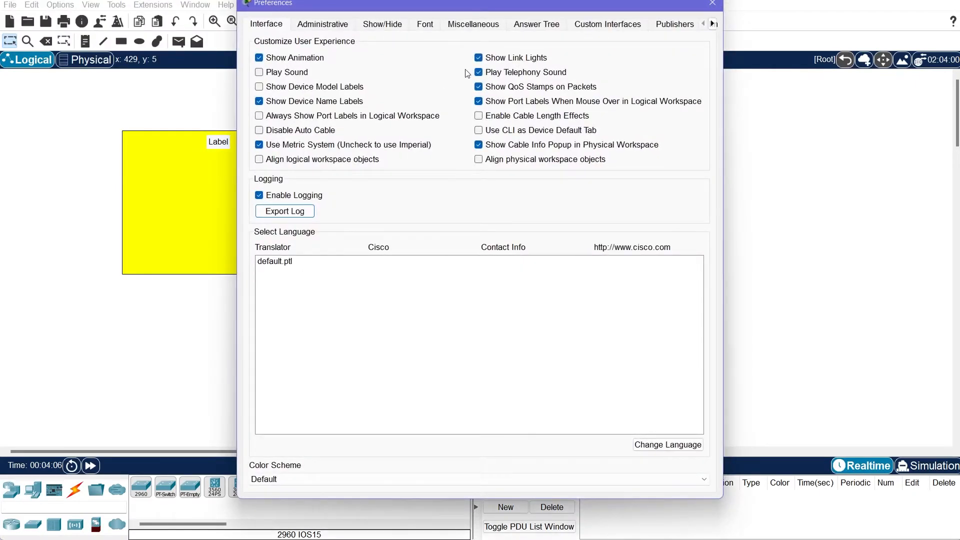
click(475, 24)
click(426, 24)
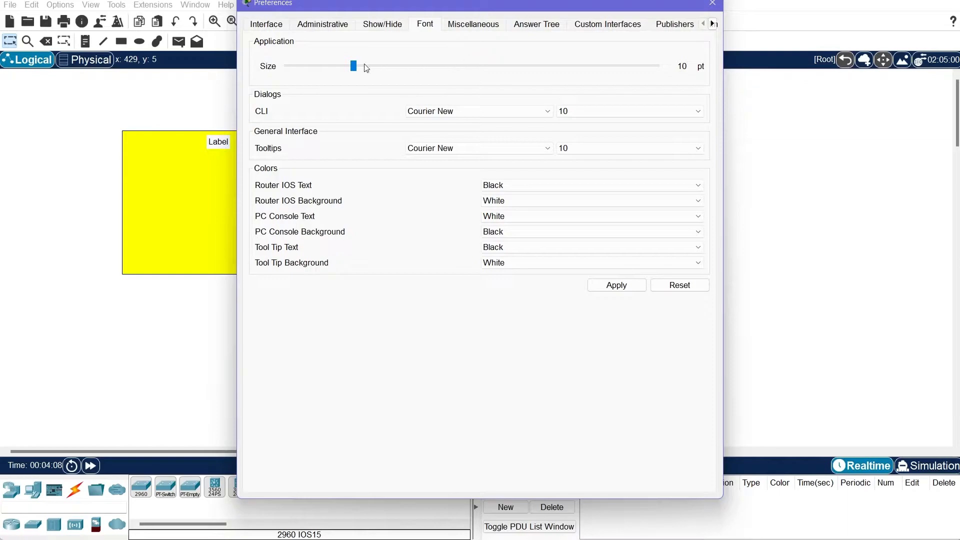
drag(339, 66, 316, 70)
click(563, 114)
click(575, 118)
click(577, 112)
click(576, 122)
click(573, 148)
click(569, 159)
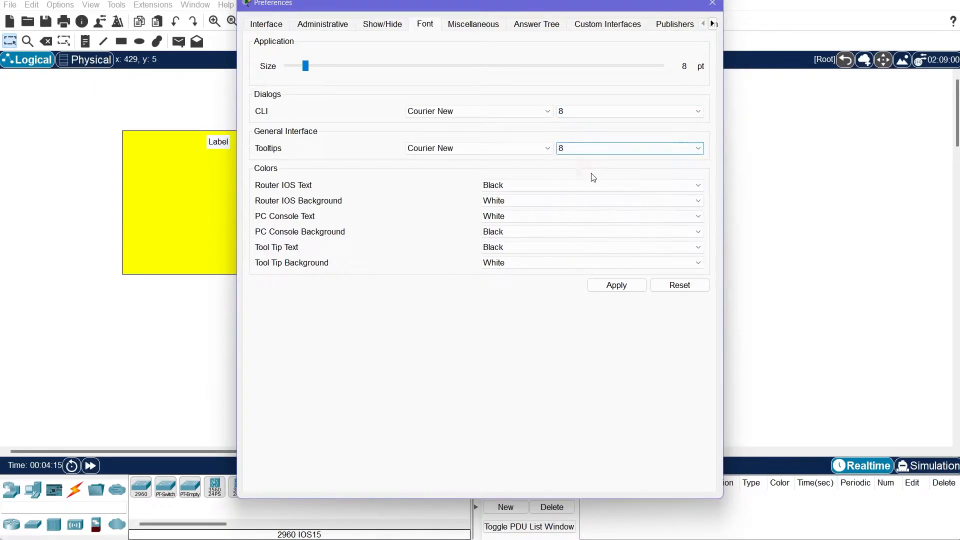
click(619, 285)
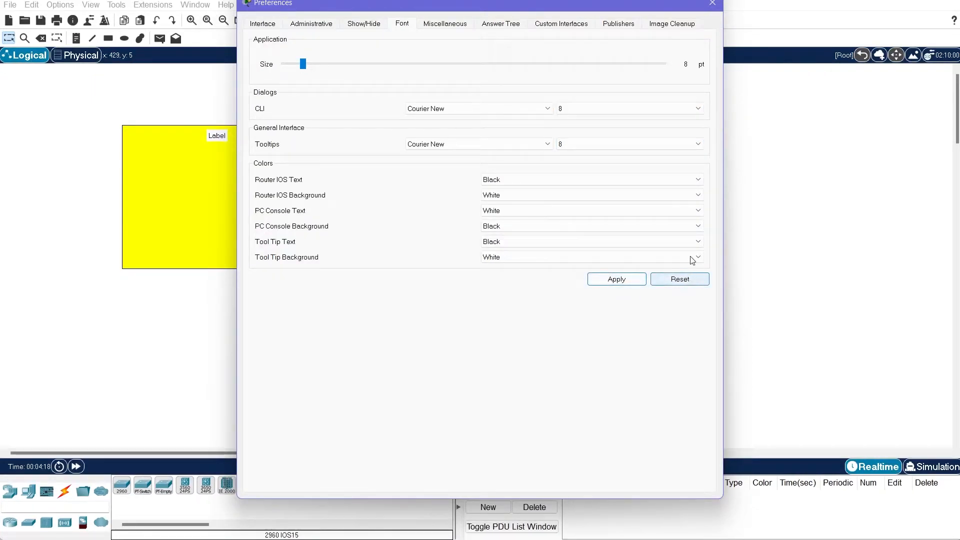
click(712, 3)
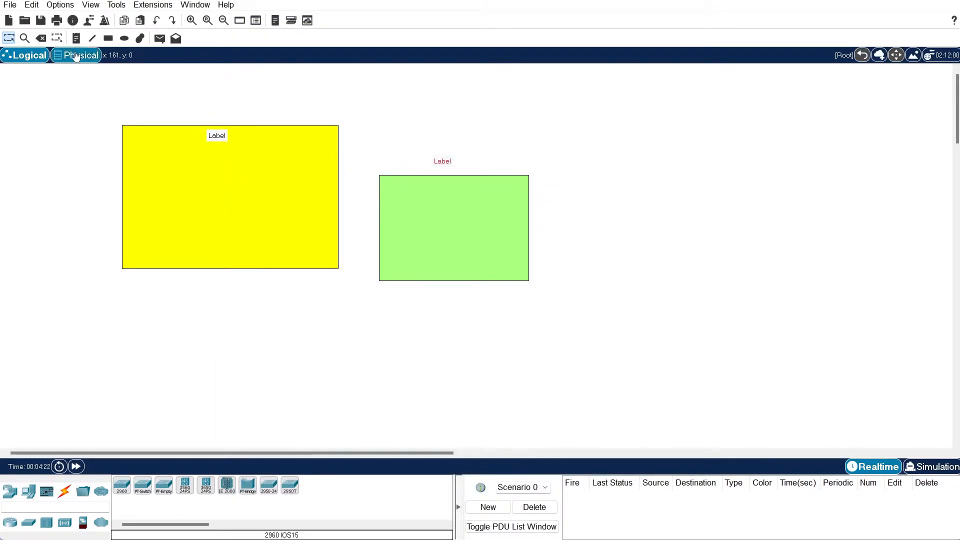
Set the interface, CLI and tooltip font sizes back to 10 pt and apply them
click(58, 5)
click(75, 15)
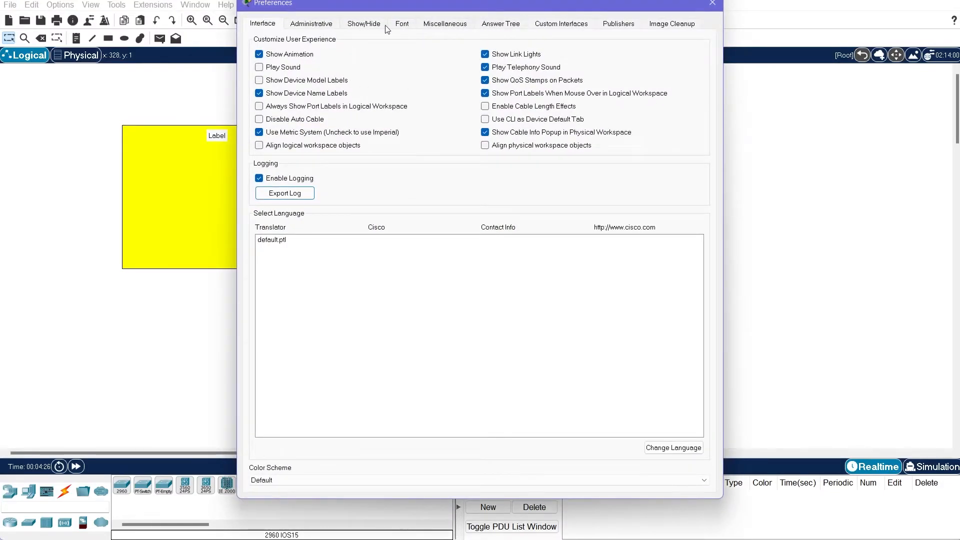
click(401, 25)
mouse_move(364, 74)
mouse_down()
mouse_move(382, 76)
mouse_move(372, 76)
mouse_up()
click(632, 110)
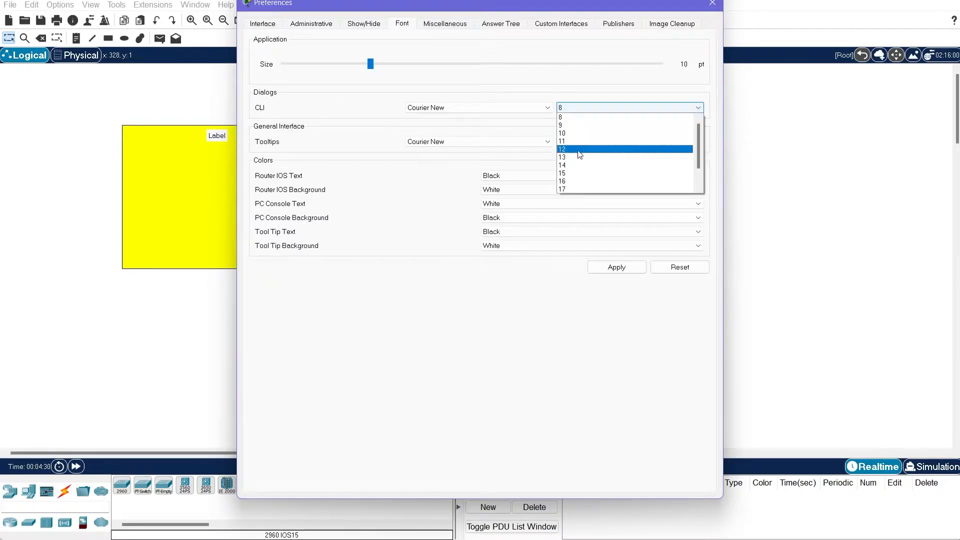
click(575, 134)
click(580, 141)
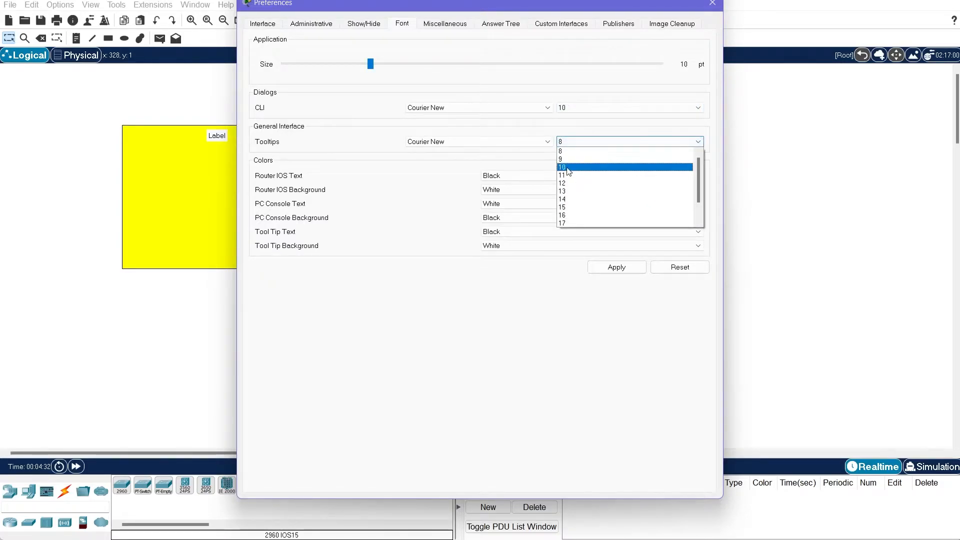
click(569, 168)
click(616, 267)
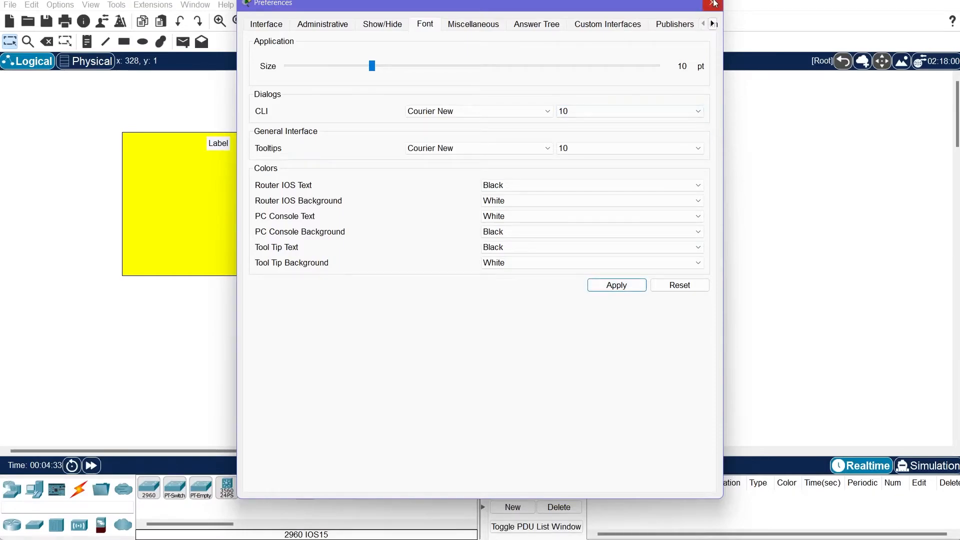
click(713, 4)
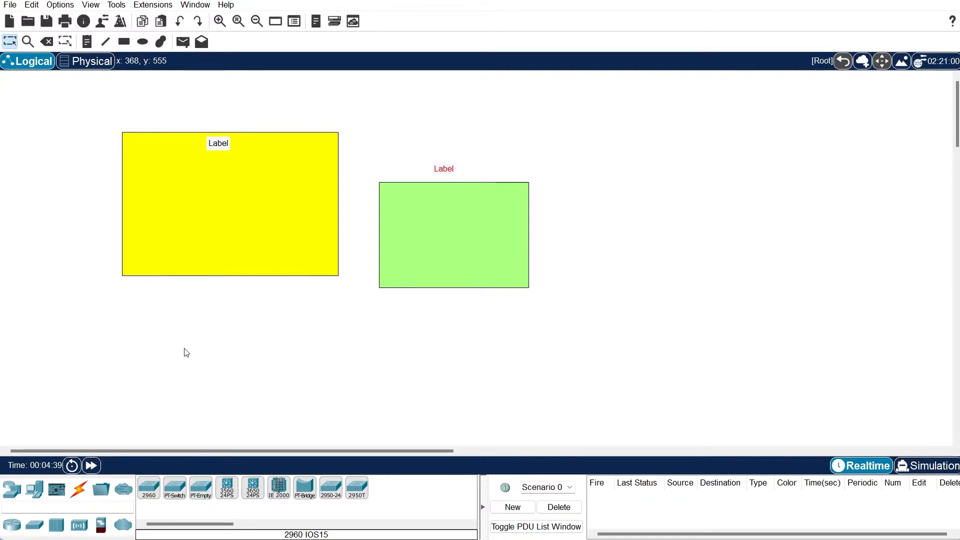
Browse the Routers, Wireless, Hubs, WAN Emulation and Switches categories, ending on End Devices
click(12, 490)
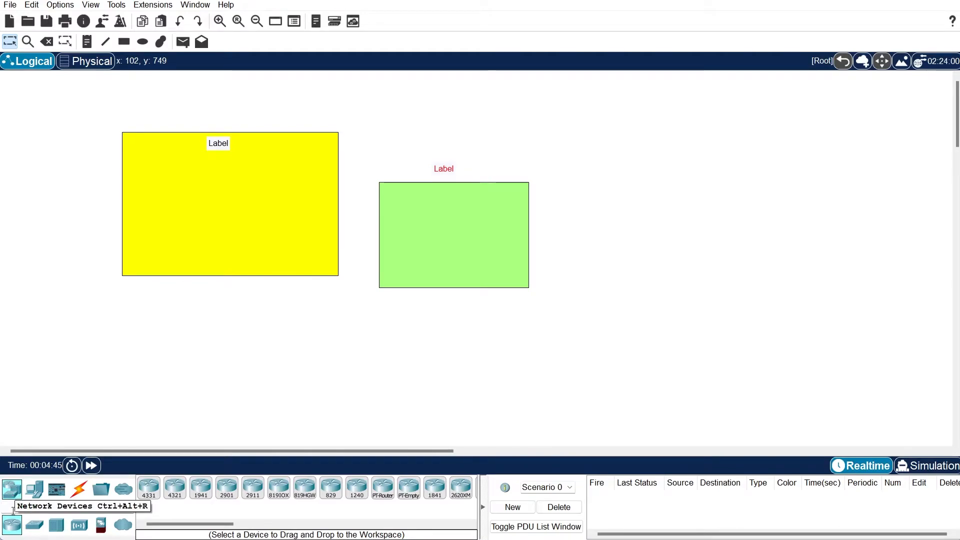
click(80, 529)
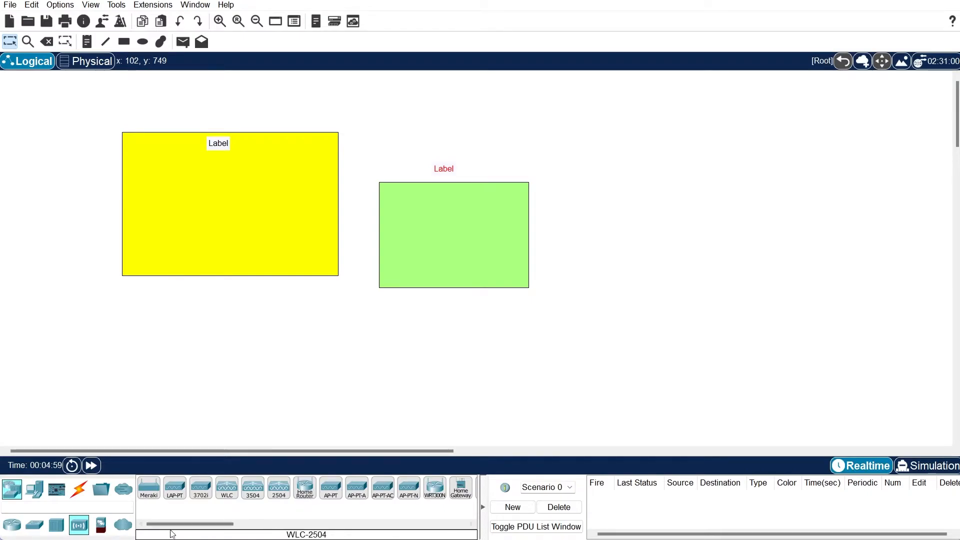
click(60, 534)
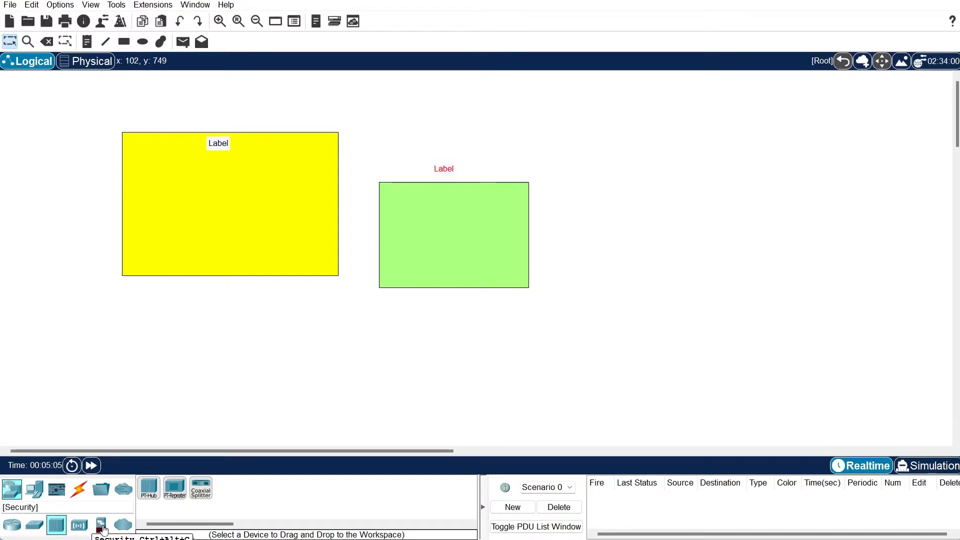
click(125, 529)
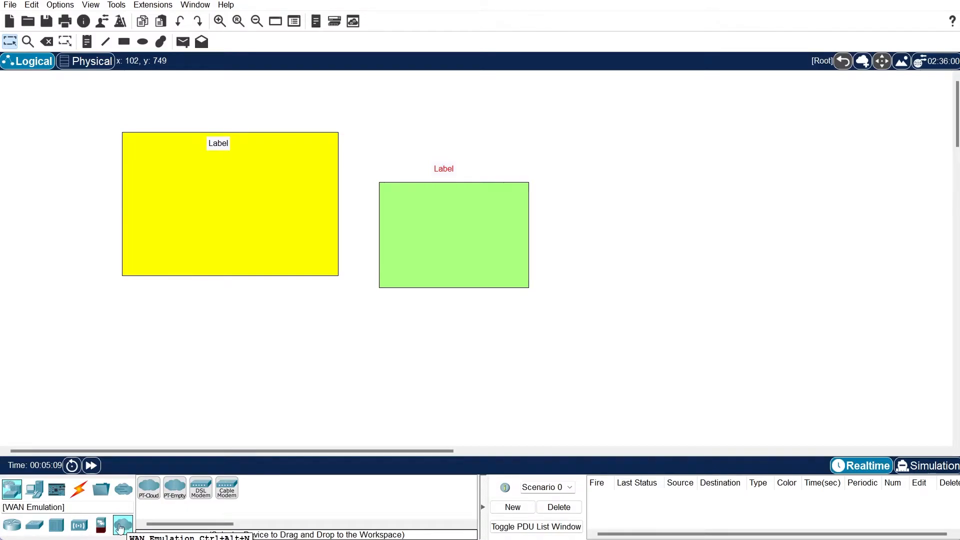
click(34, 526)
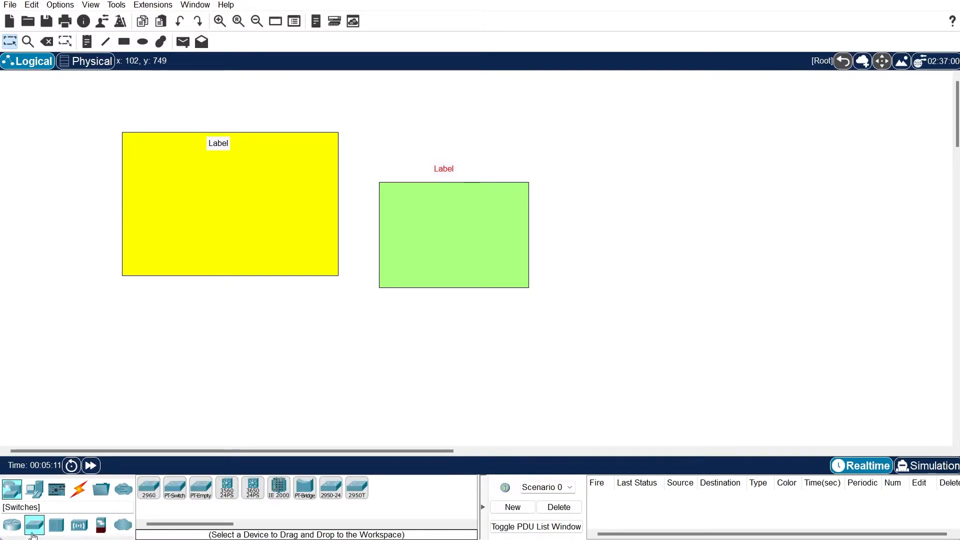
click(6, 532)
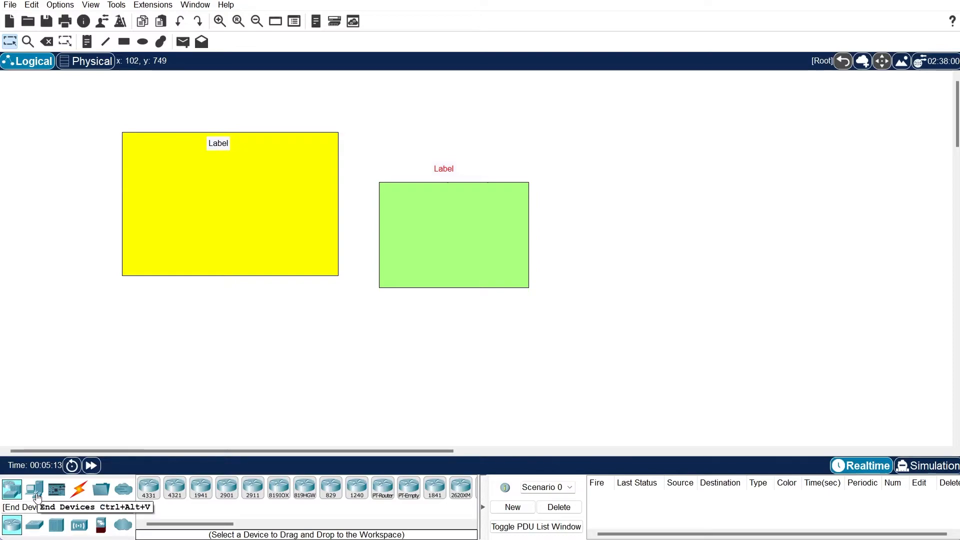
click(37, 497)
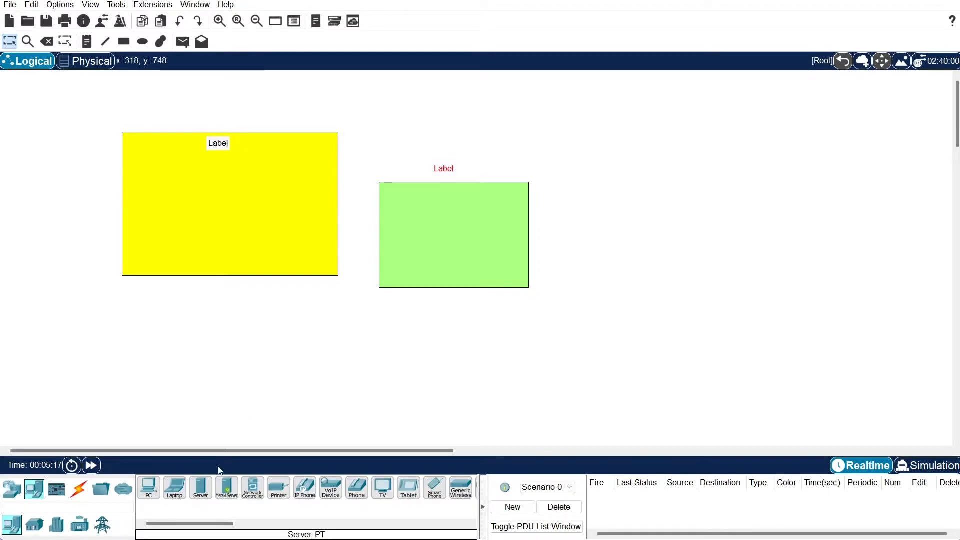
Place PC0 and PC1 inside the yellow rectangle
click(148, 488)
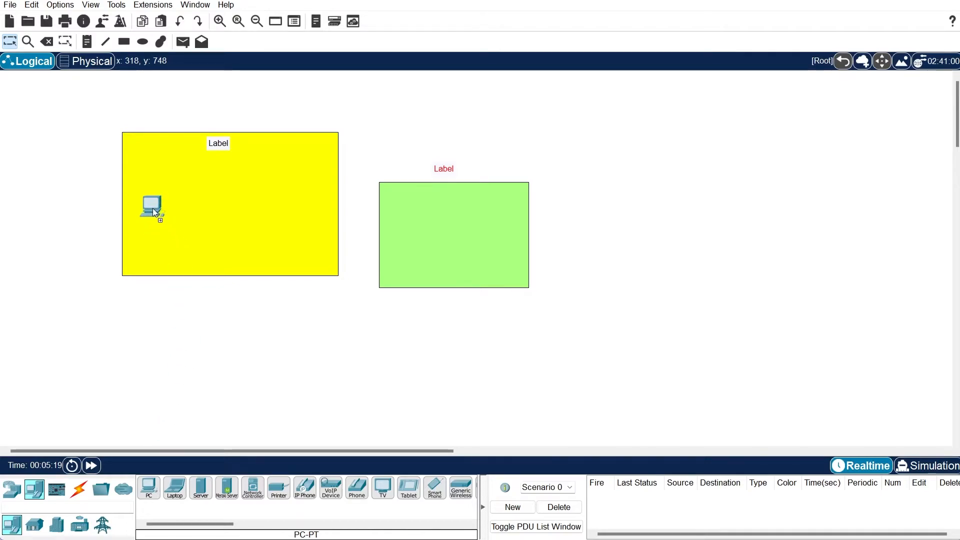
click(152, 208)
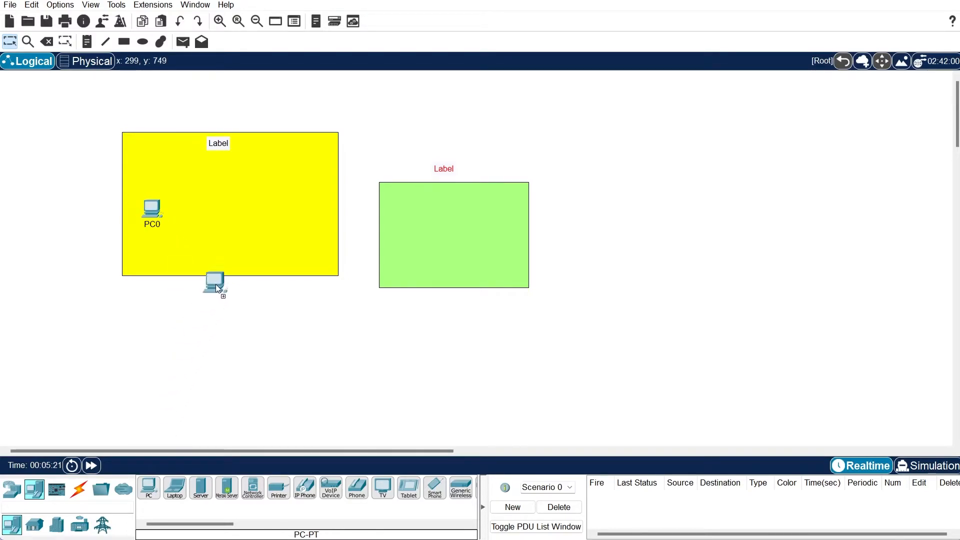
click(292, 211)
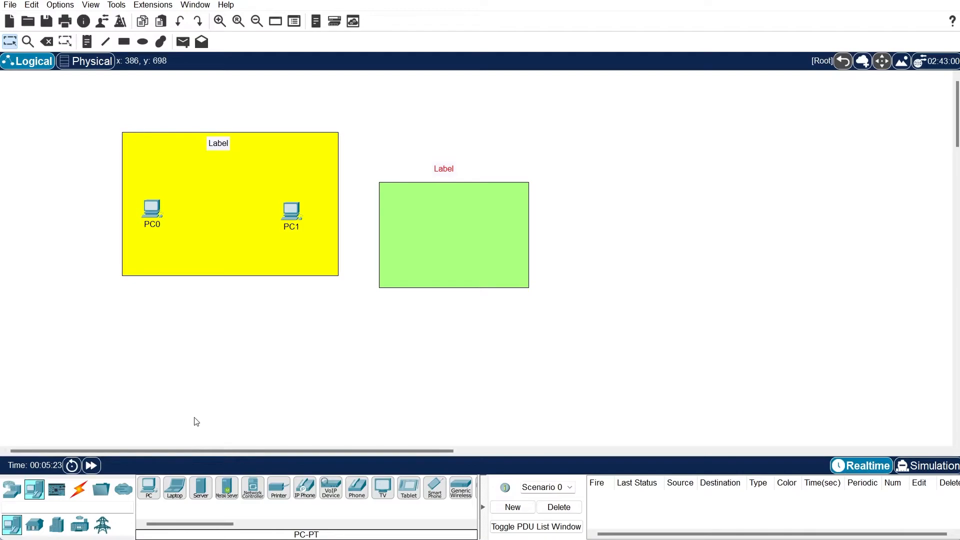
Place Laptop0 and Laptop1 in the green rectangle, then open PC0
click(174, 488)
click(425, 228)
click(174, 493)
click(493, 228)
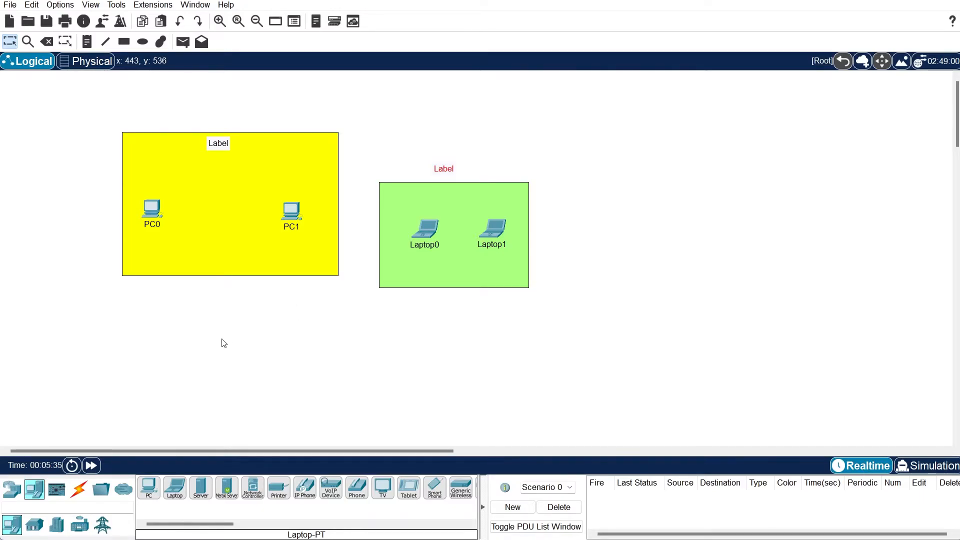
click(151, 212)
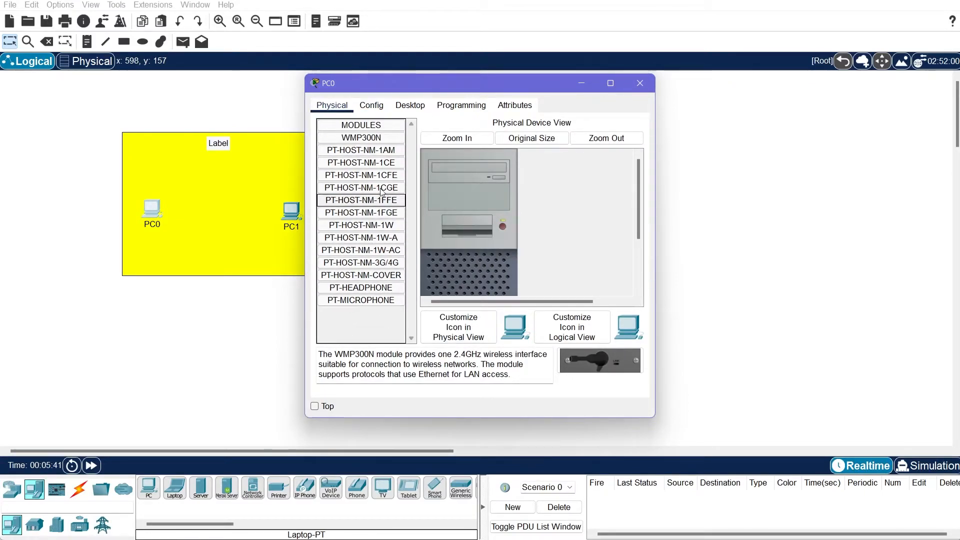
Review the available PC host modules and power off PC0
click(382, 151)
click(383, 163)
click(383, 175)
click(386, 203)
click(395, 250)
scroll(397, 266, down, 3)
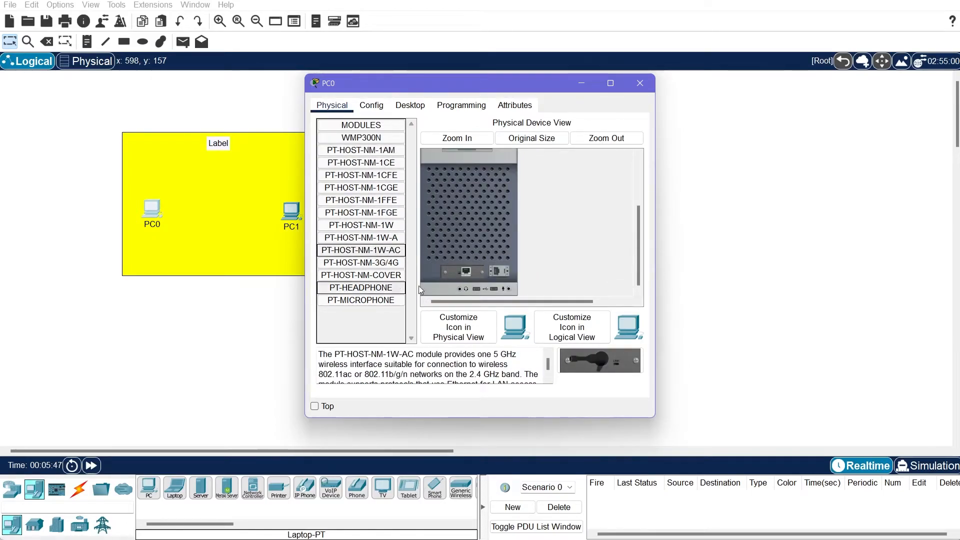
mouse_move(466, 271)
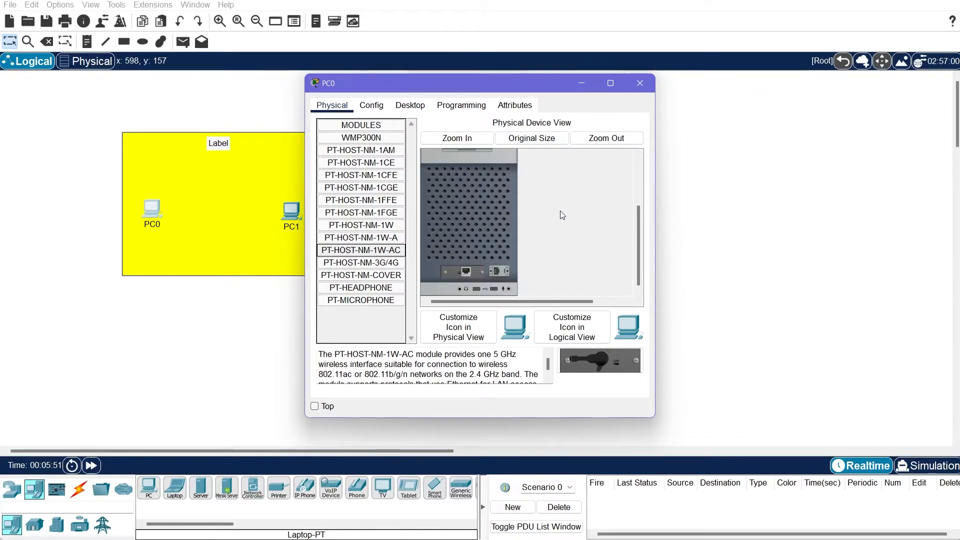
scroll(571, 238, up, 3)
click(503, 227)
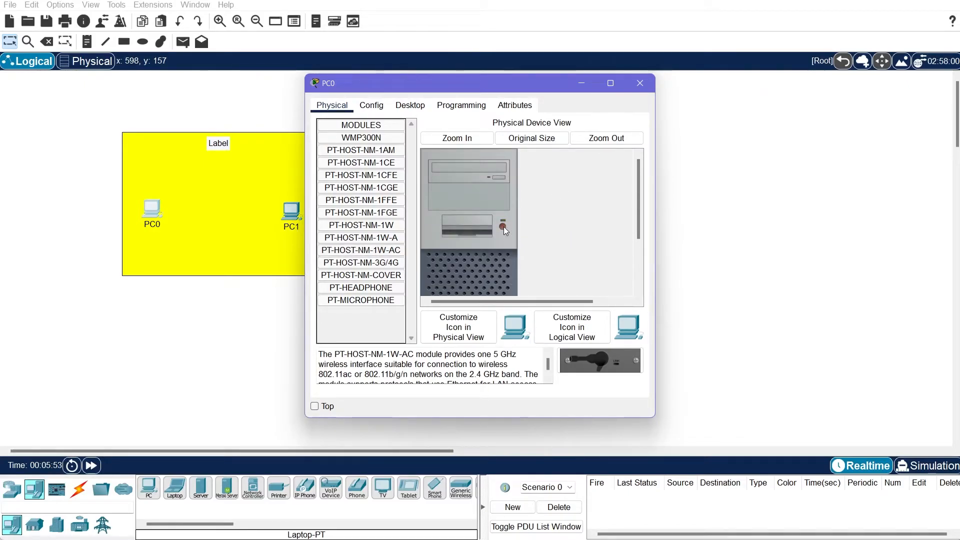
scroll(554, 224, down, 1)
scroll(554, 228, down, 2)
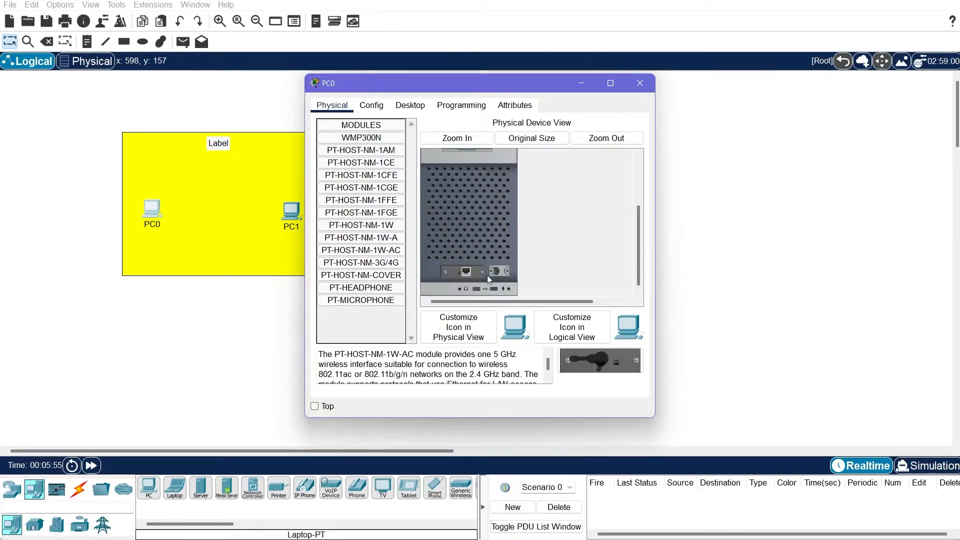
drag(471, 271, 376, 333)
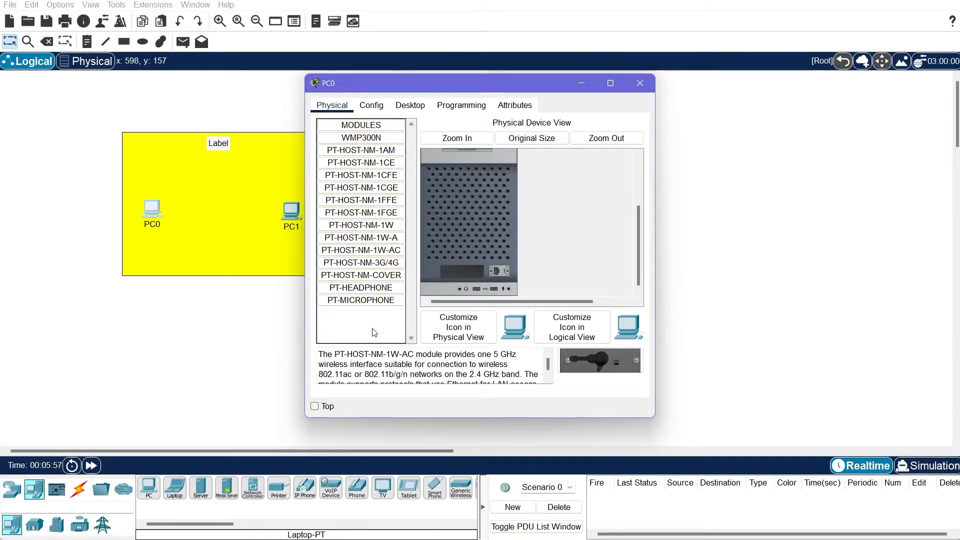
Install the PT-HOST-NM-1CGE Gigabit module in PC0's empty slot and power it on
click(378, 188)
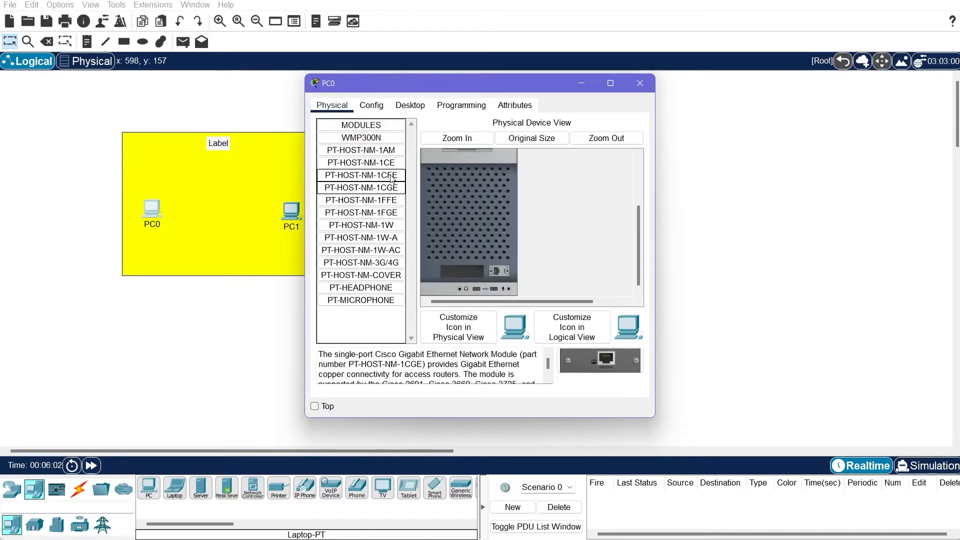
click(361, 175)
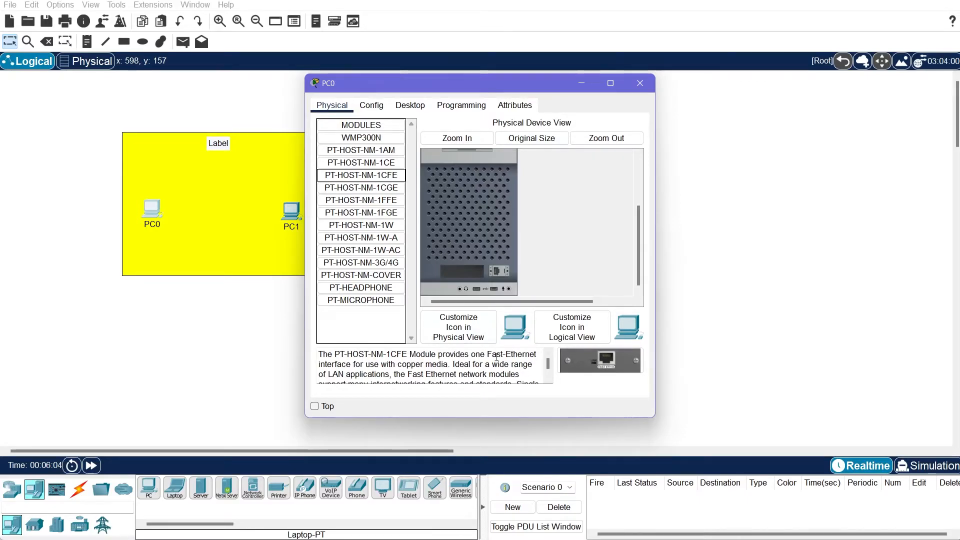
click(365, 163)
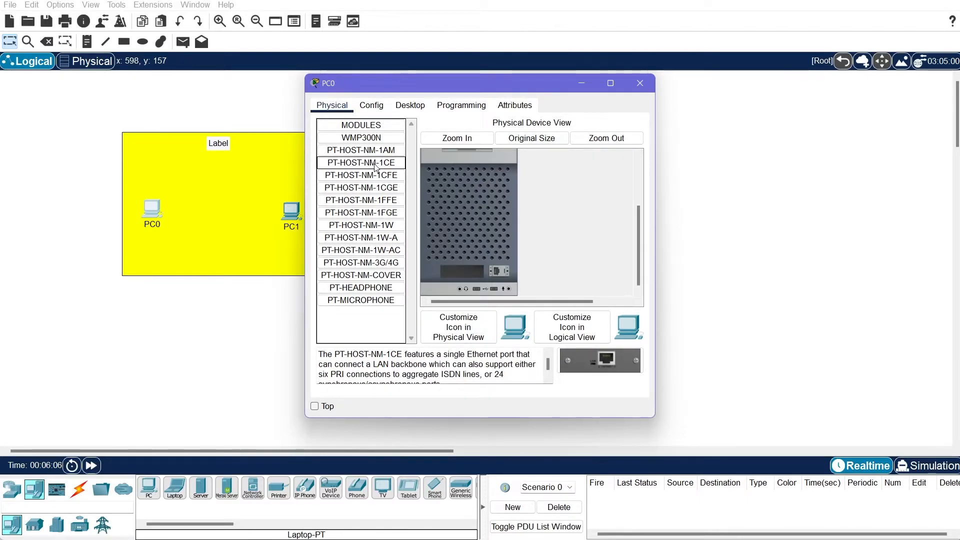
click(398, 188)
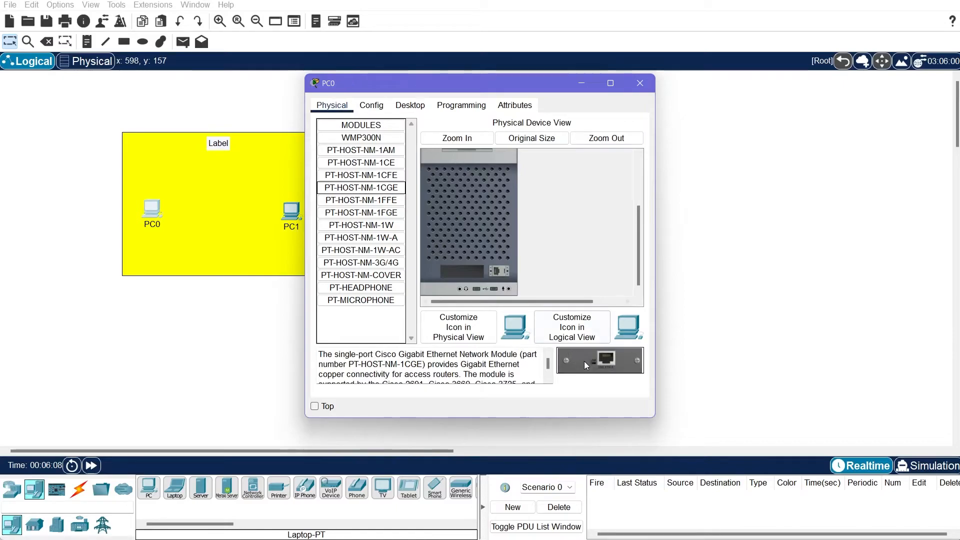
drag(606, 367, 470, 274)
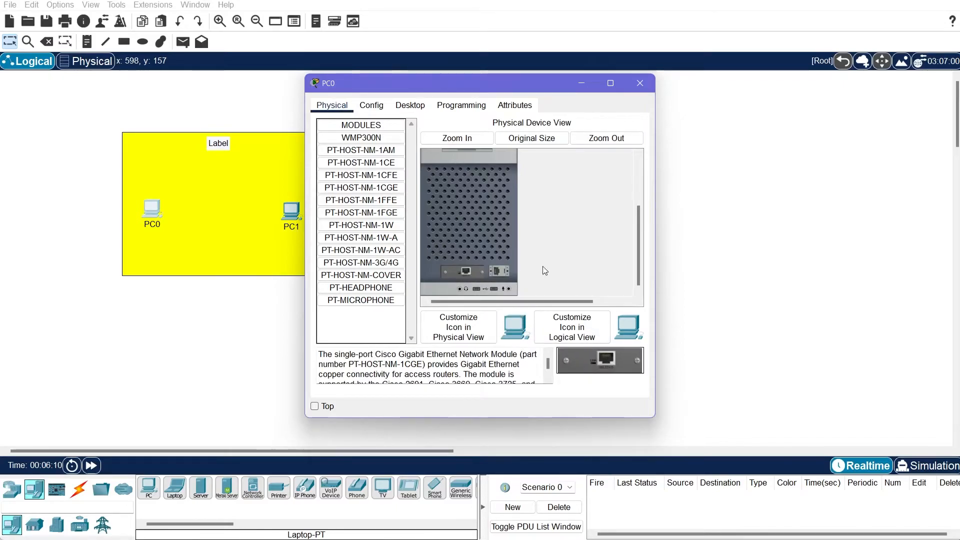
scroll(549, 261, up, 3)
click(503, 225)
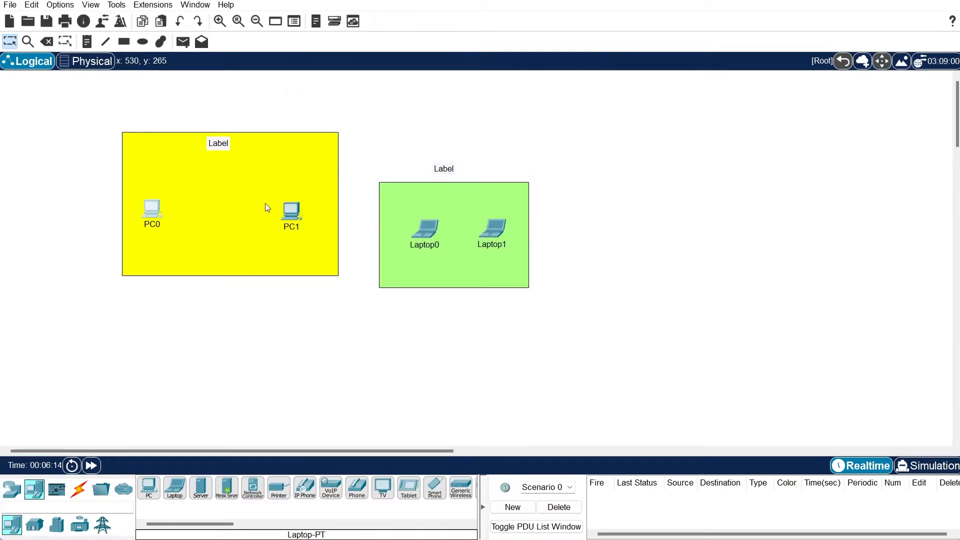
Change PC0's display name to 'PC A' in Global Settings and reopen its window
click(151, 207)
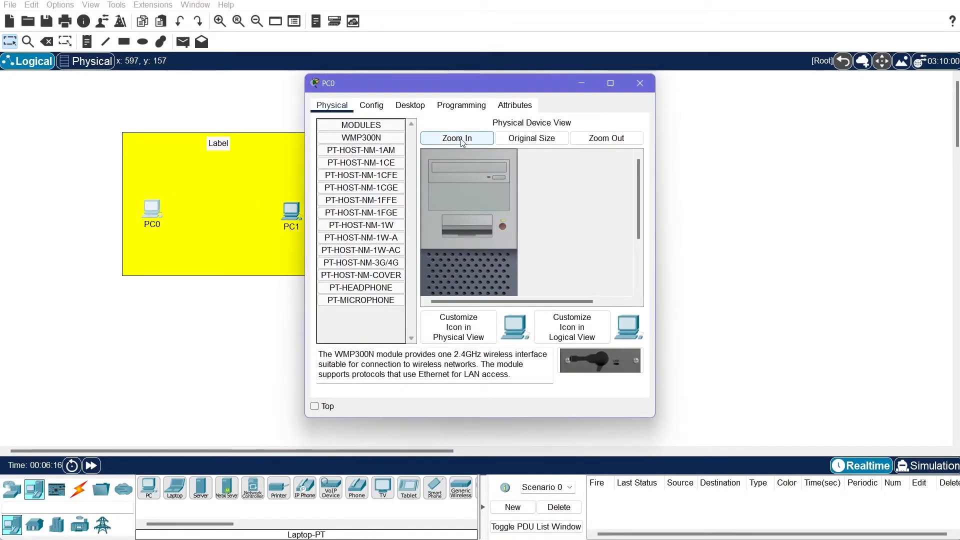
click(375, 107)
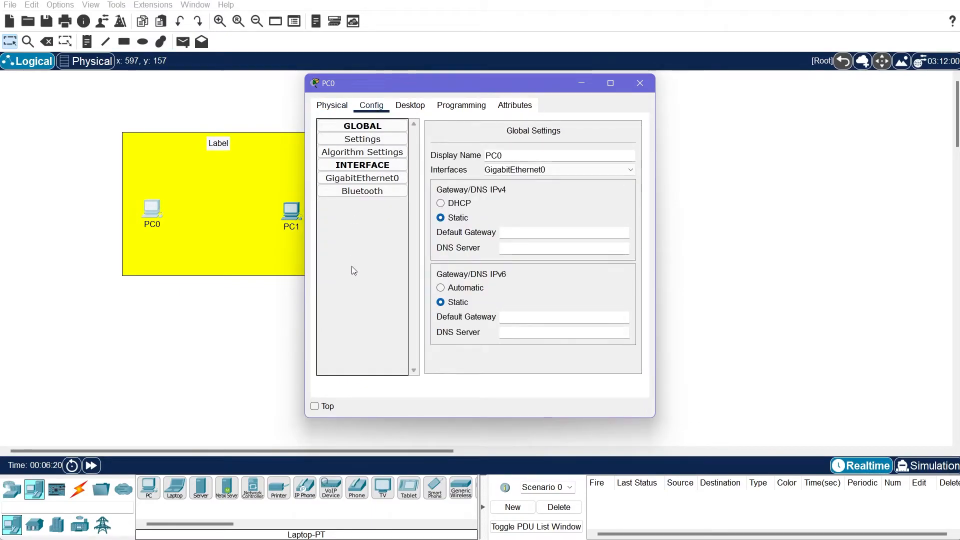
double_click(529, 154)
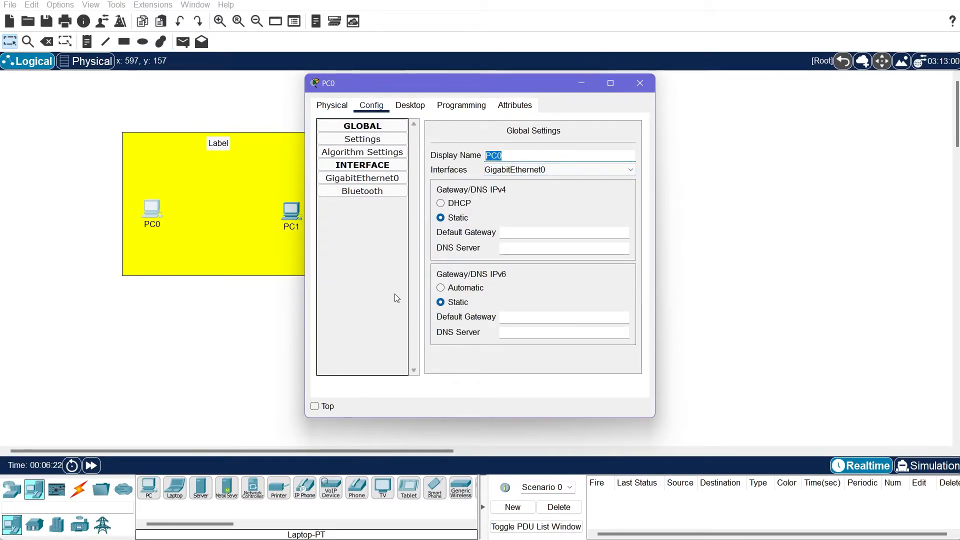
text(PC A)
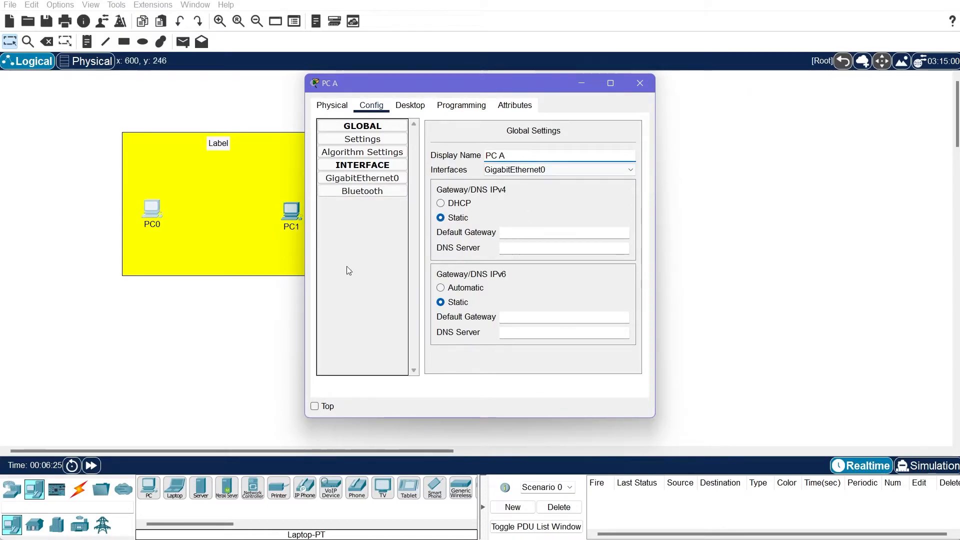
click(289, 332)
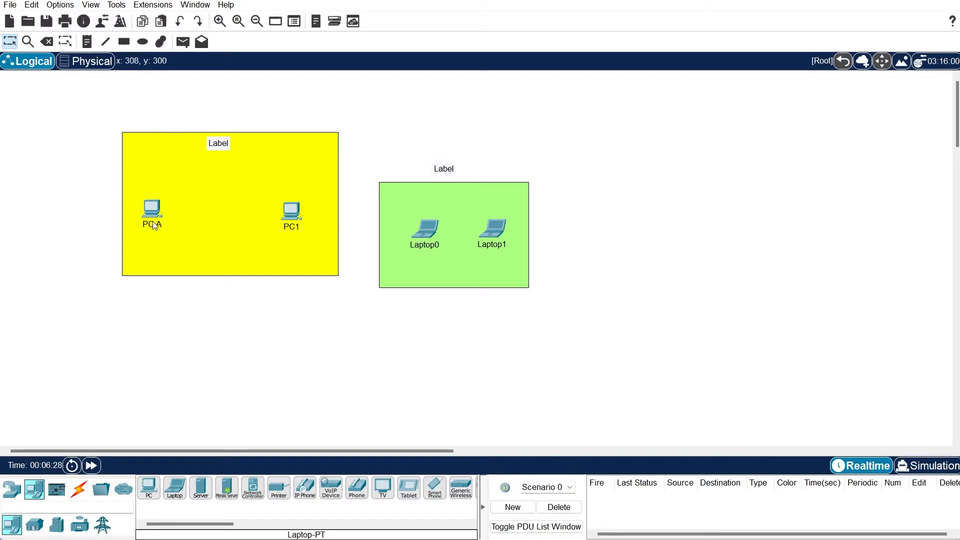
click(155, 212)
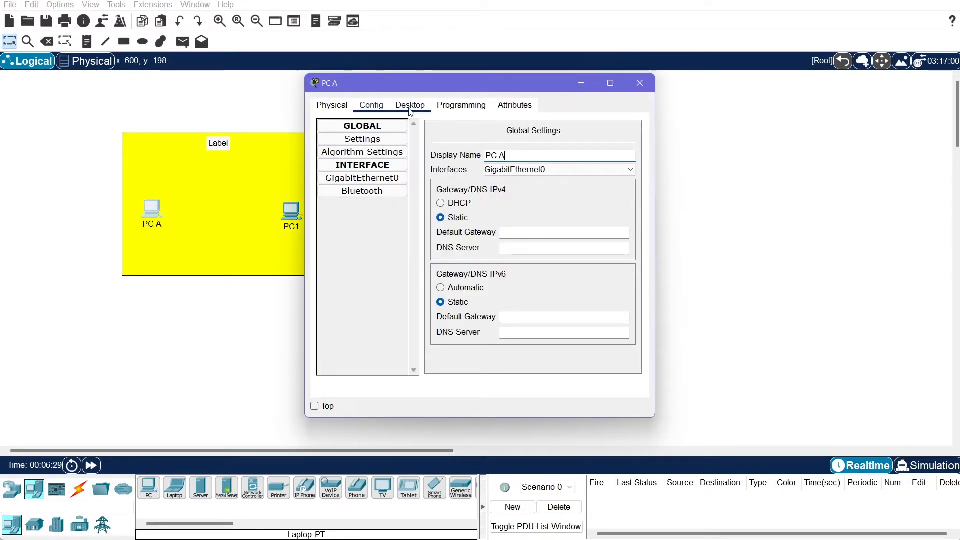
Enter IPv4 192.168.1.1 with auto-filled mask 255.255.255.0 in PC A's IP Configuration
click(409, 106)
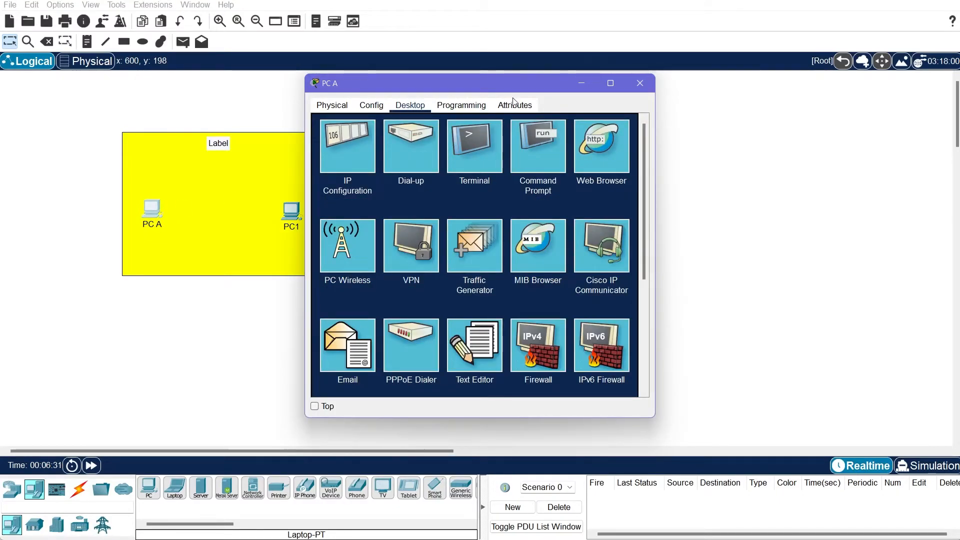
click(349, 152)
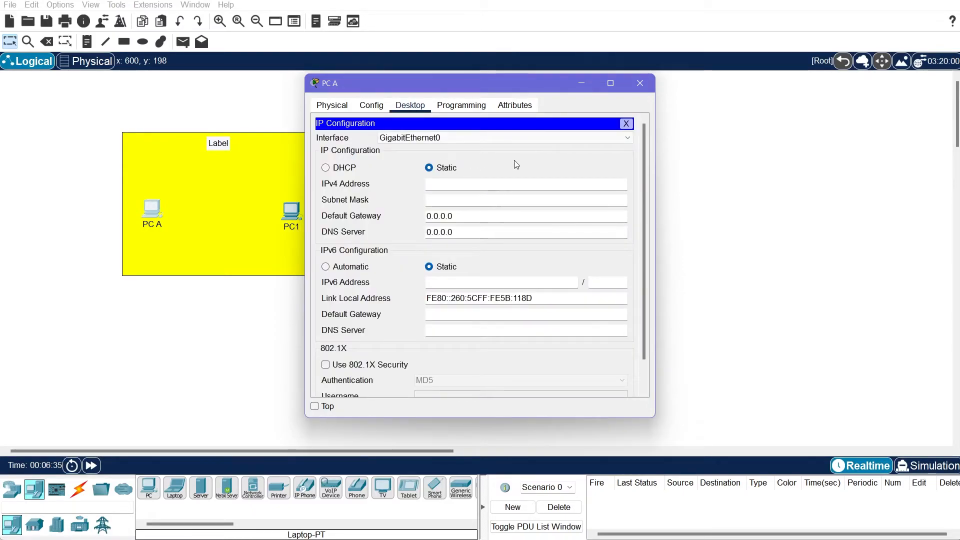
click(449, 183)
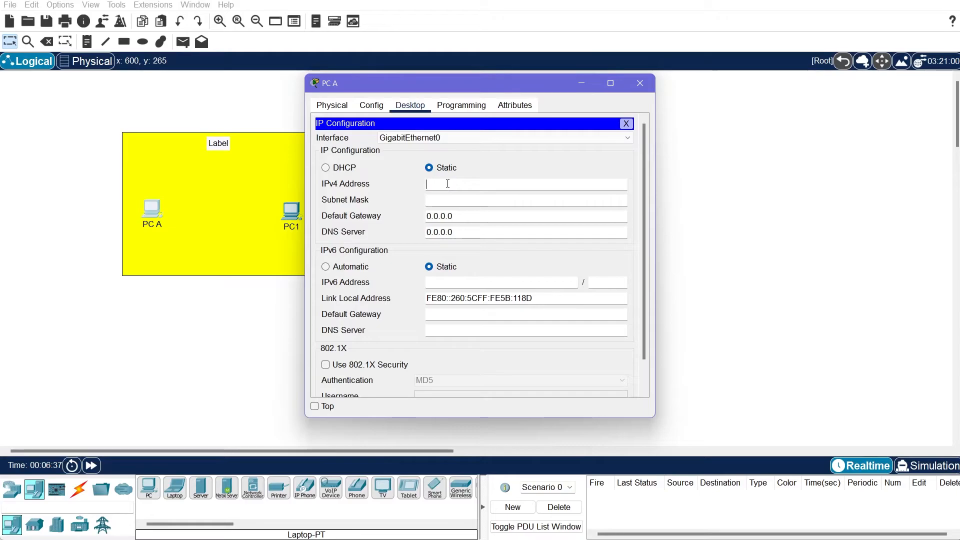
text(192.168.1.1)
key(Tab)
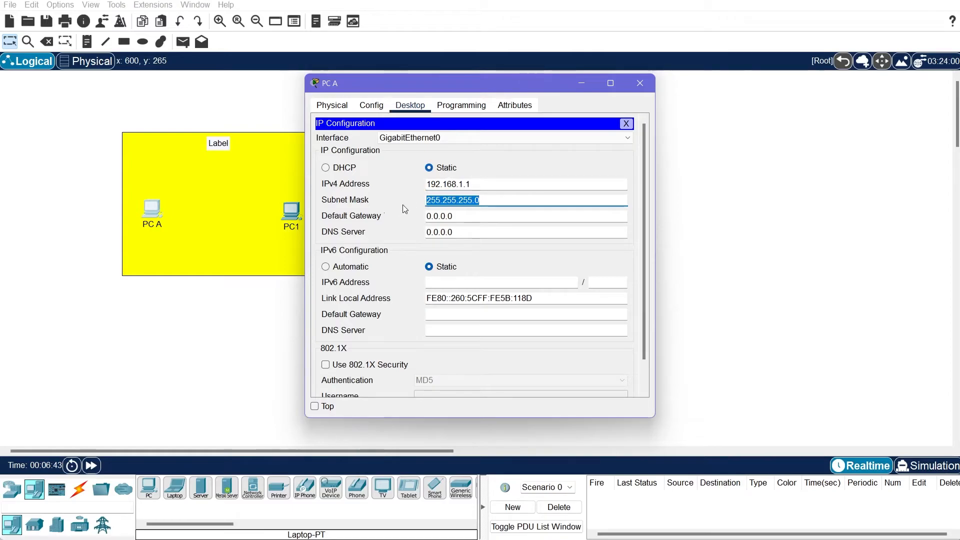
drag(470, 185, 405, 182)
drag(489, 200, 362, 202)
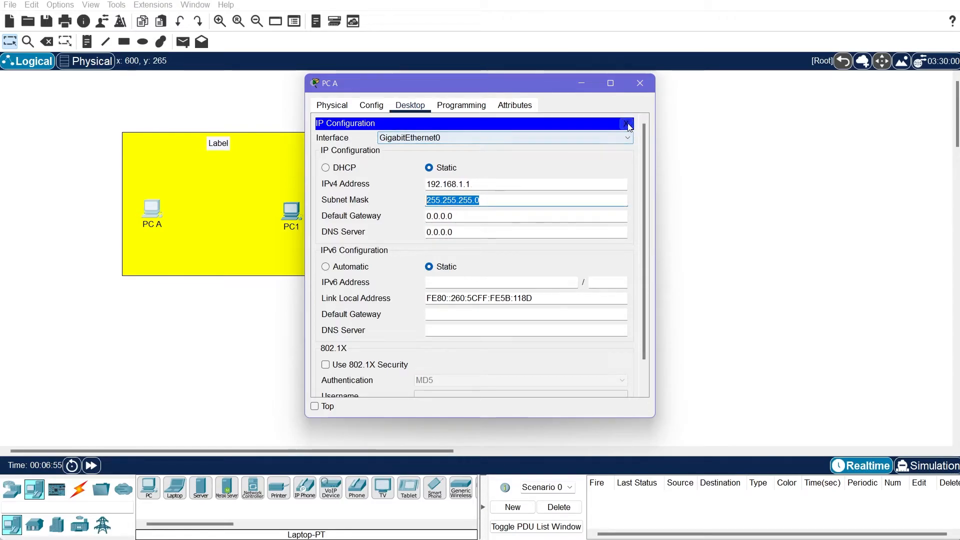
click(641, 84)
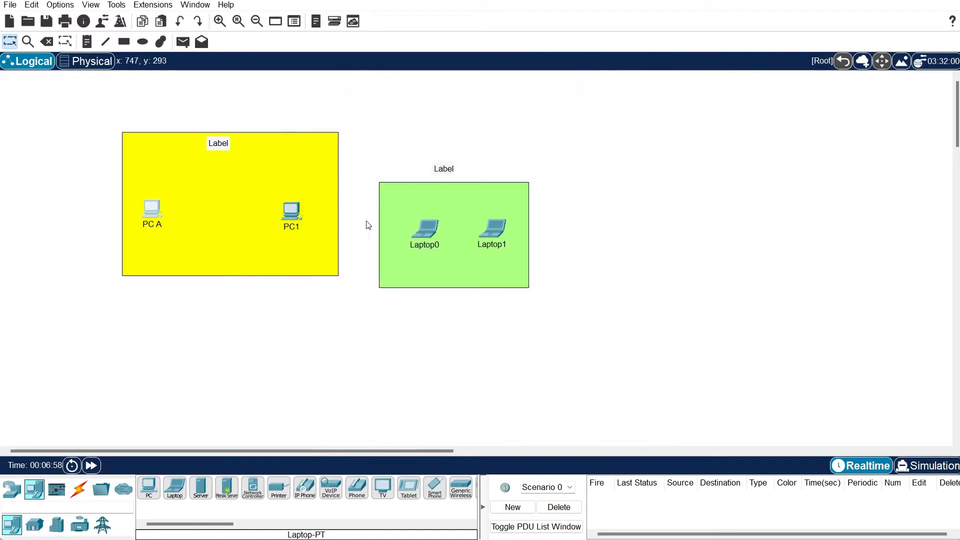
Enter 192.168.1.2 in PC1's IP Configuration, auto-filling mask 255.255.255.0
click(291, 213)
click(411, 105)
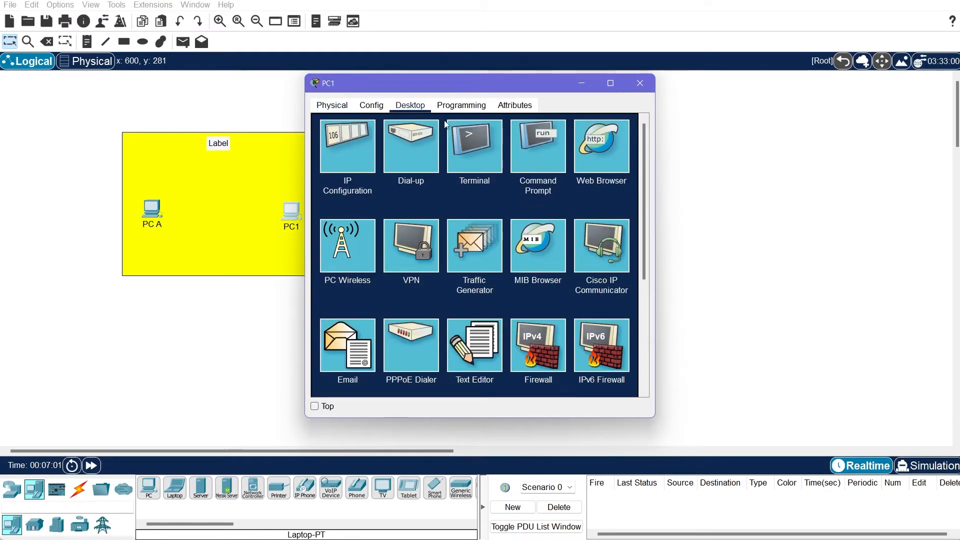
click(348, 146)
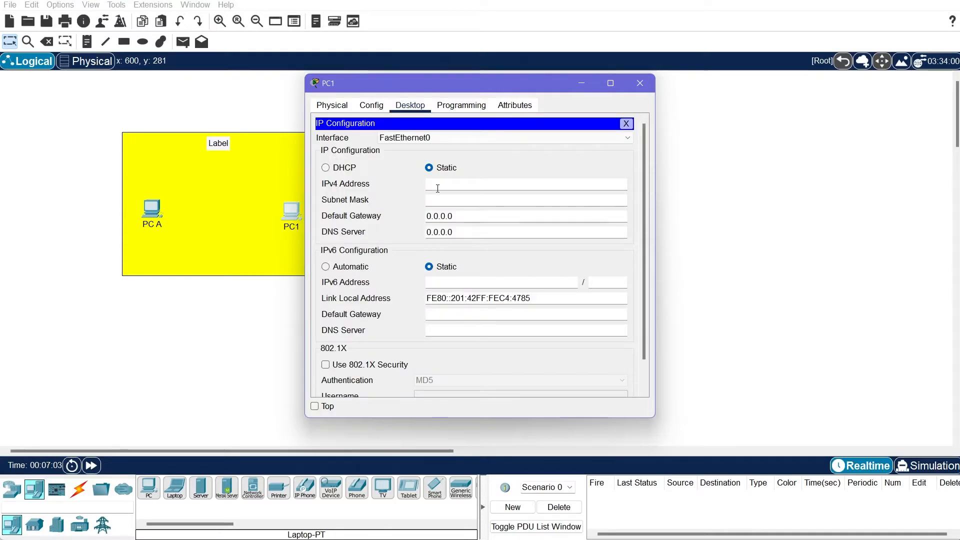
text(192.168.1.2)
key(Tab)
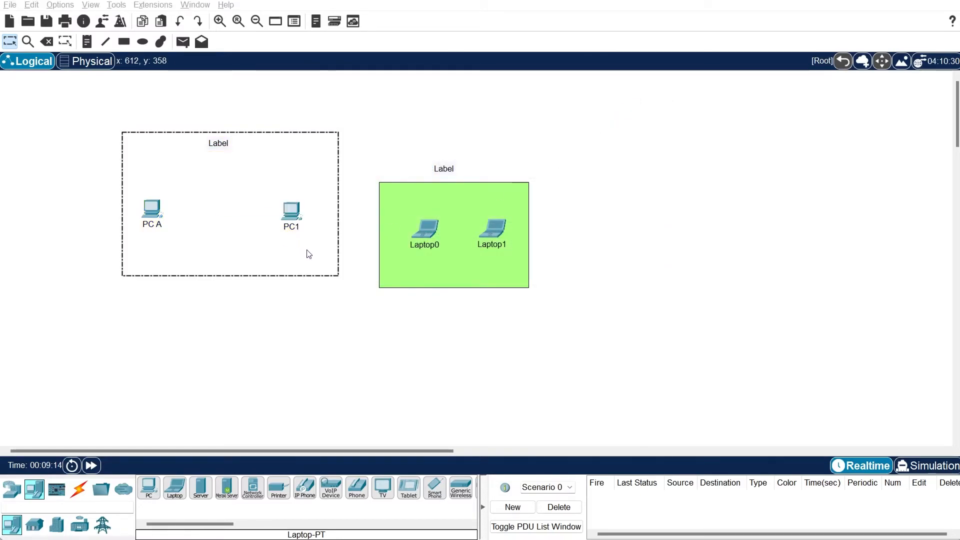
Finish the yellow area's label and check PC A's IP configuration
click(287, 317)
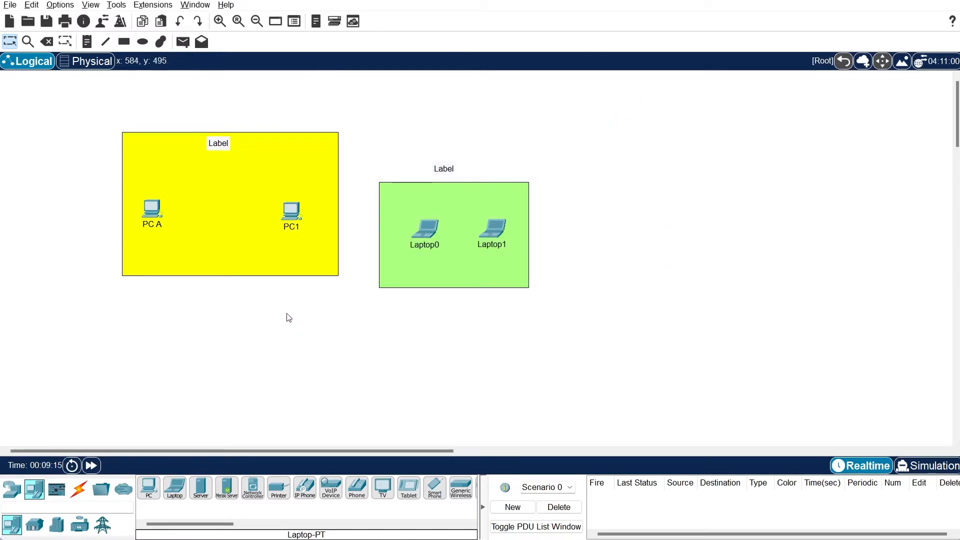
click(153, 212)
click(344, 163)
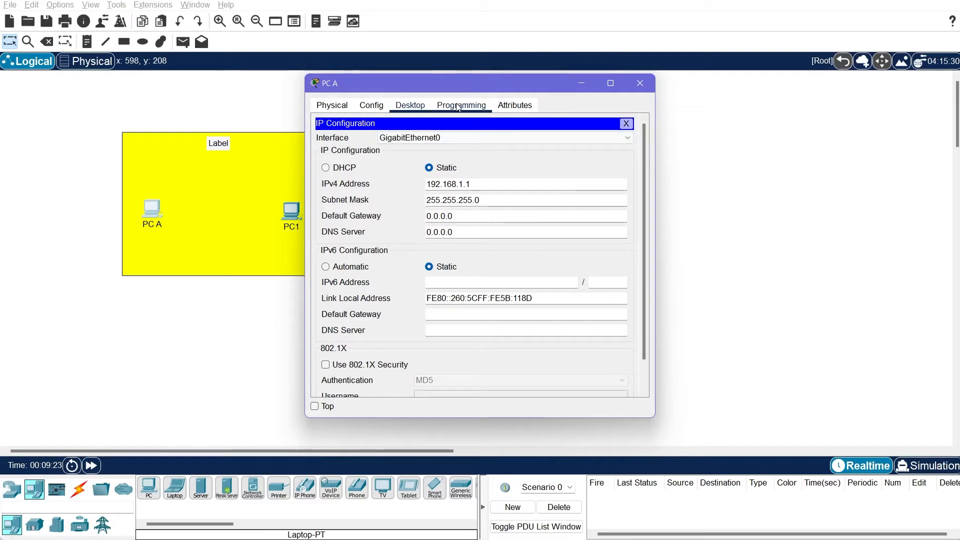
click(422, 104)
Run ping 192.168.1.1 from PC A's command prompt and review the timed-out replies
click(554, 173)
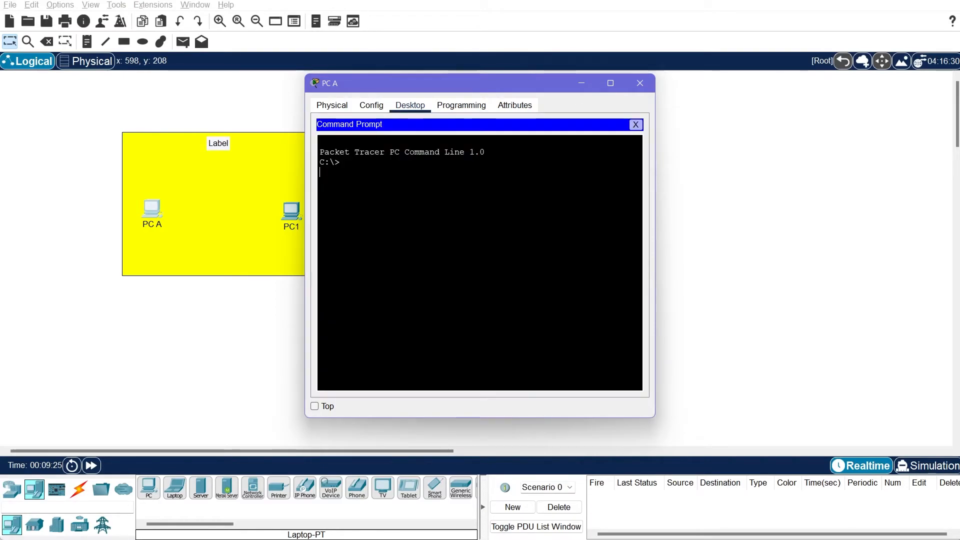
text(ping 192.168.1.1)
key(Return)
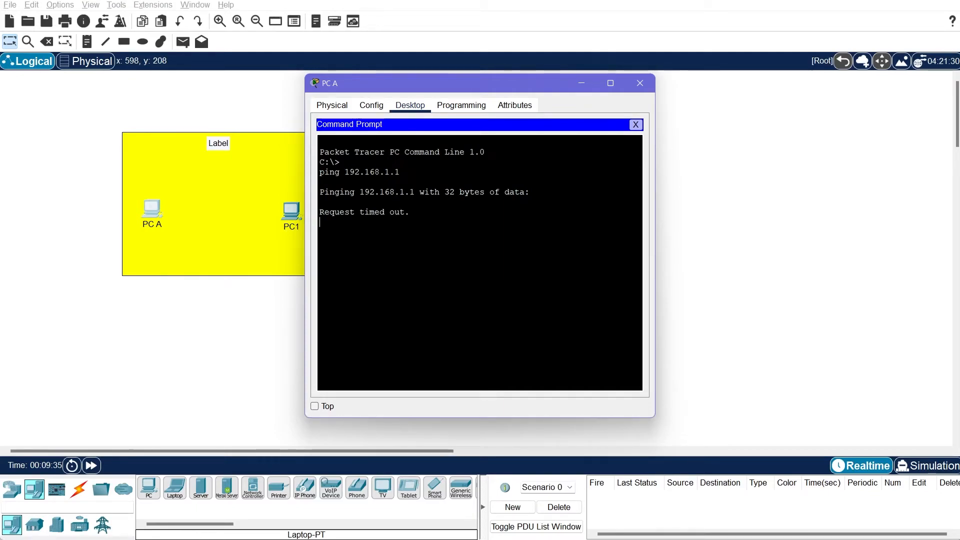
scroll(140, 422, down, 2)
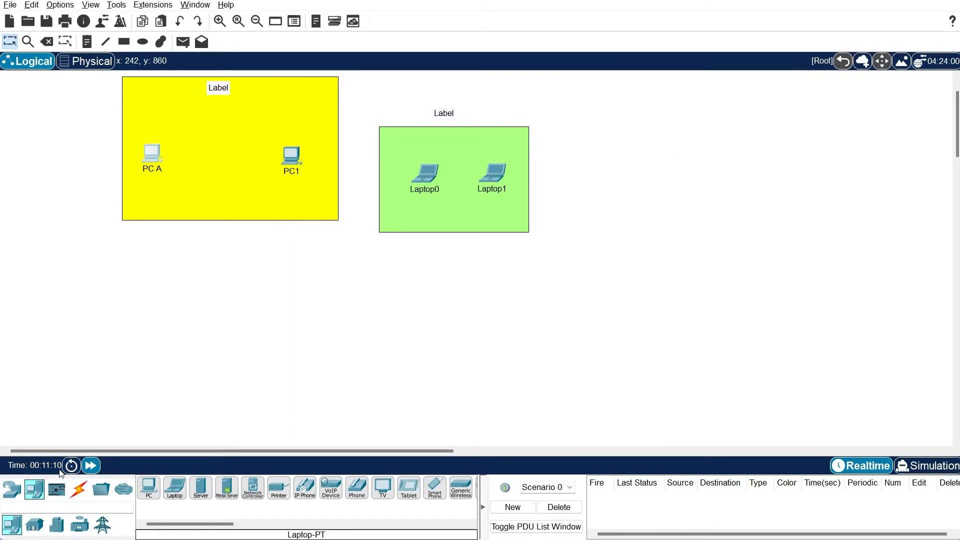
scroll(274, 283, up, 2)
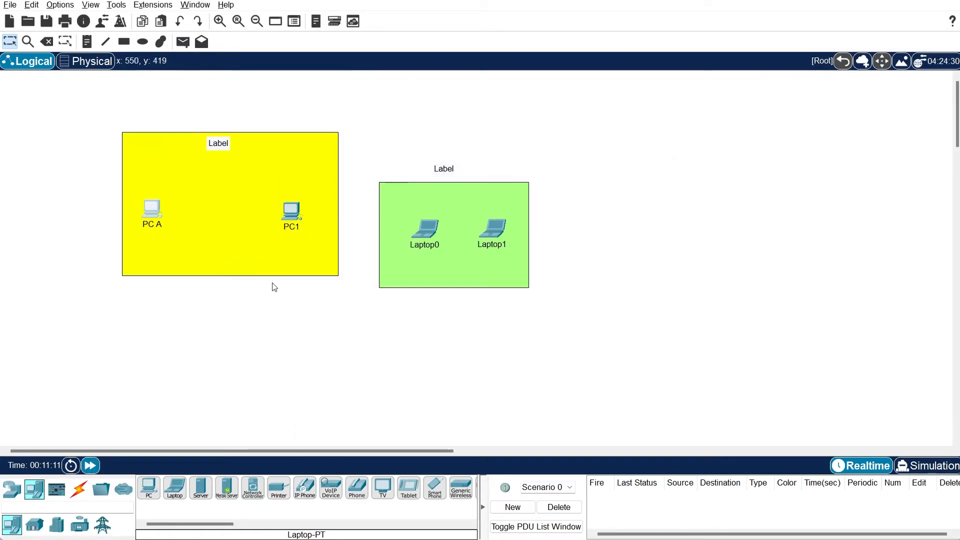
click(153, 209)
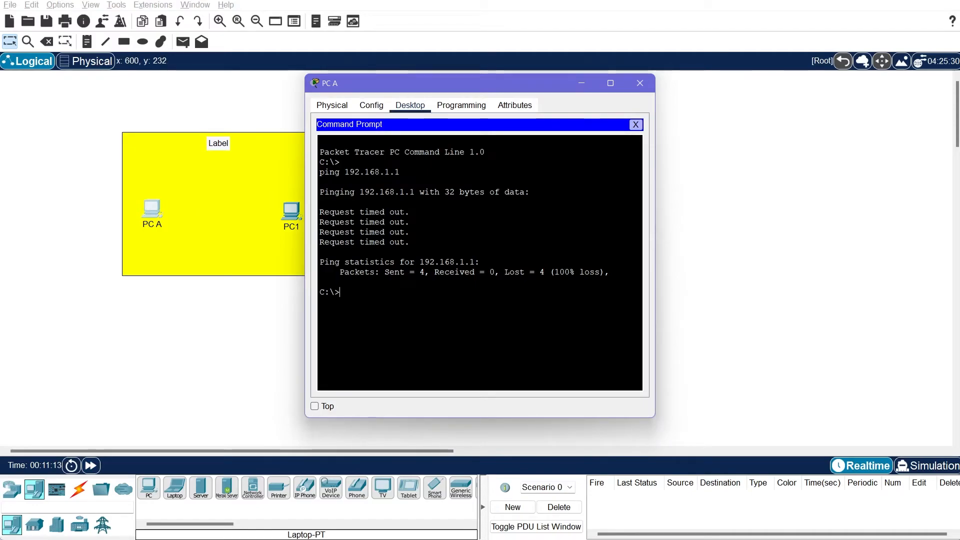
drag(435, 93, 501, 77)
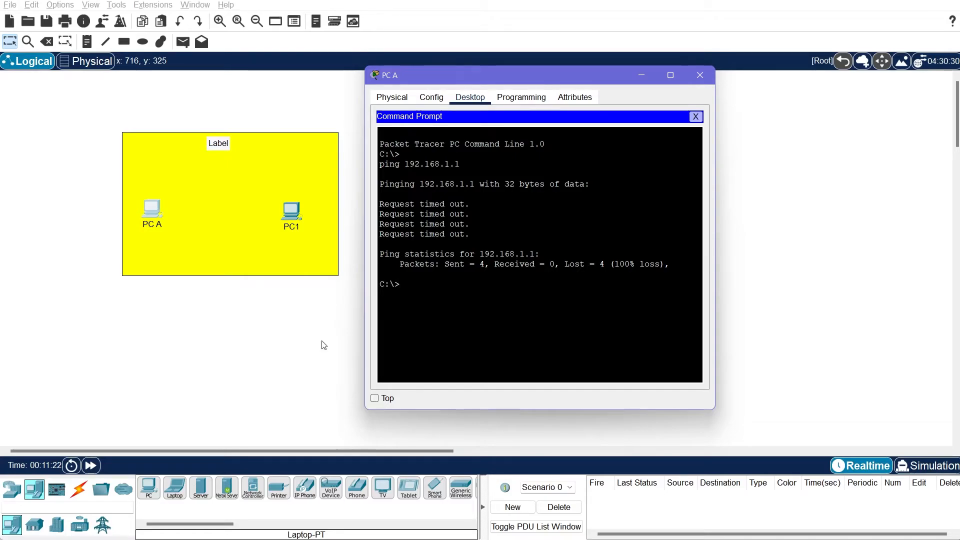
click(700, 75)
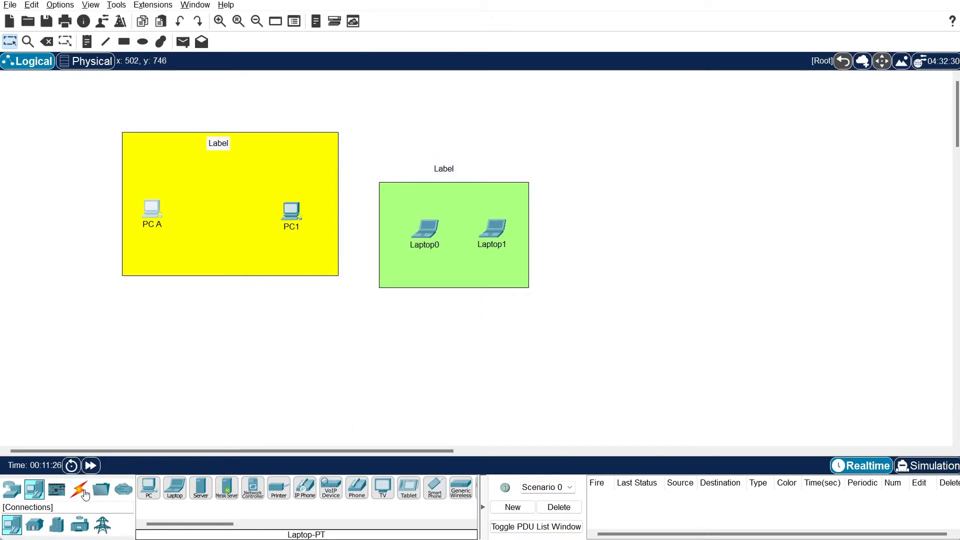
Link PC A to PC1 with an automatically chosen copper cross-over cable
click(80, 489)
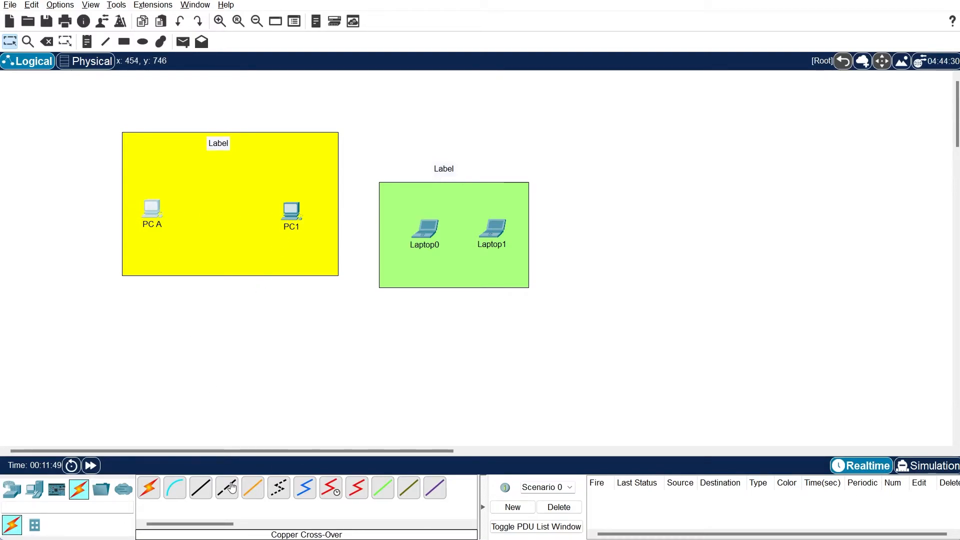
click(156, 495)
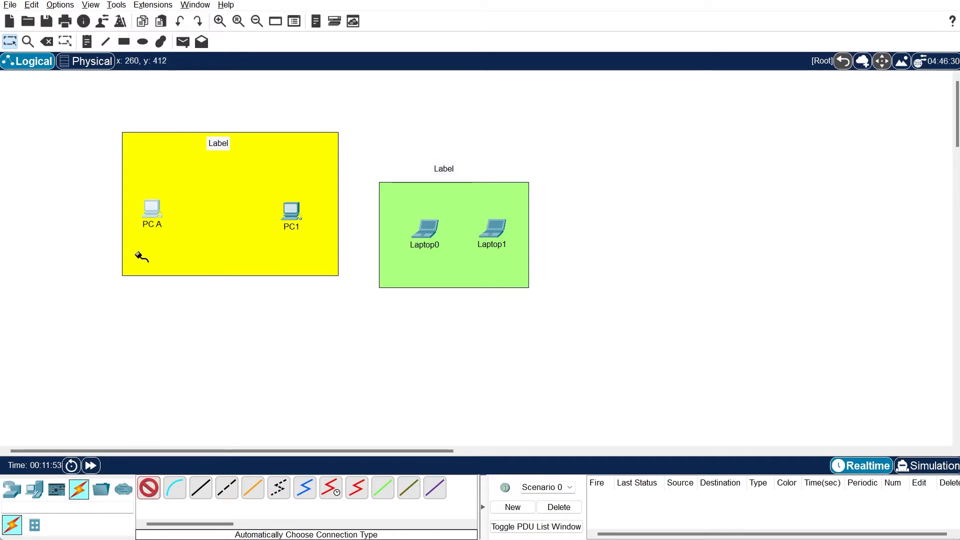
click(158, 210)
click(291, 211)
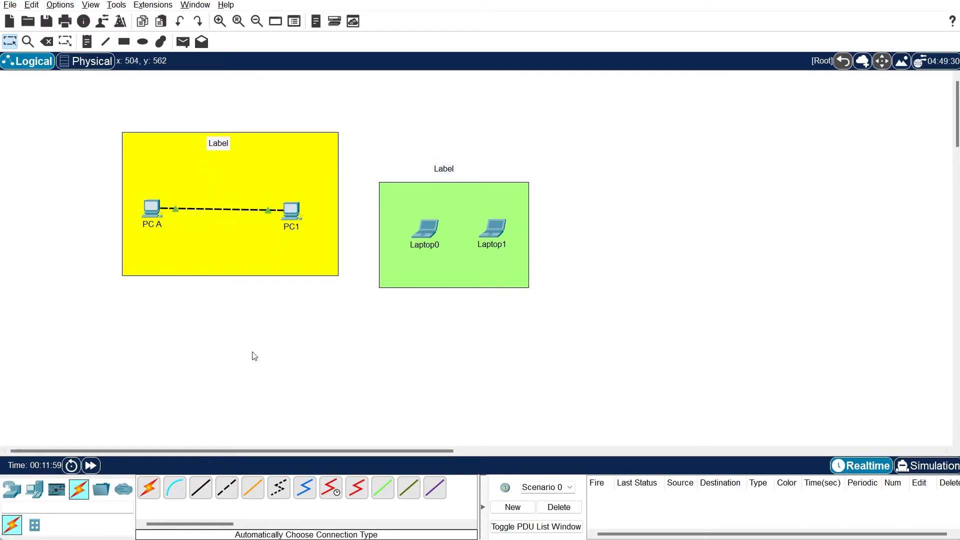
Place a 4331 router and install a NIM-2T serial module in Router1
click(8, 489)
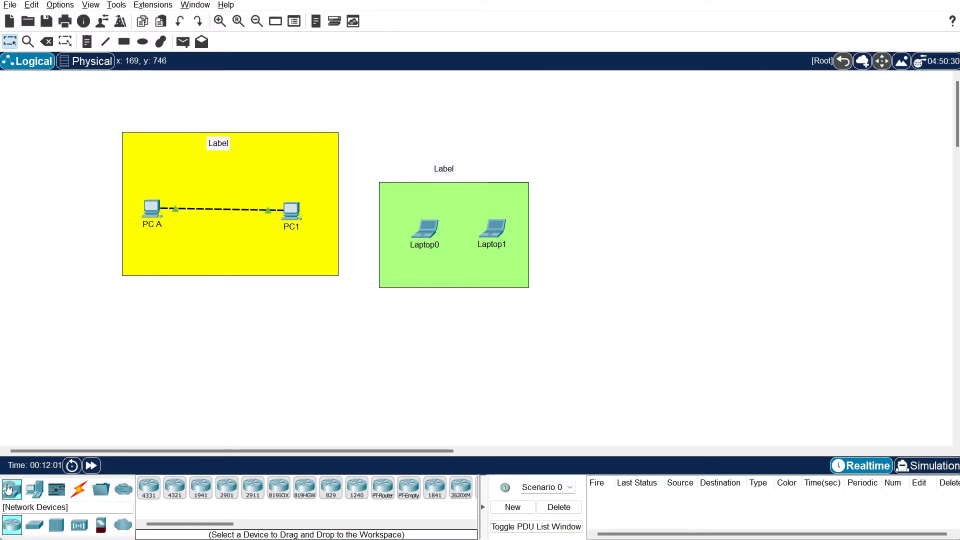
drag(149, 487, 231, 376)
click(148, 380)
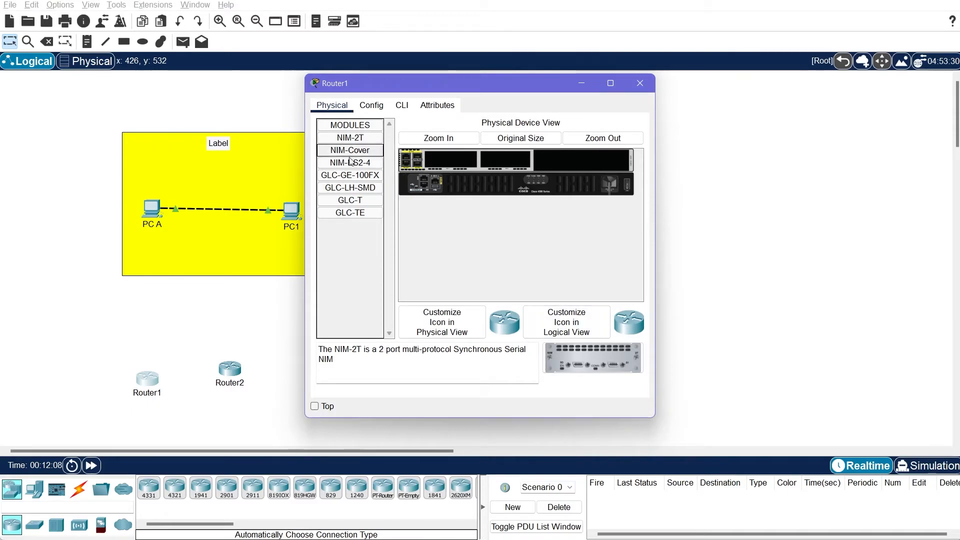
drag(593, 357, 458, 157)
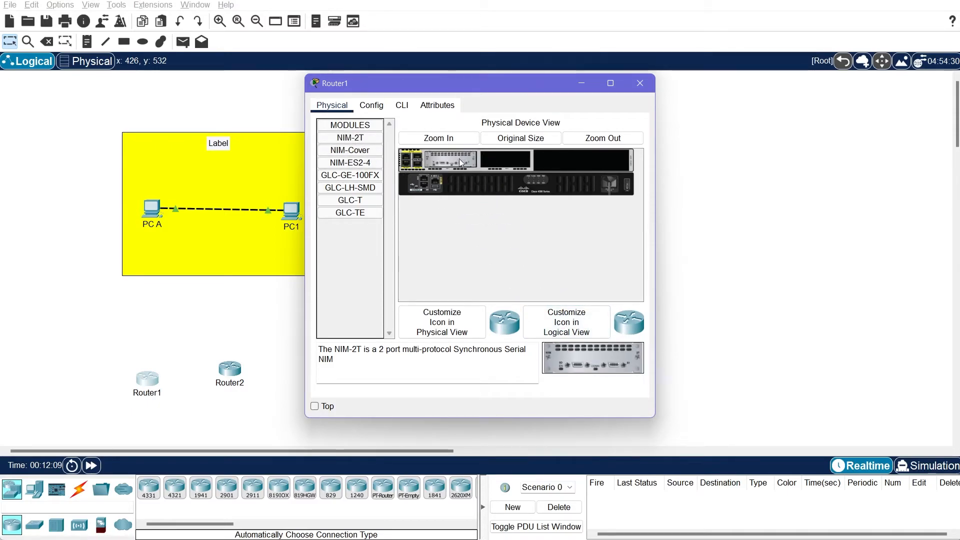
click(649, 88)
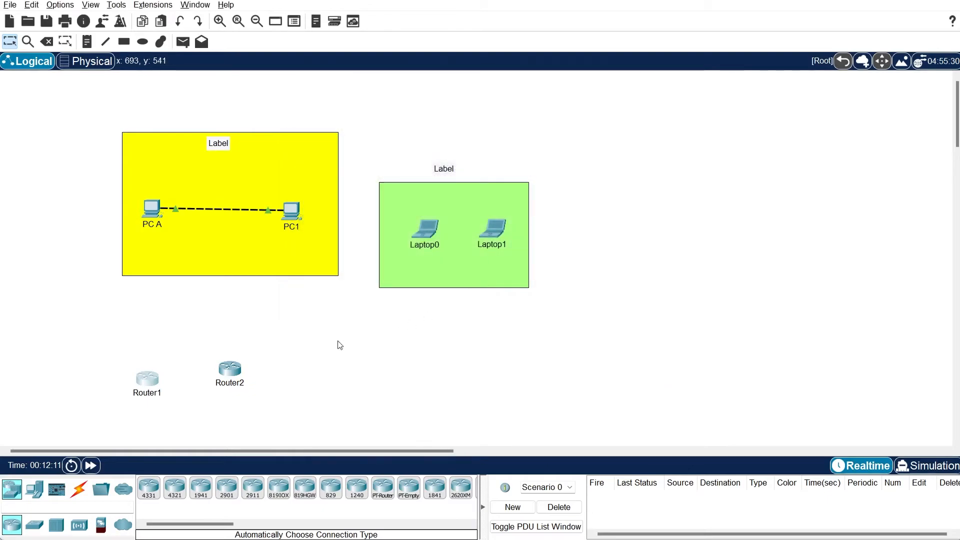
Install a NIM-2T module in Router2's empty slot and nudge Router1 into position
click(239, 371)
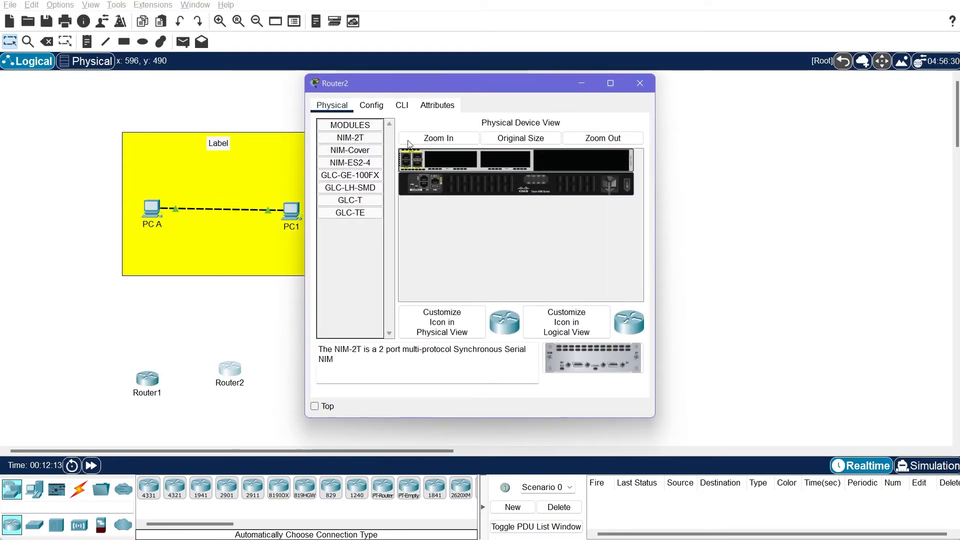
drag(593, 358, 452, 159)
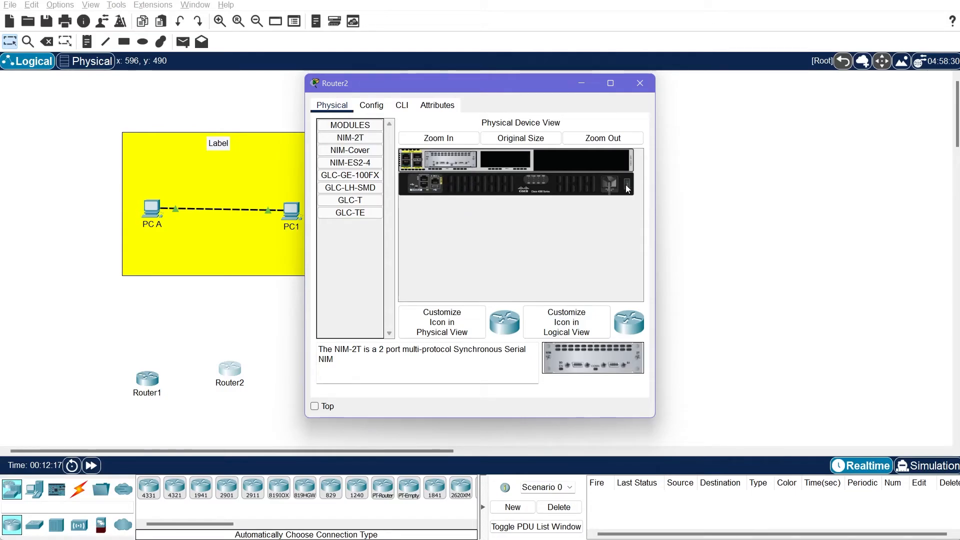
click(640, 83)
drag(152, 384, 161, 374)
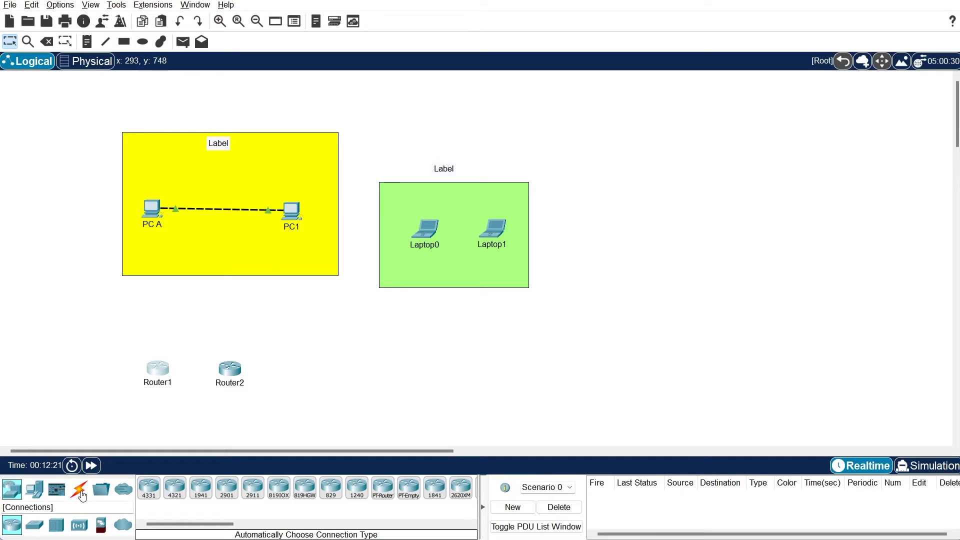
Join Router1 to Router2 with an automatically chosen serial DTE cable
mouse_move(163, 370)
click(83, 490)
click(158, 370)
click(229, 369)
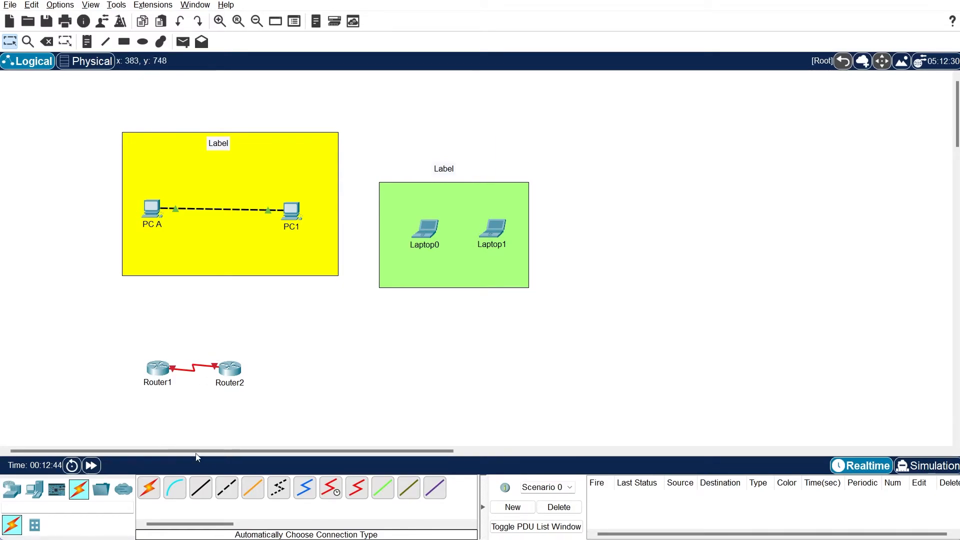
drag(121, 326, 305, 405)
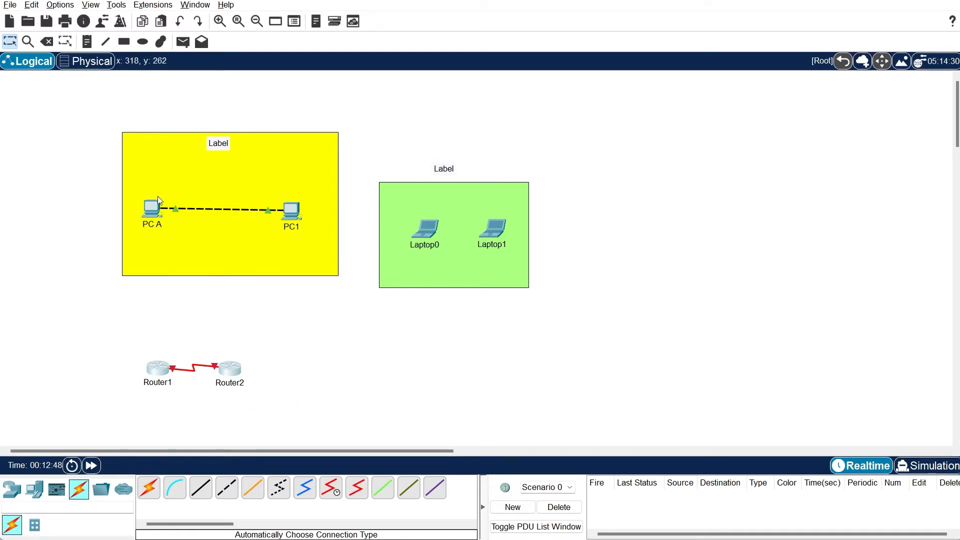
Box-select both routers and their serial link, delete them, and confirm the deletion
mouse_move(152, 211)
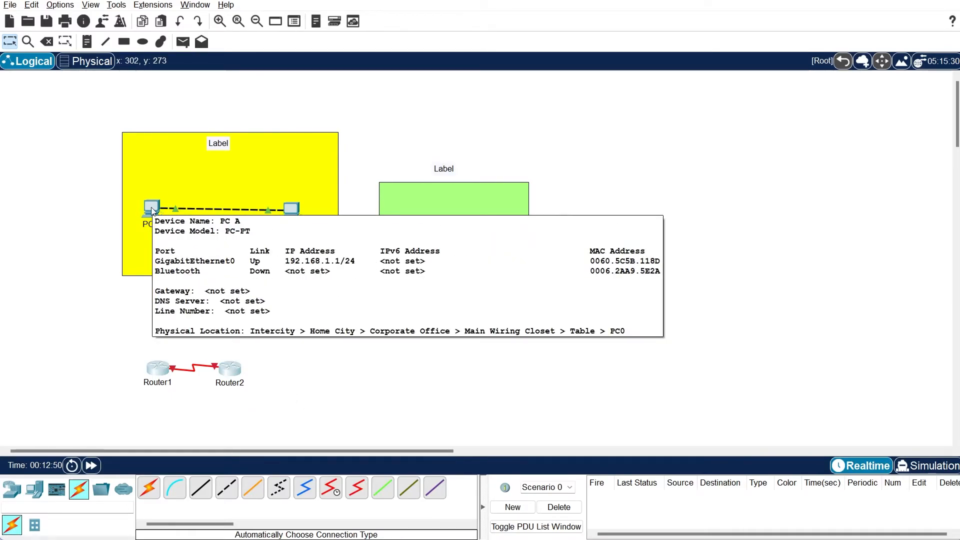
drag(105, 331, 289, 412)
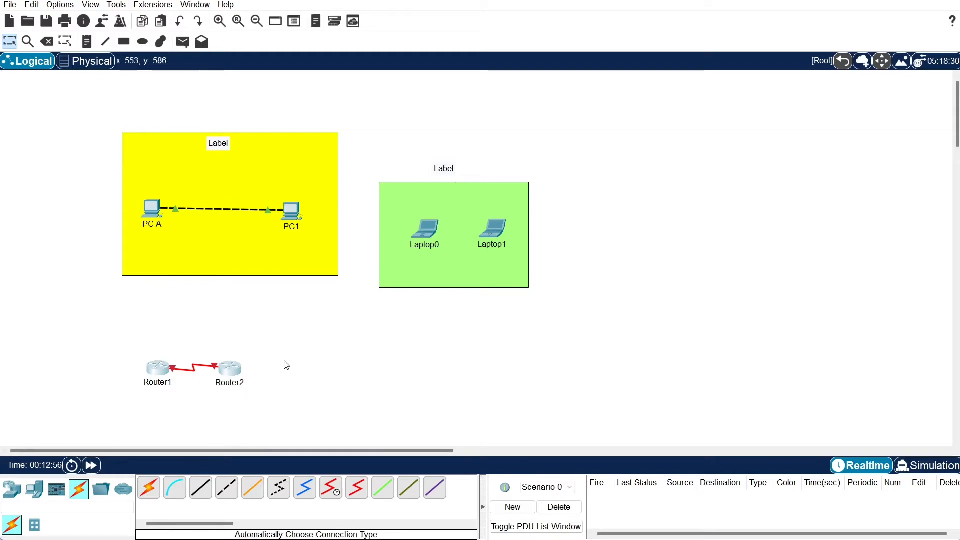
drag(113, 312, 295, 418)
key(Delete)
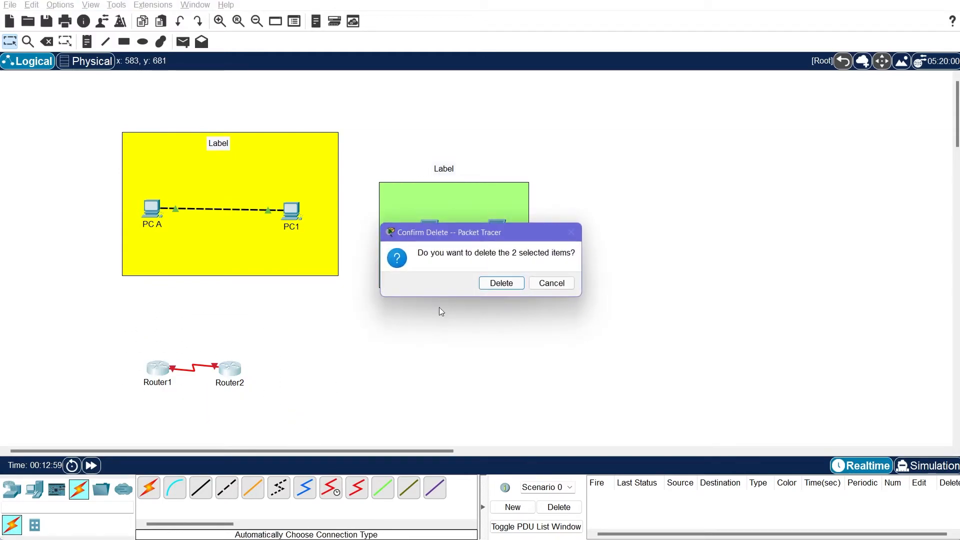
click(499, 280)
key(Escape)
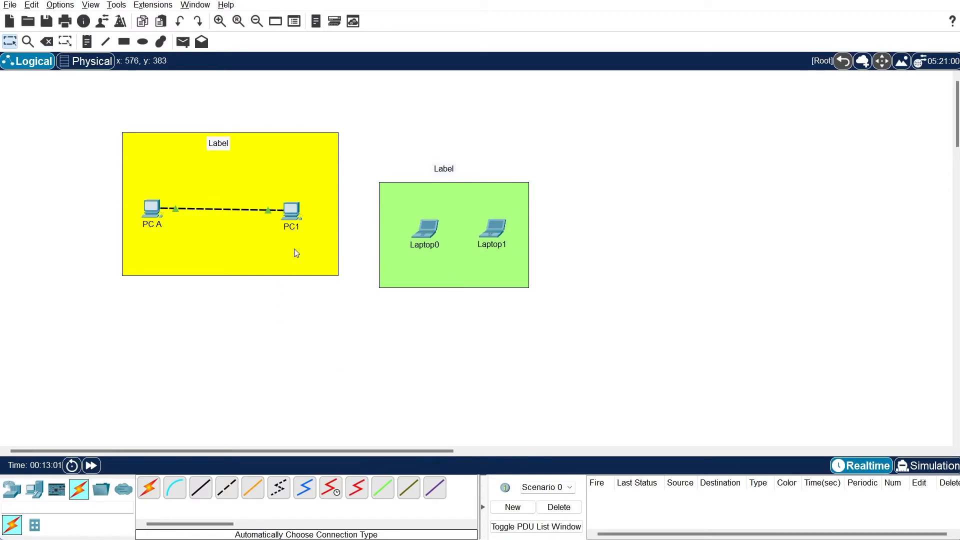
From PC A's command prompt, ping 192.168.1.1 and then 192.168.1.2, both with 0% loss
click(149, 215)
click(540, 143)
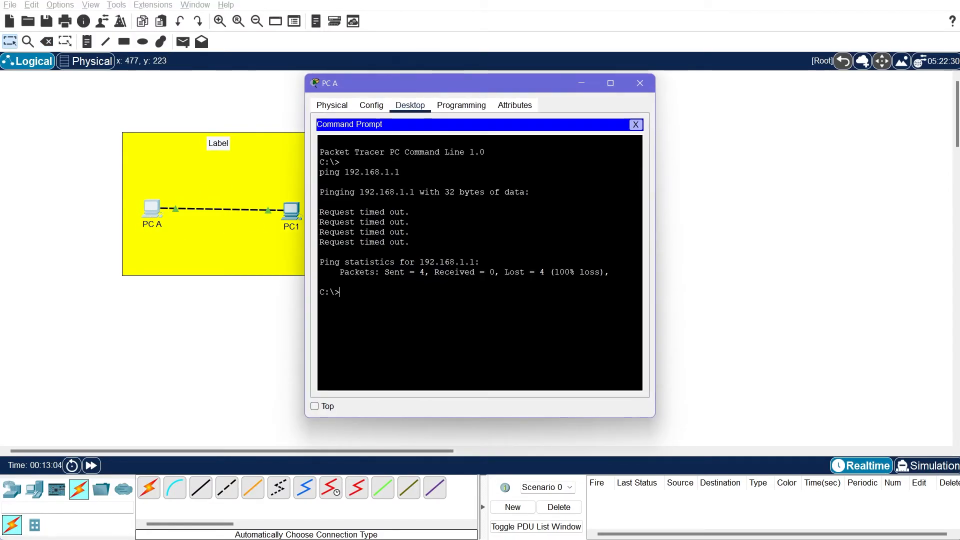
key(Up)
key(Return)
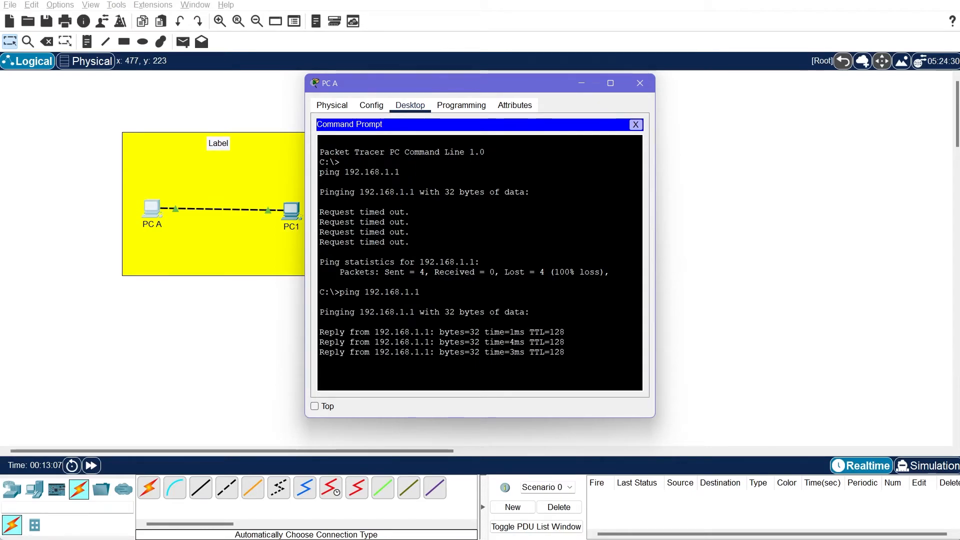
key(BackSpace)
text(2)
key(Return)
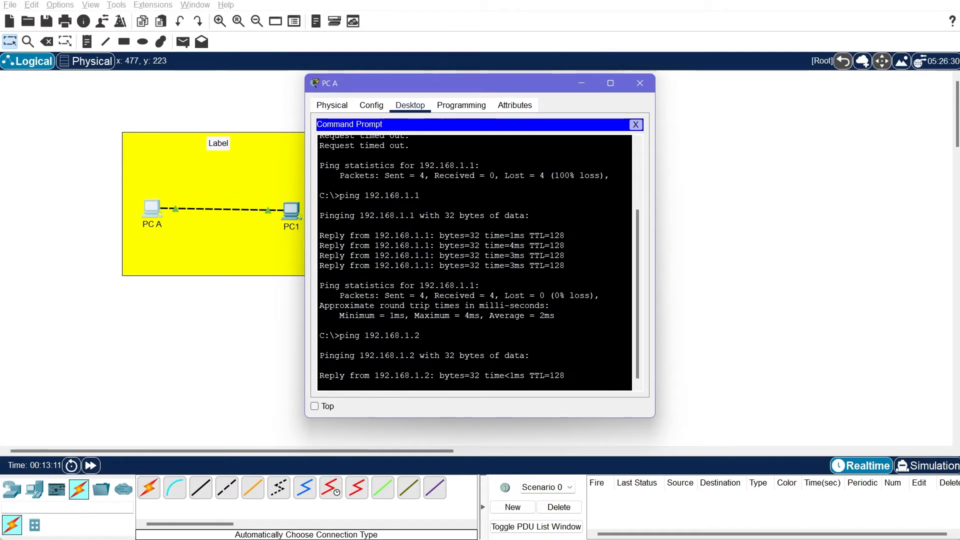
drag(404, 88, 445, 67)
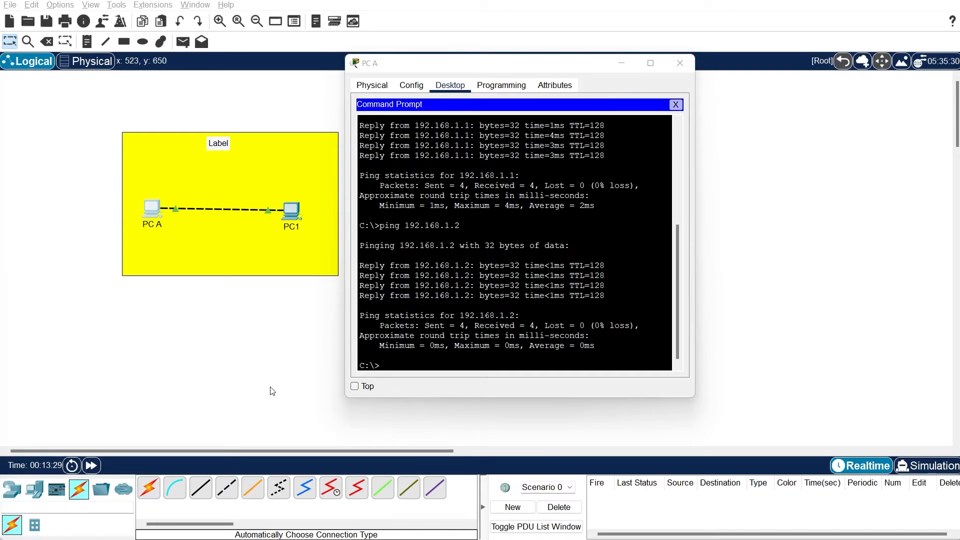
click(34, 489)
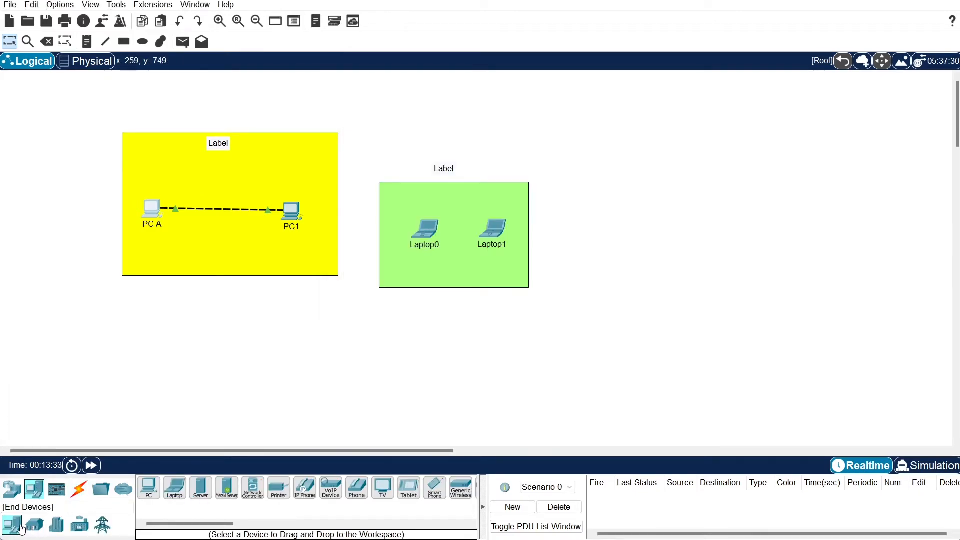
Place a 2960 switch as Switch1 and open its CLI after fast-forwarding boot time
click(15, 496)
click(34, 525)
drag(150, 488, 176, 363)
click(175, 359)
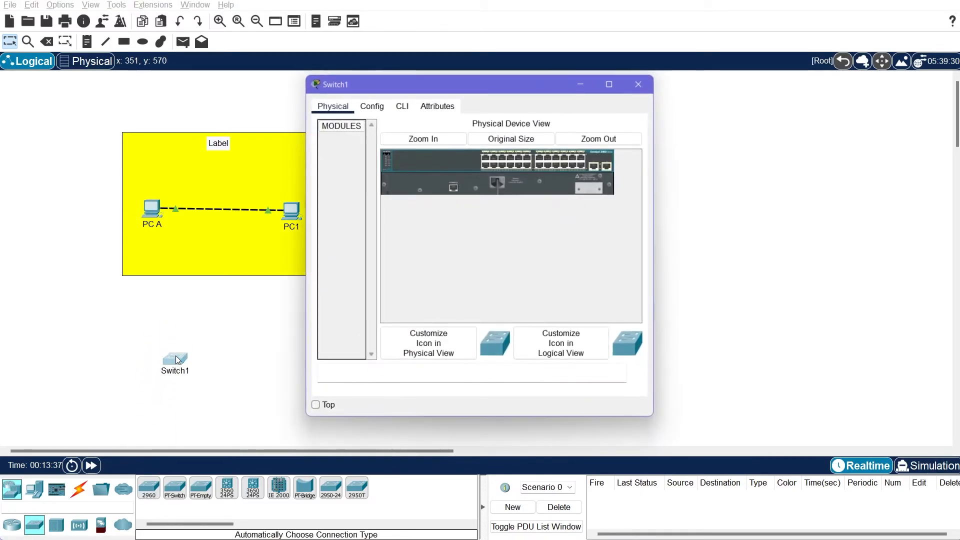
click(402, 105)
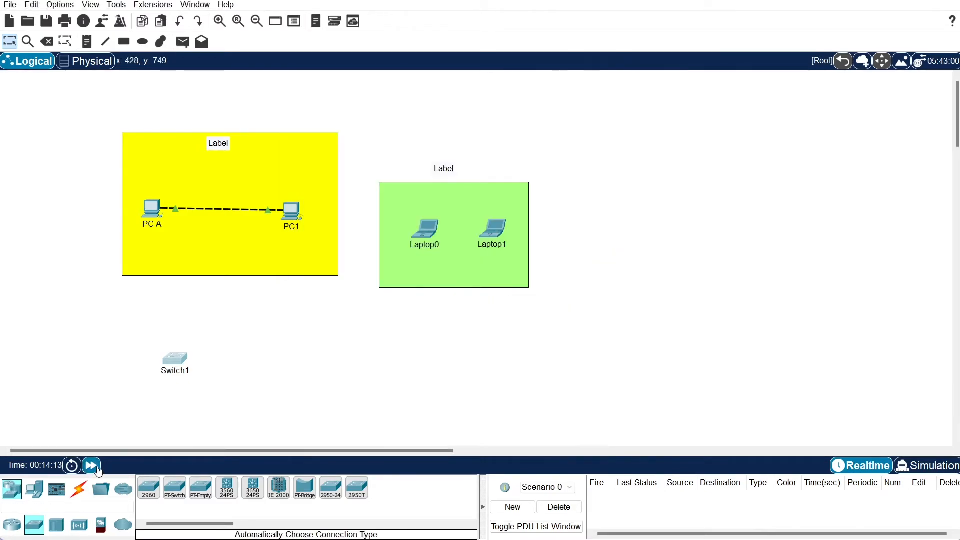
click(97, 469)
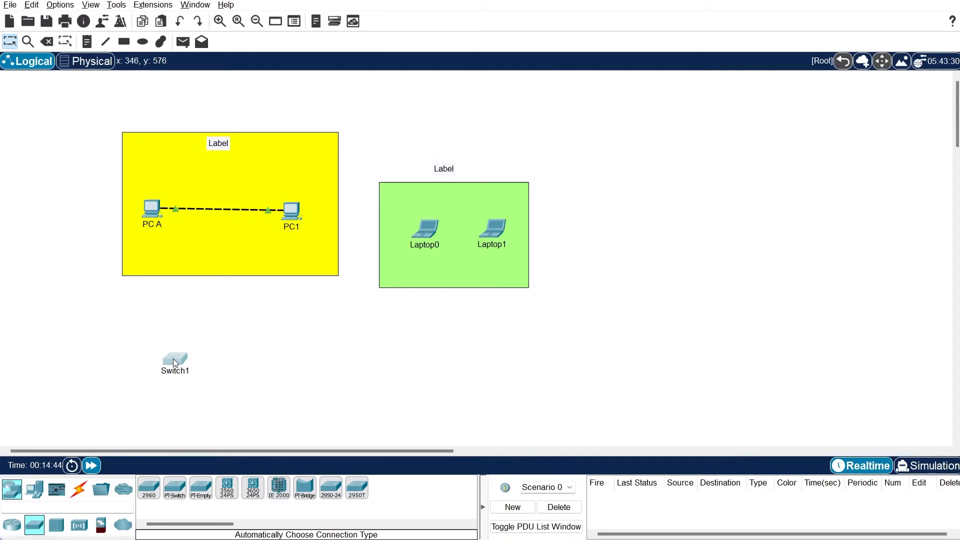
click(175, 359)
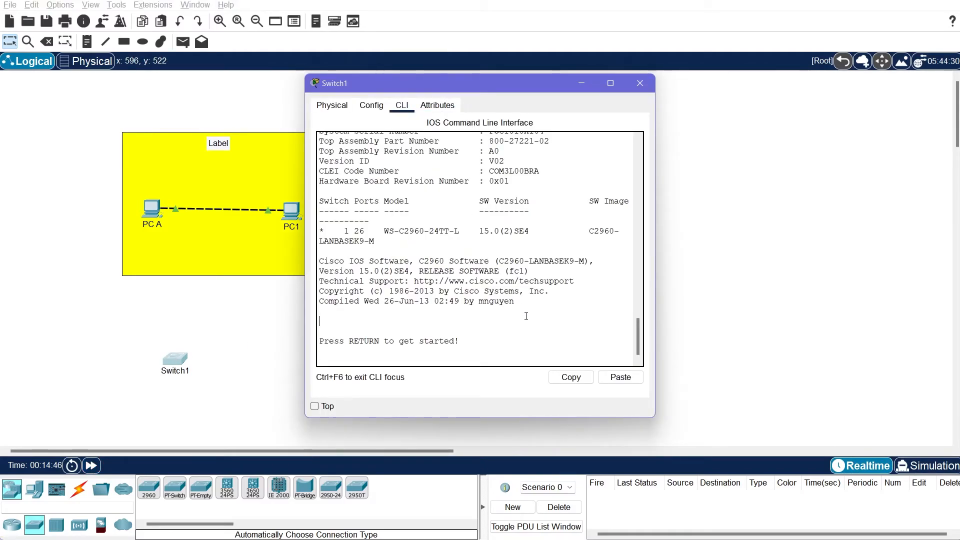
Enter privileged mode with en, page through sho run, then close Switch1's window
key(Return)
text(en)
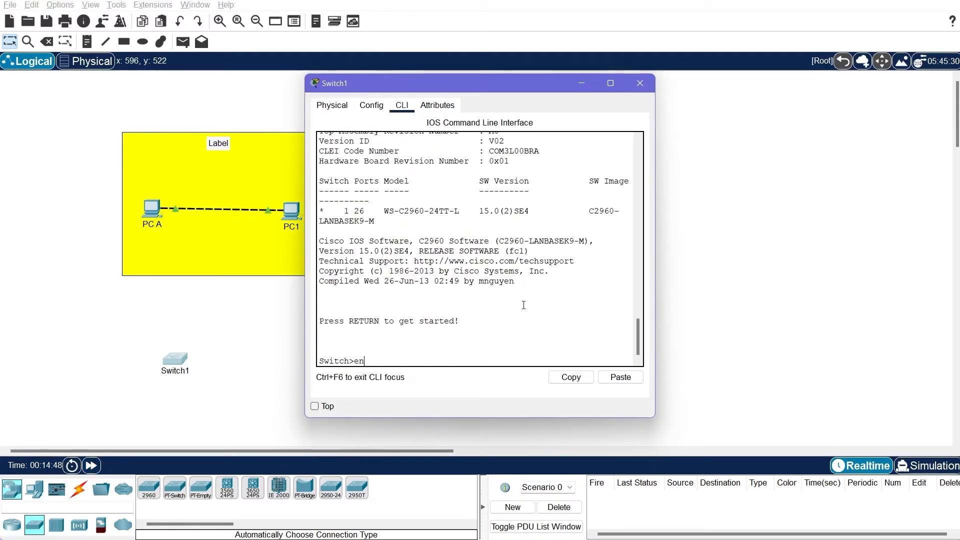
key(Return)
text(sho run)
key(Return)
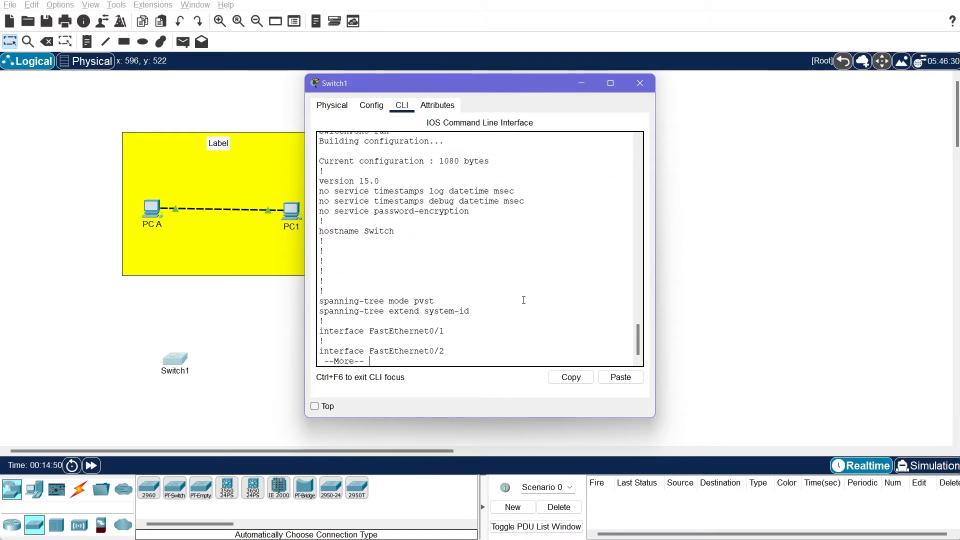
key(space)
key(space)
key(space)
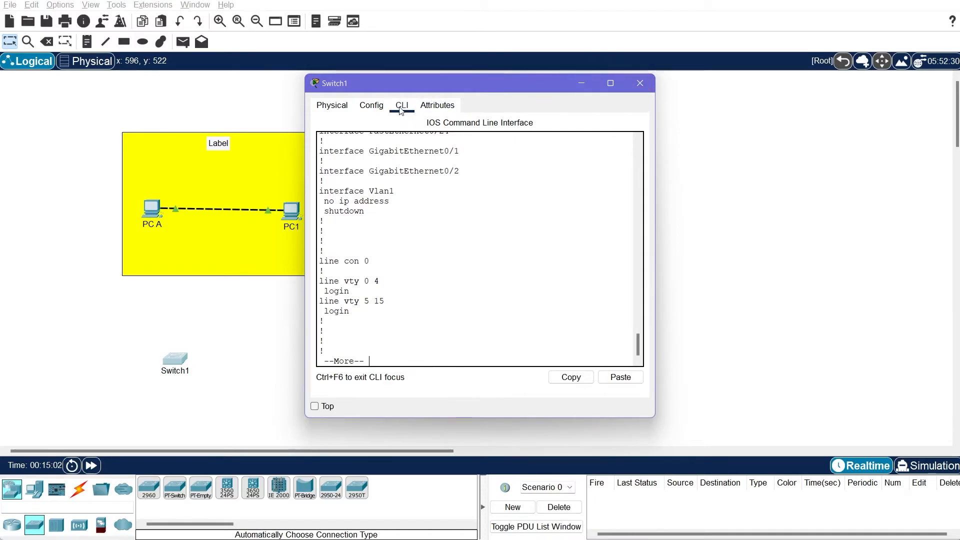
click(638, 86)
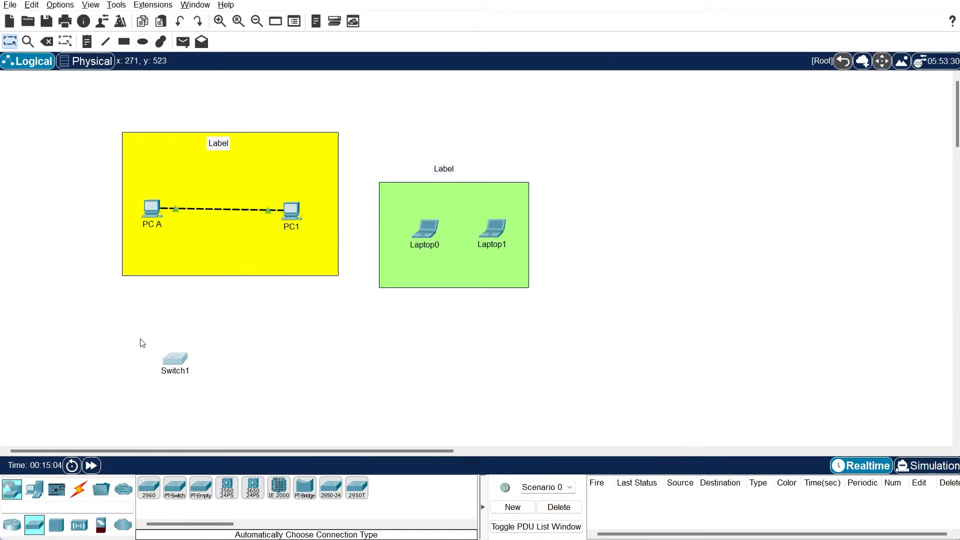
Delete Switch1 from the canvas and return to the normal Select tool
drag(125, 327, 285, 392)
key(Delete)
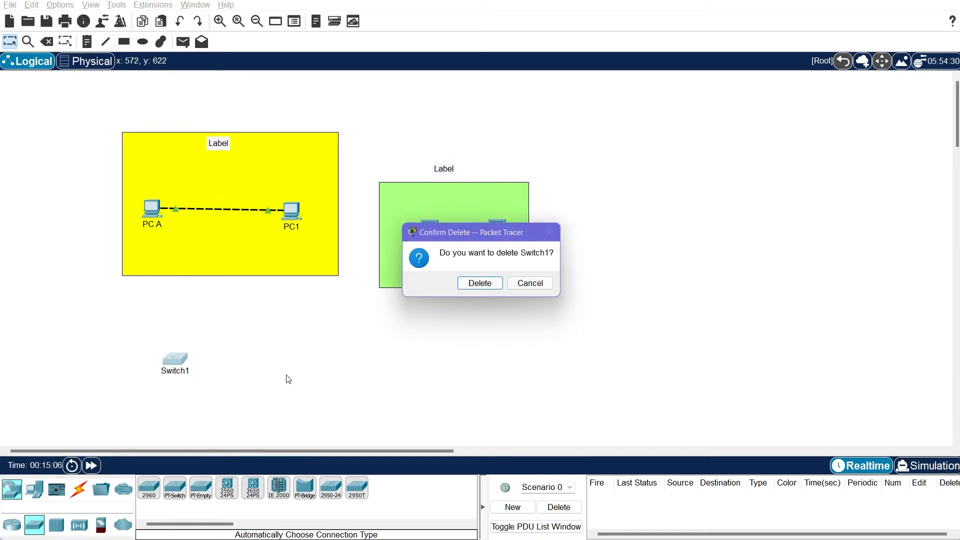
click(470, 290)
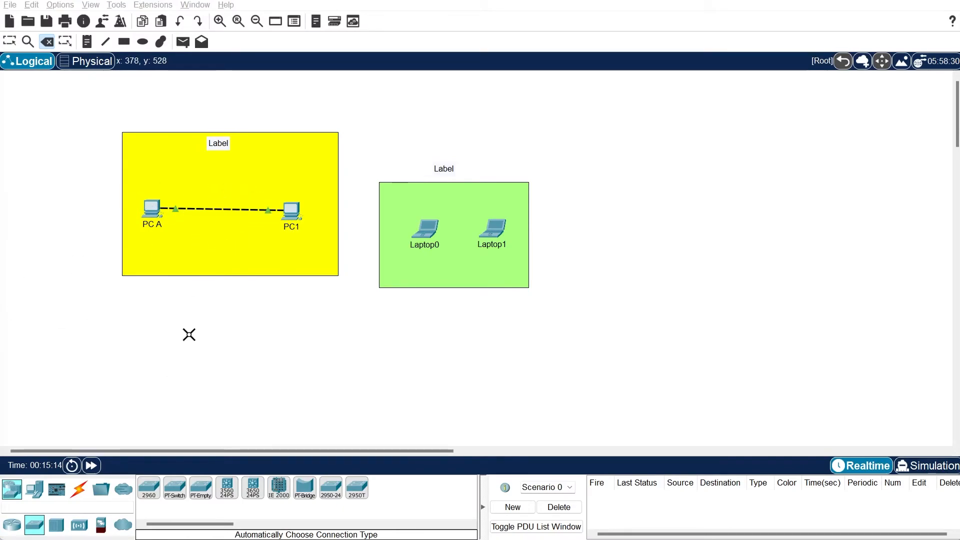
key(Escape)
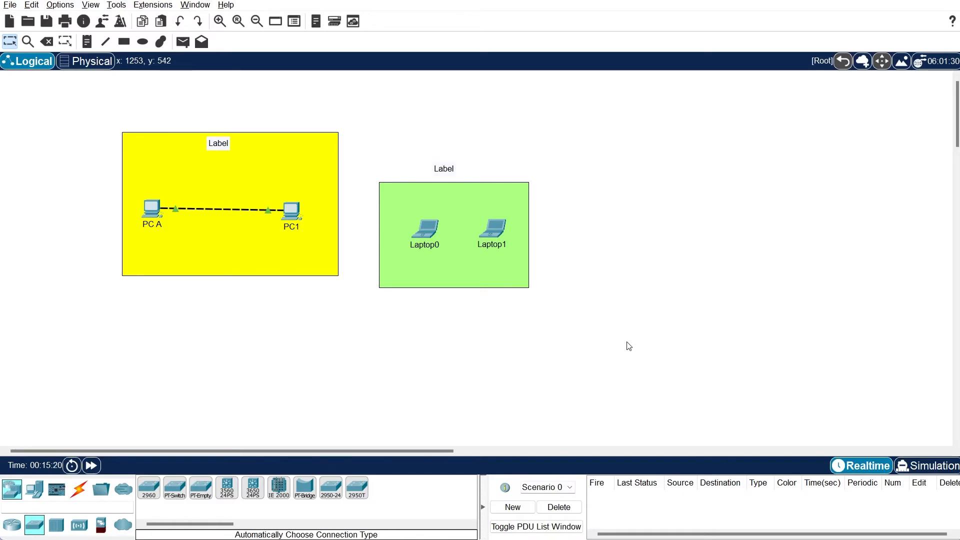
Switch to Simulation mode, widen the event panel, and bring up PC A's command prompt
click(938, 467)
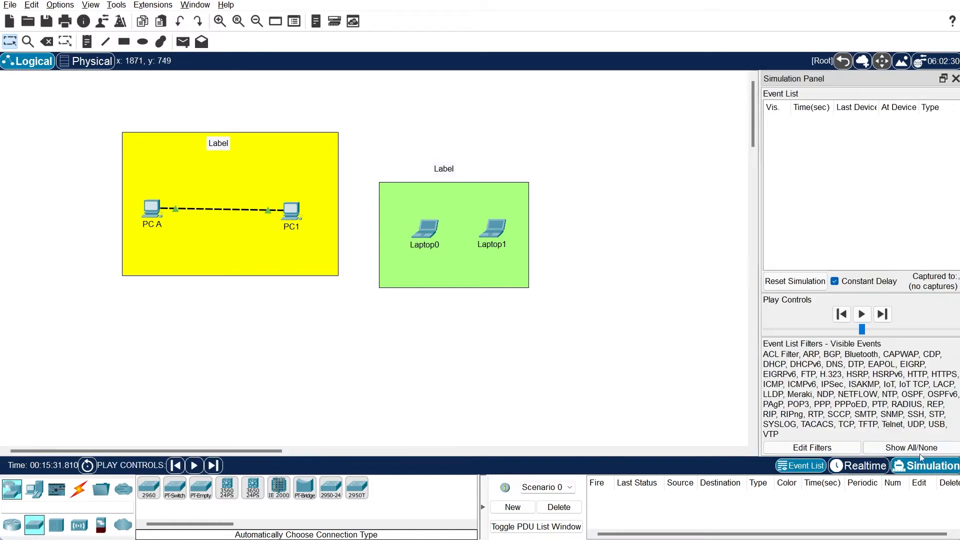
drag(757, 216, 586, 218)
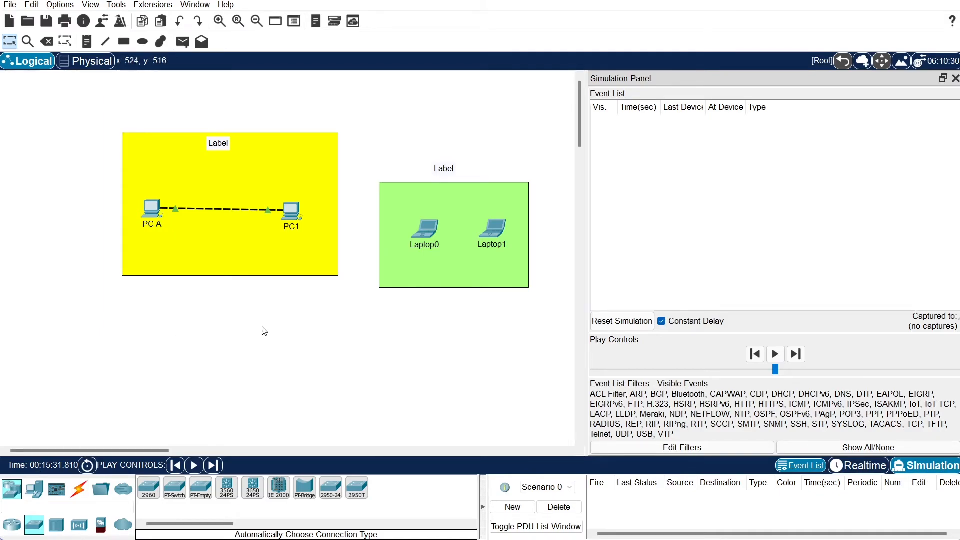
click(151, 207)
Rerun ping 192.168.1.2 from PC A, queuing its first ICMP event, then close the window
key(Up)
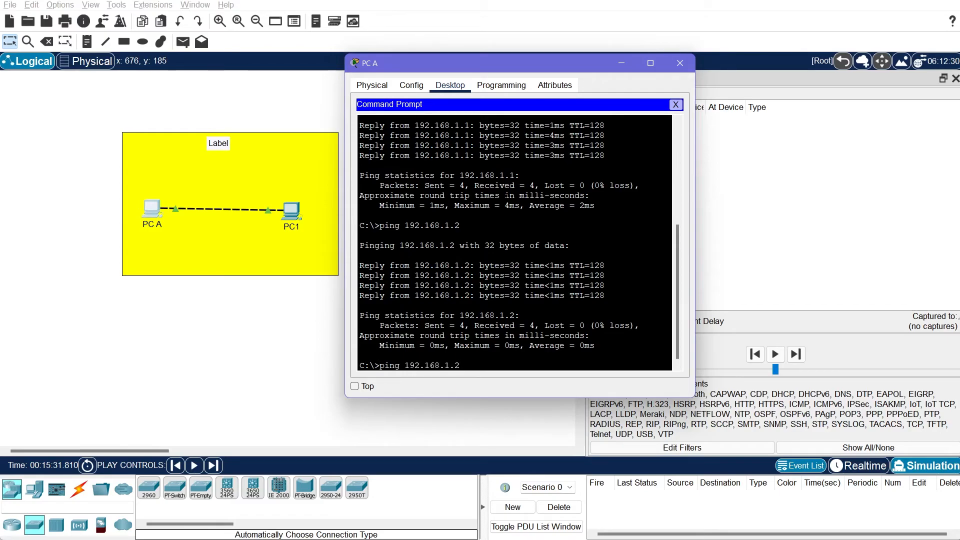
key(Return)
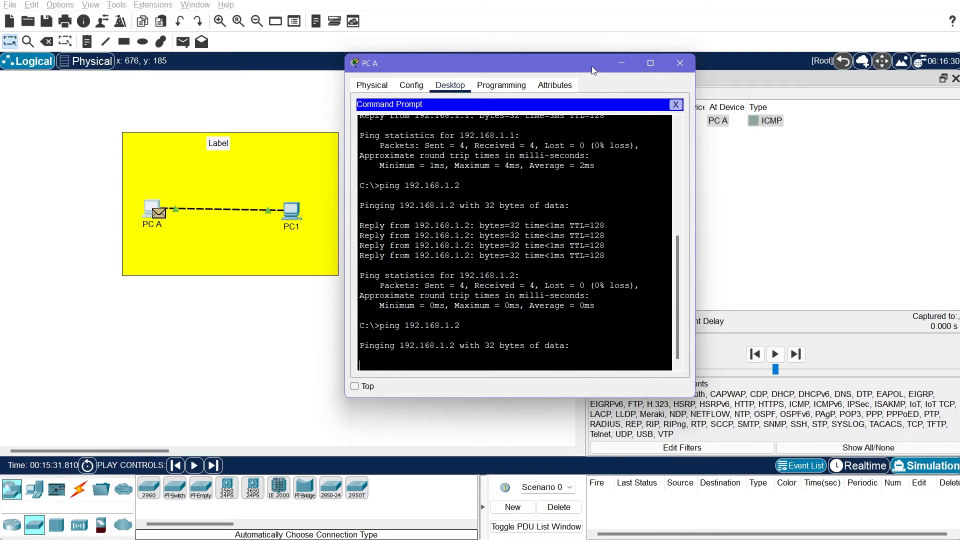
drag(592, 66, 440, 86)
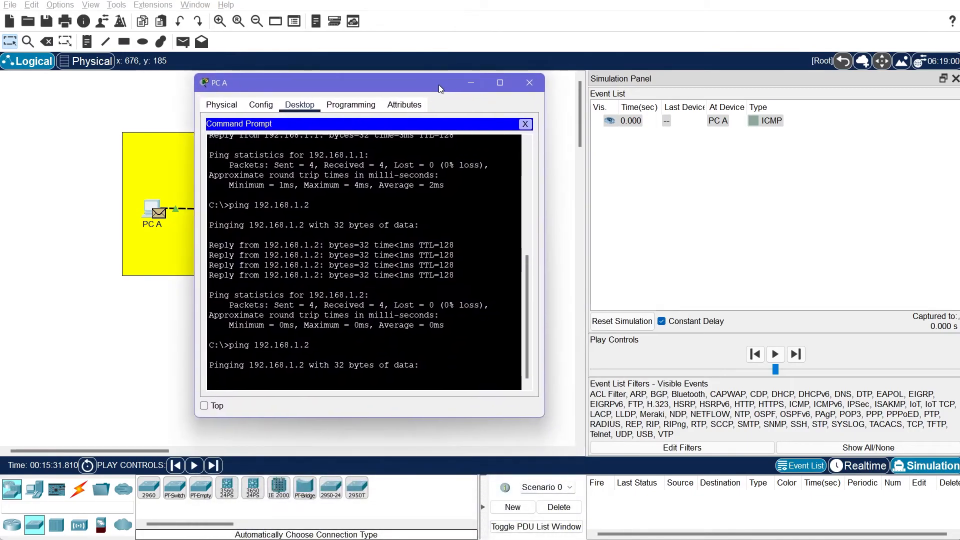
click(531, 87)
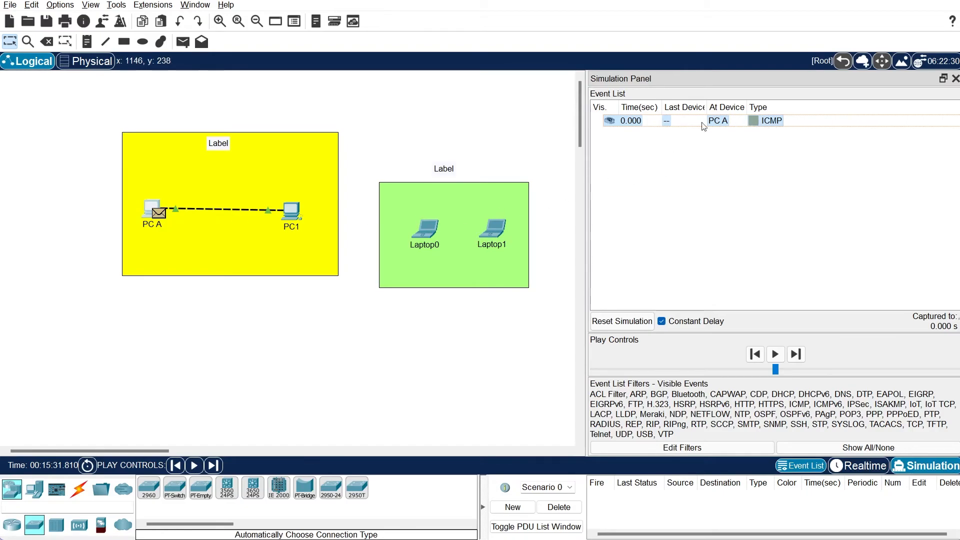
Step Capture/Forward seven times, passing ICMP echo requests and replies between PC A and PC1 through 2.008 s
click(220, 469)
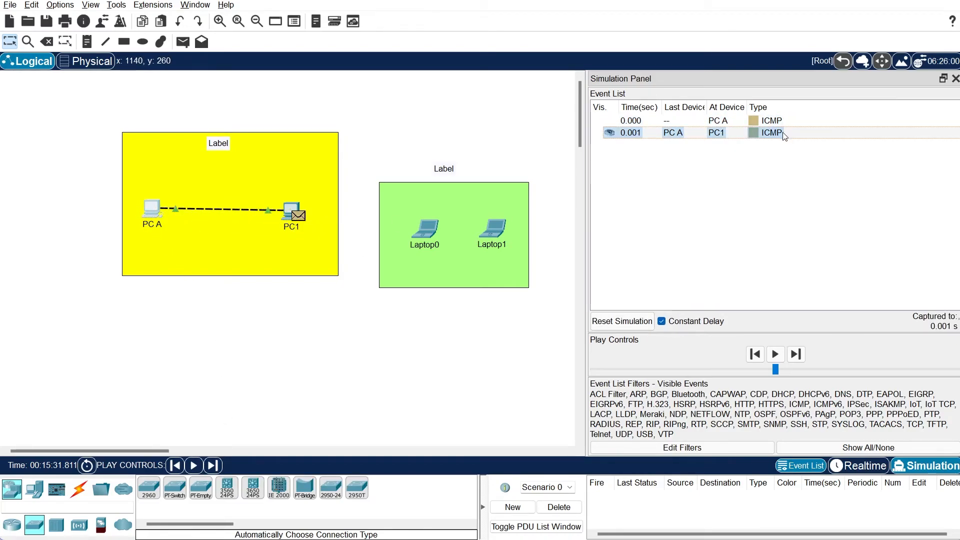
click(216, 467)
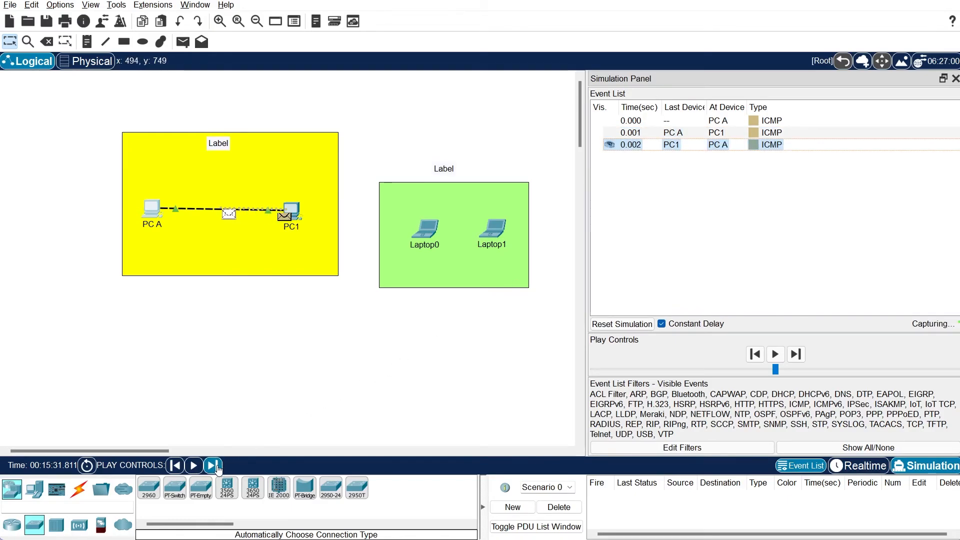
click(216, 467)
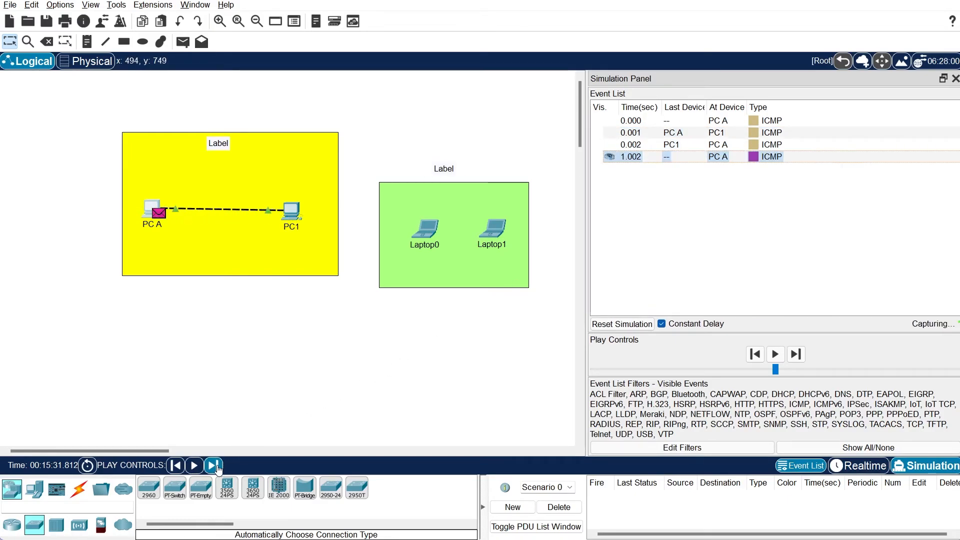
click(217, 467)
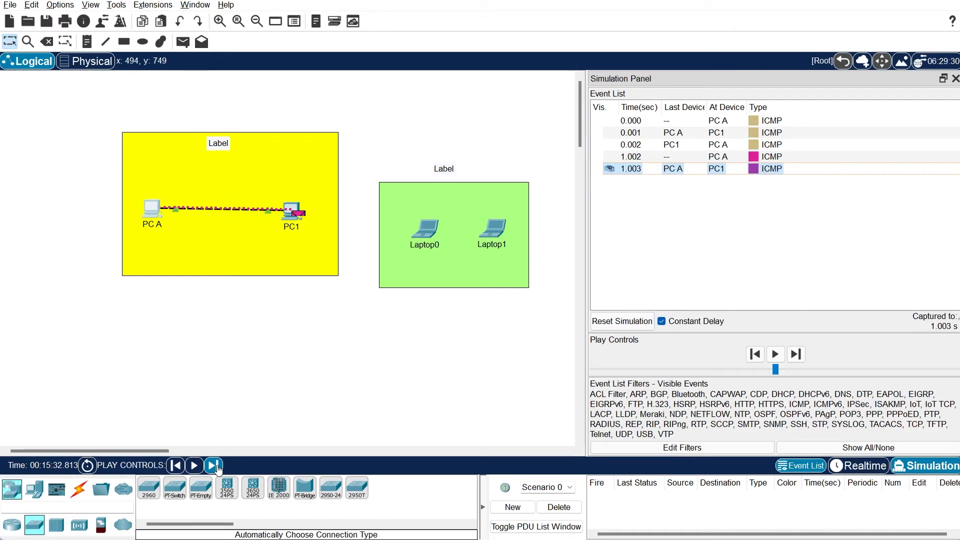
click(217, 467)
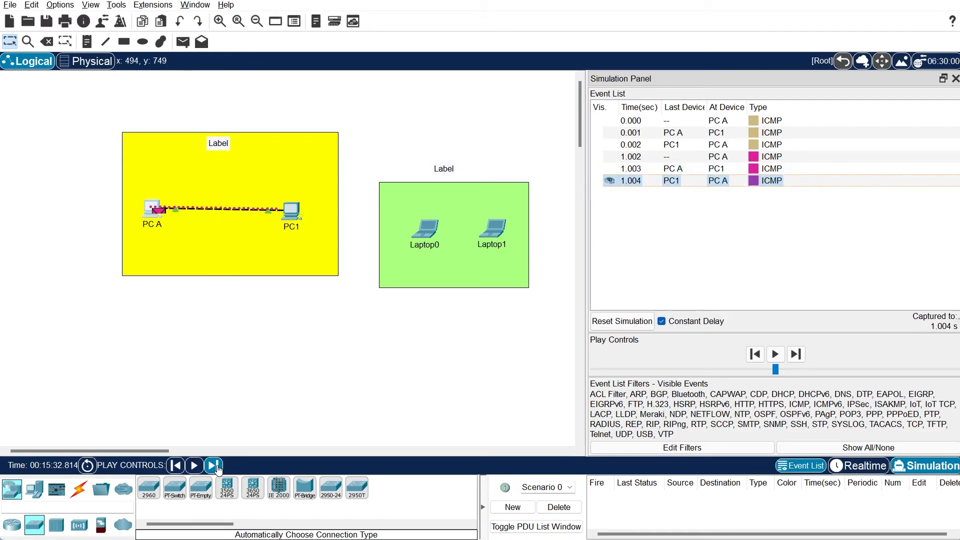
click(216, 467)
click(216, 467)
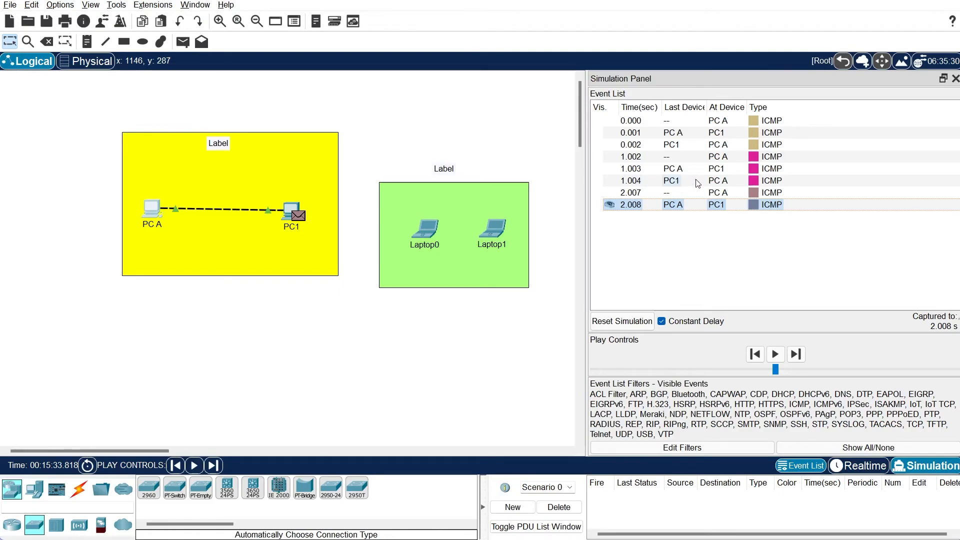
click(744, 183)
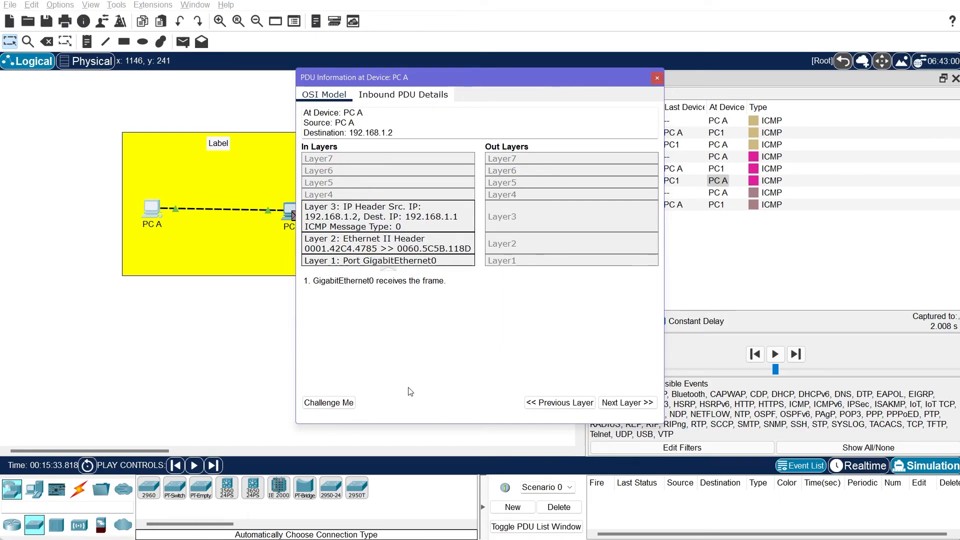
click(626, 403)
click(626, 402)
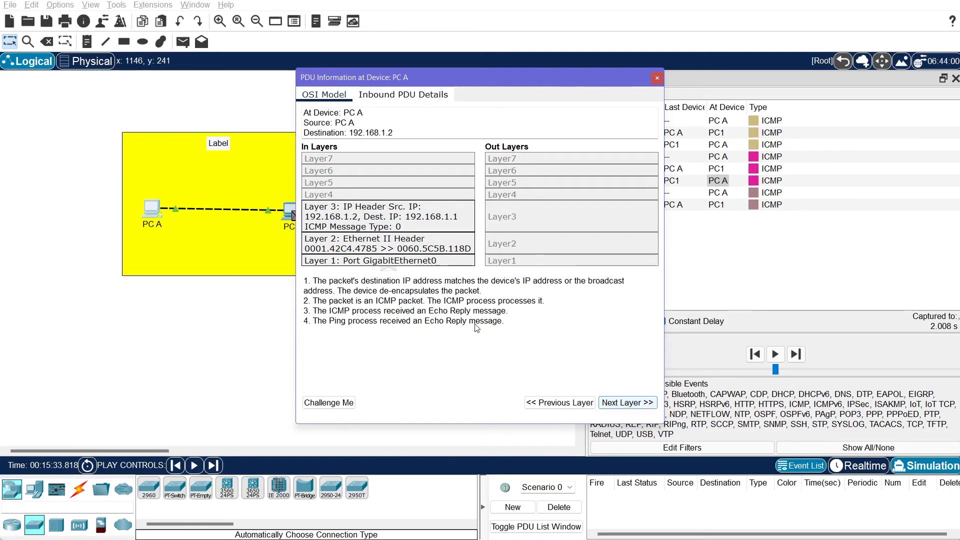
click(657, 79)
click(689, 169)
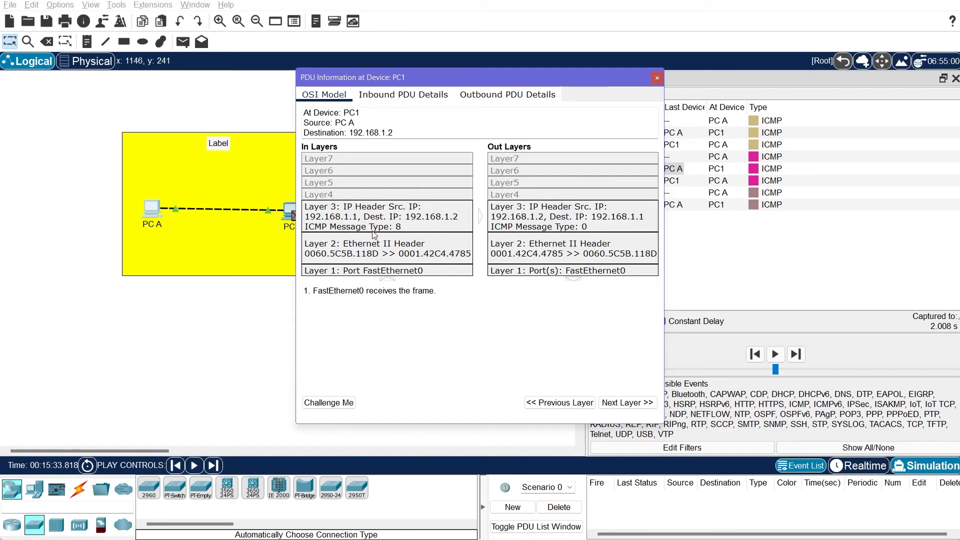
click(633, 411)
click(633, 411)
click(656, 79)
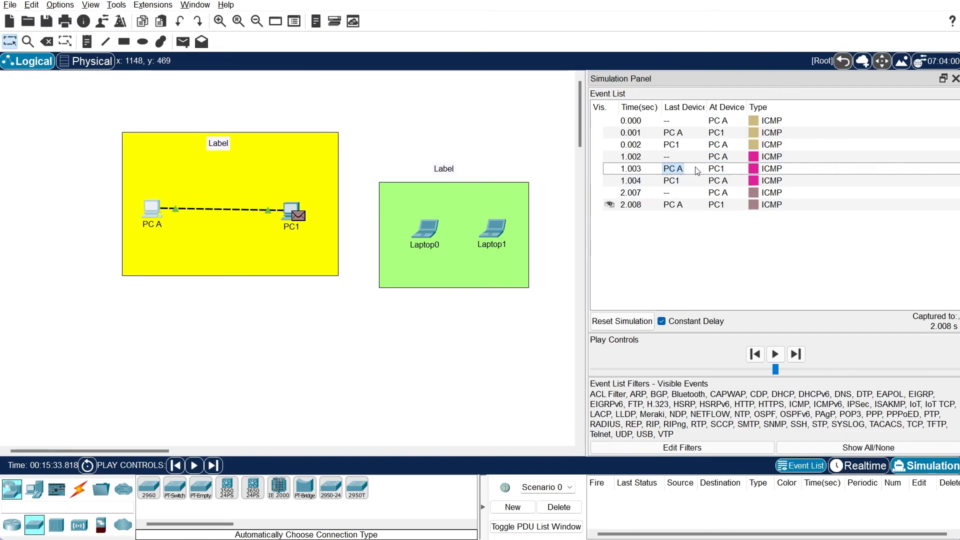
click(619, 180)
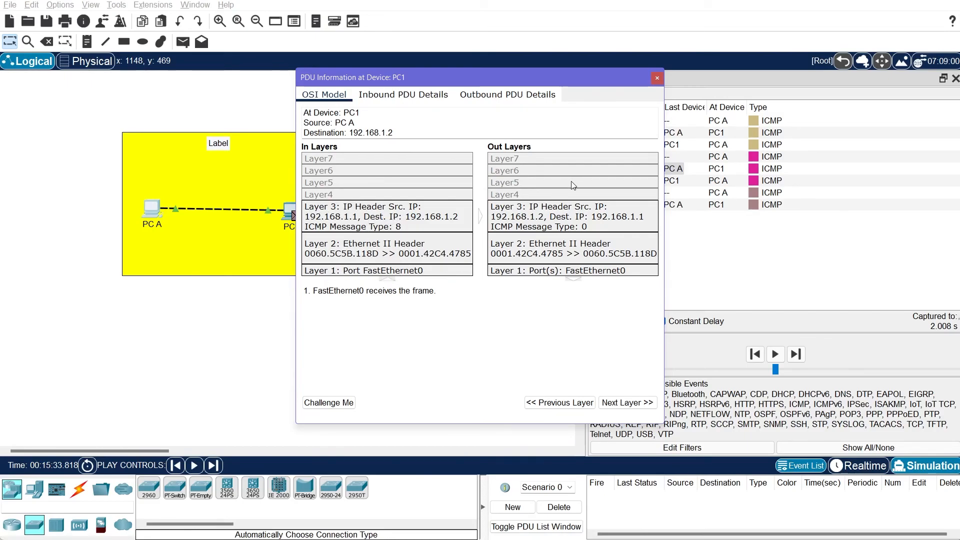
click(657, 78)
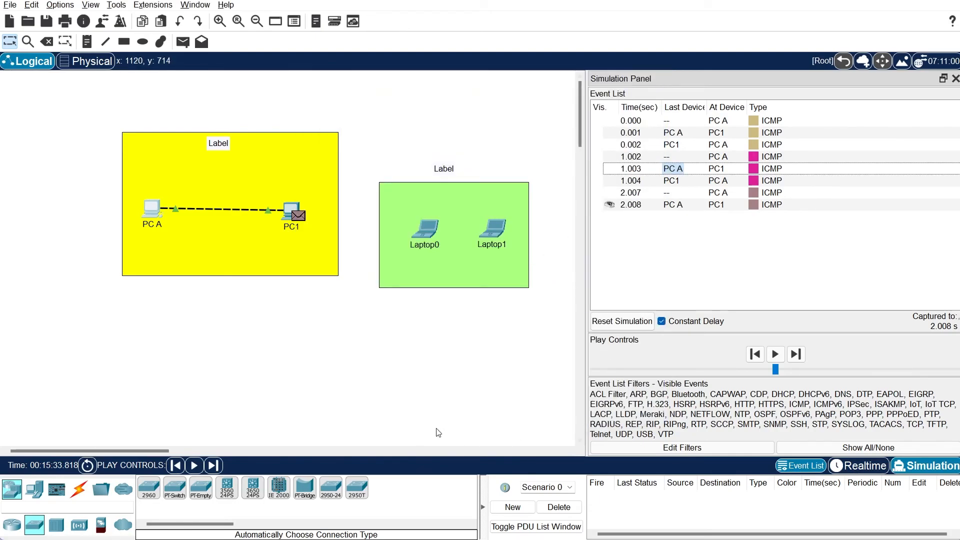
Capture events through 3.012 s, step back to PC1's 0.001 event, then close the event panel
click(194, 465)
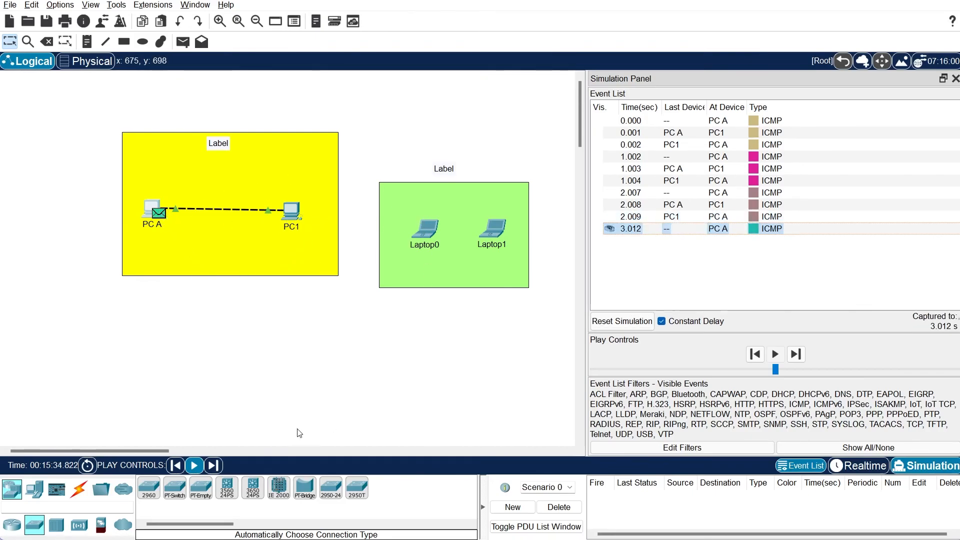
click(222, 468)
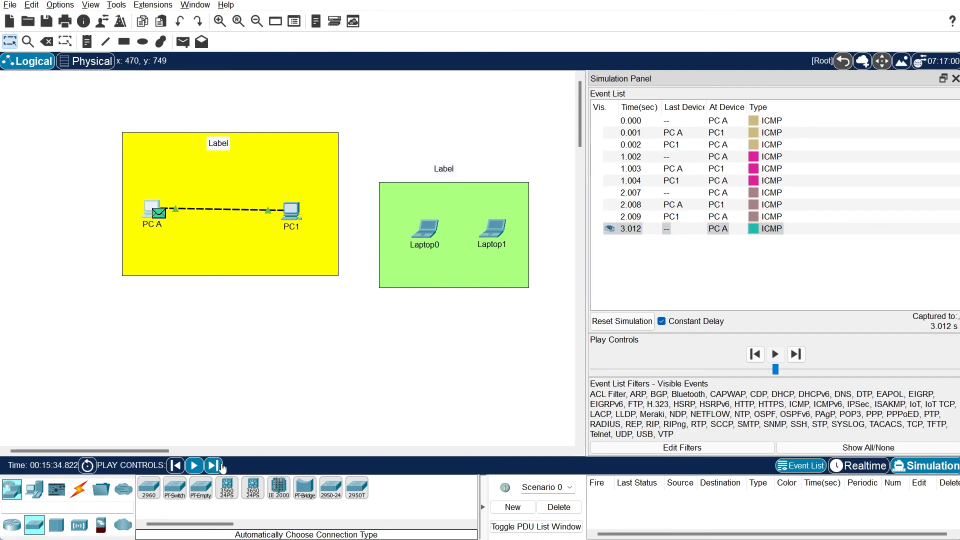
click(181, 469)
click(181, 469)
click(181, 469)
click(181, 469)
click(181, 469)
click(182, 470)
click(182, 470)
click(182, 469)
click(182, 469)
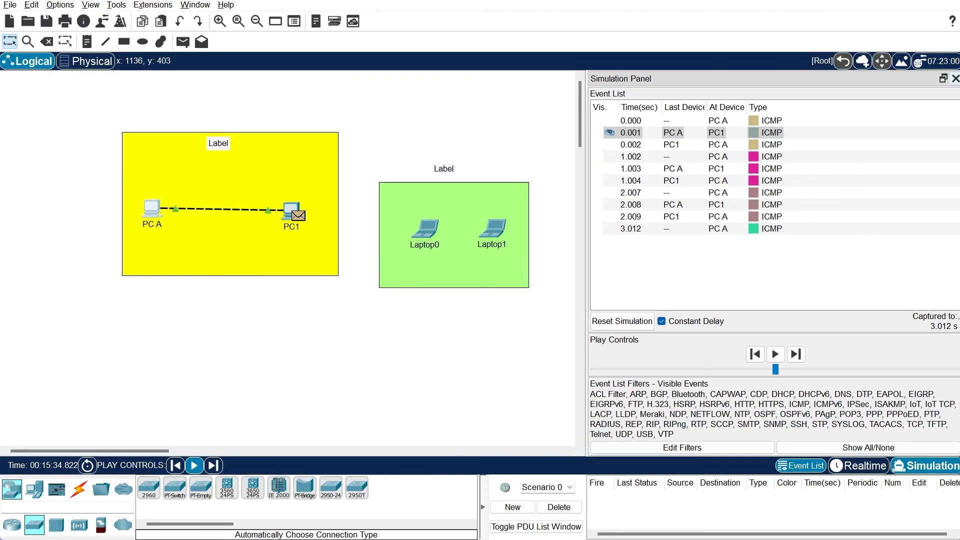
click(956, 78)
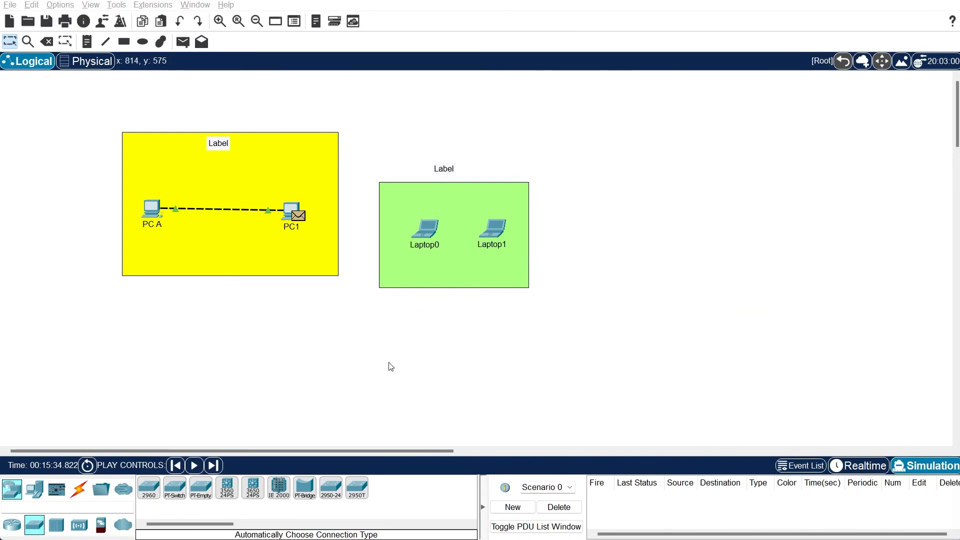
In Realtime mode, rerun PC A's ping to 192.168.1.2 and close its window
click(854, 470)
click(152, 207)
key(Up)
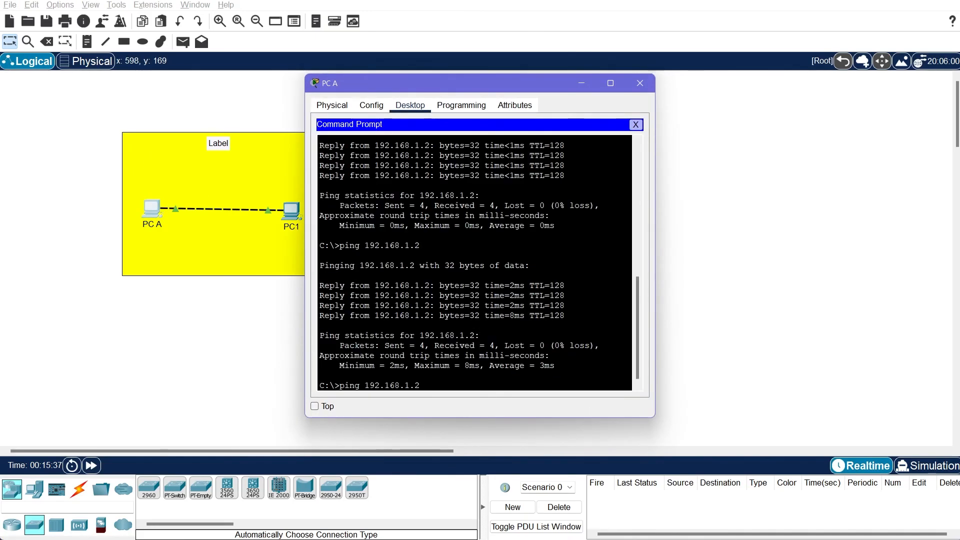
key(Return)
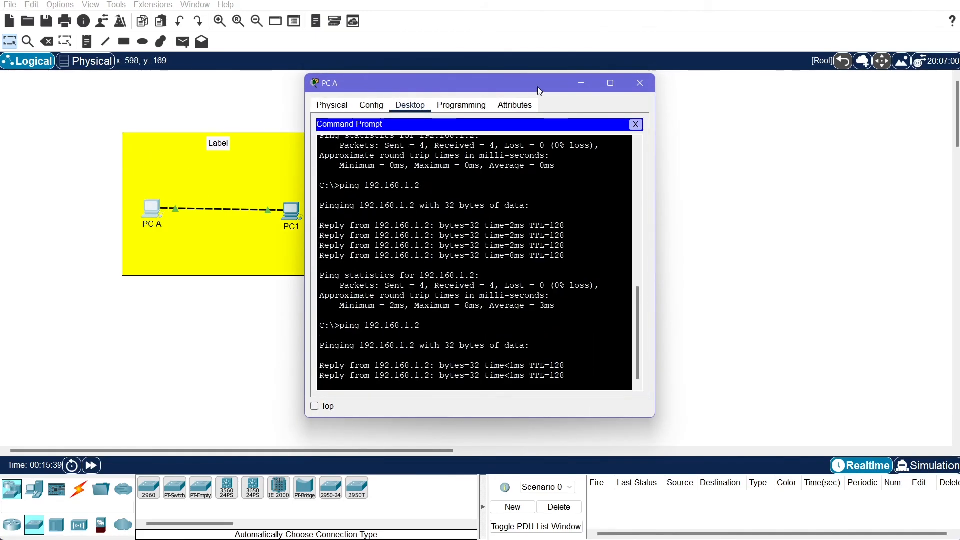
drag(527, 82, 572, 74)
click(684, 75)
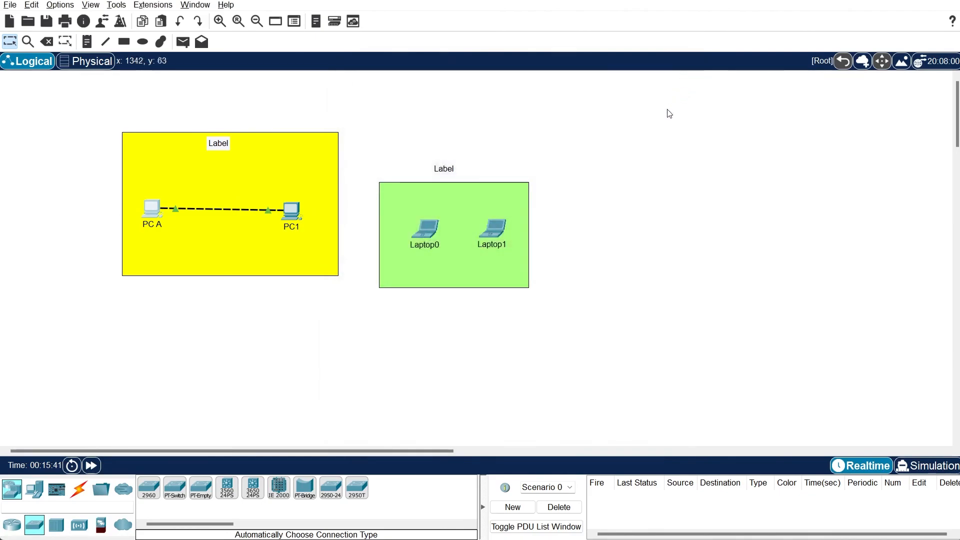